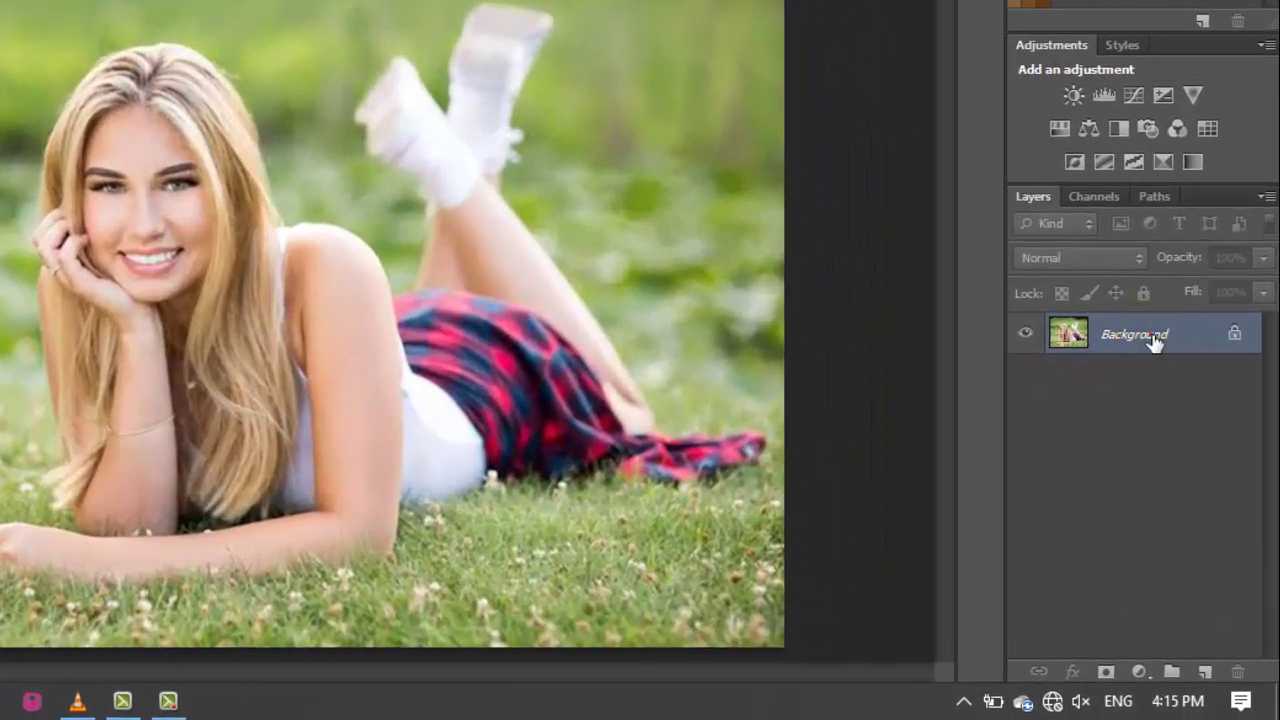
# Step: Duplicate the Background layer, then hide the copy and make the original Background layer active
pyautogui.moveTo(1165, 366); pyautogui.dragTo(1206, 672)
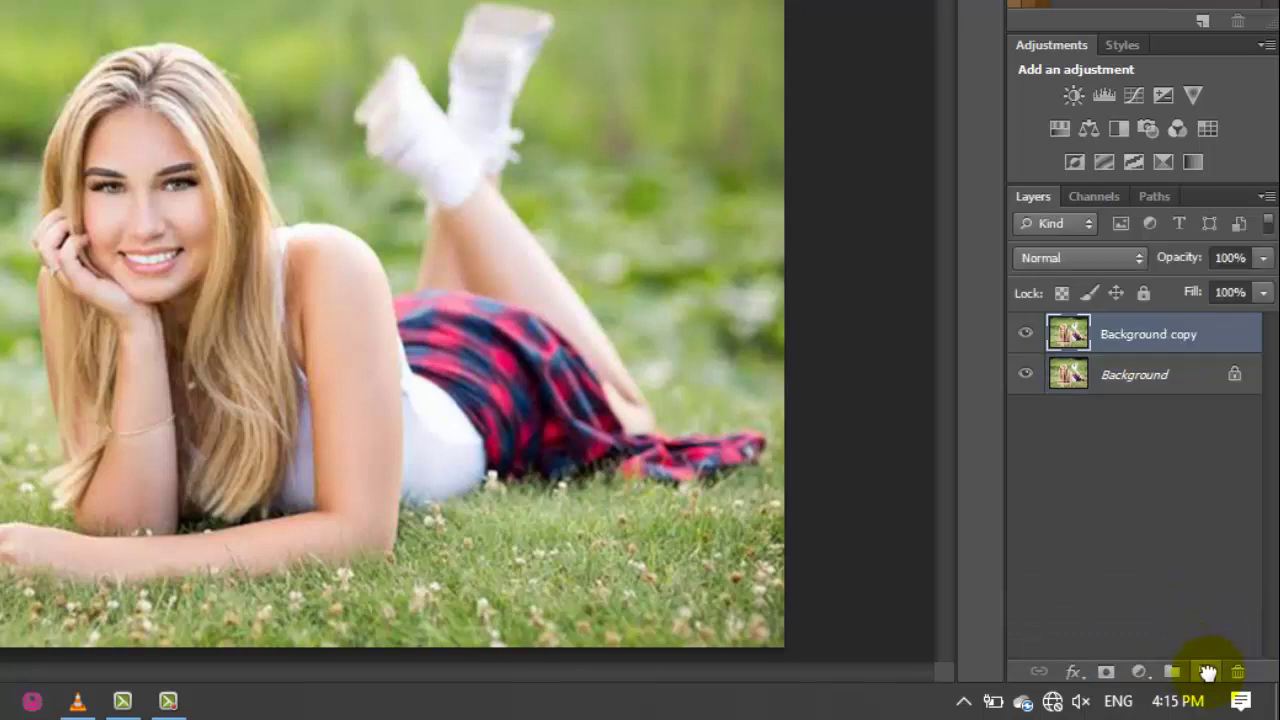
pyautogui.click(1138, 382)
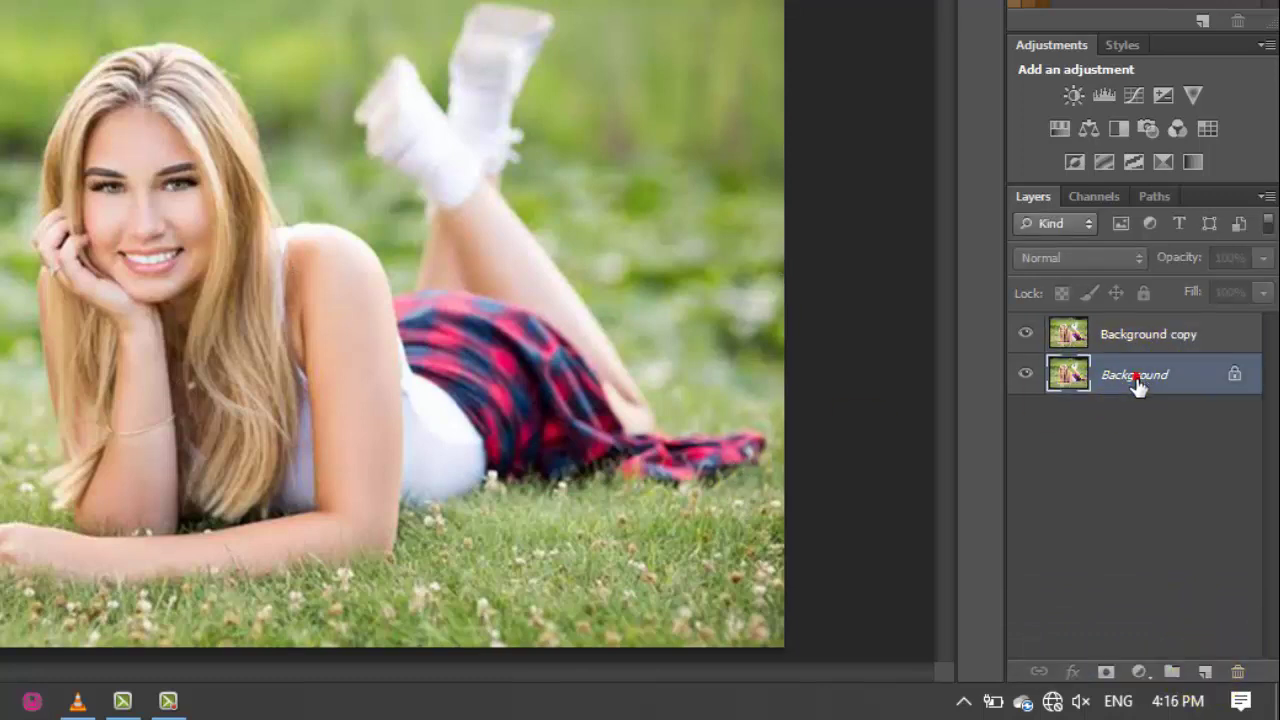
pyautogui.click(1025, 336)
# Step: Add a Gradient Fill layer above the Background using the Black, White preset
pyautogui.click(1139, 671)
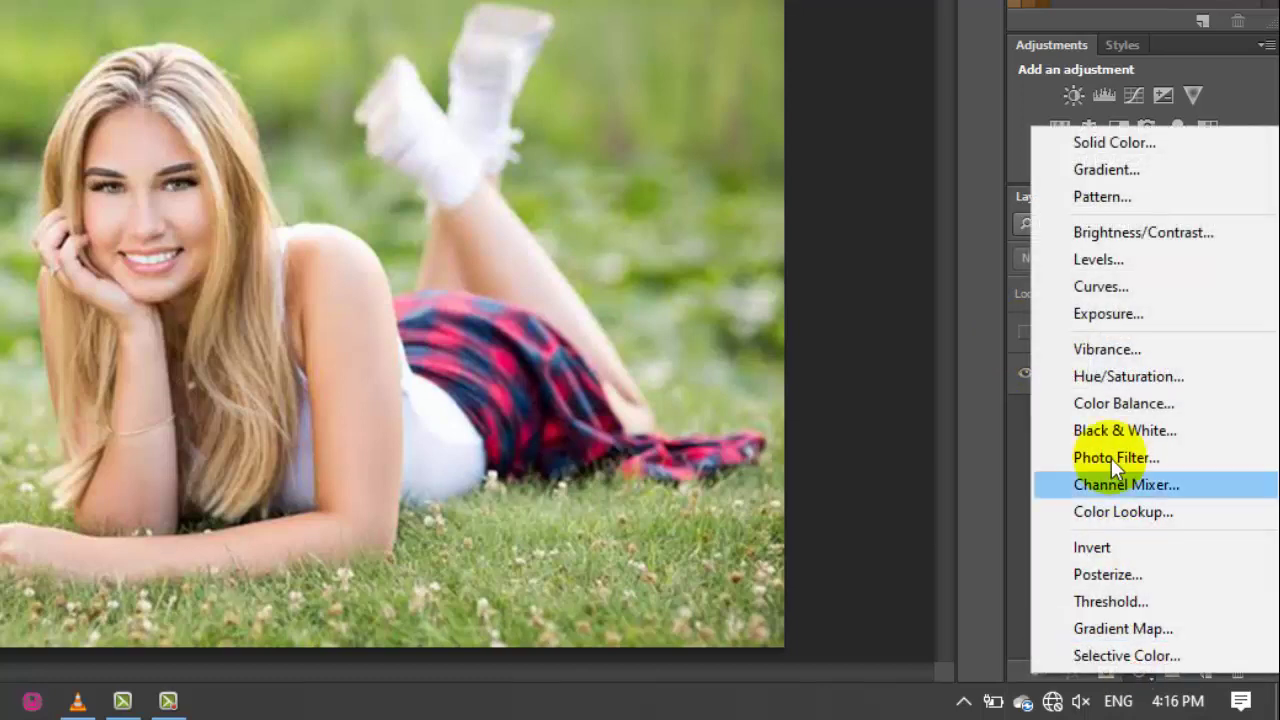
pyautogui.click(1110, 172)
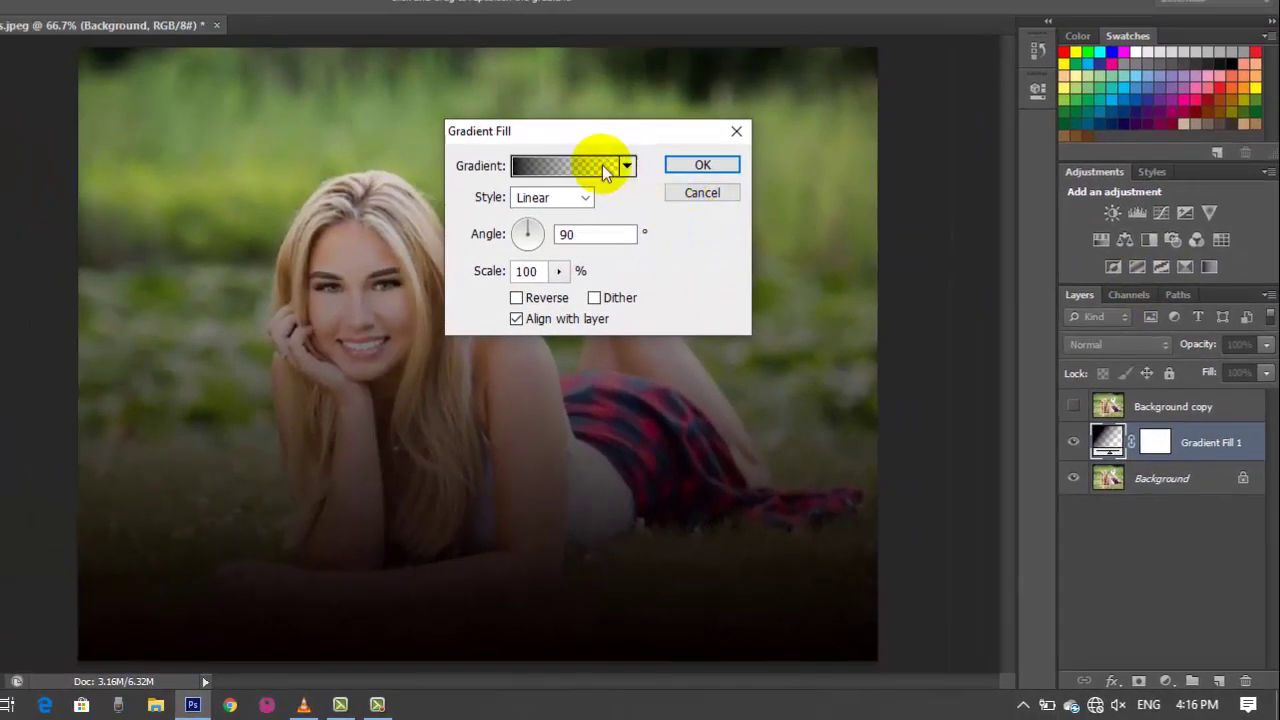
pyautogui.click(600, 167)
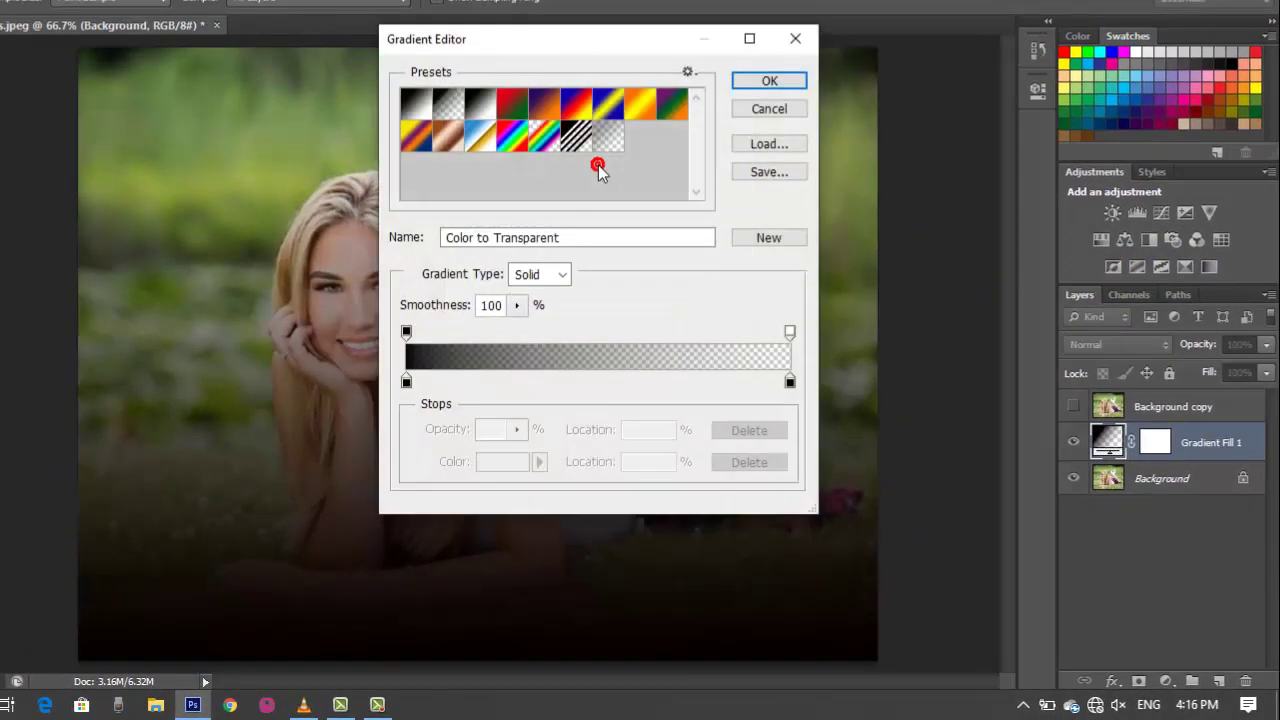
pyautogui.click(481, 104)
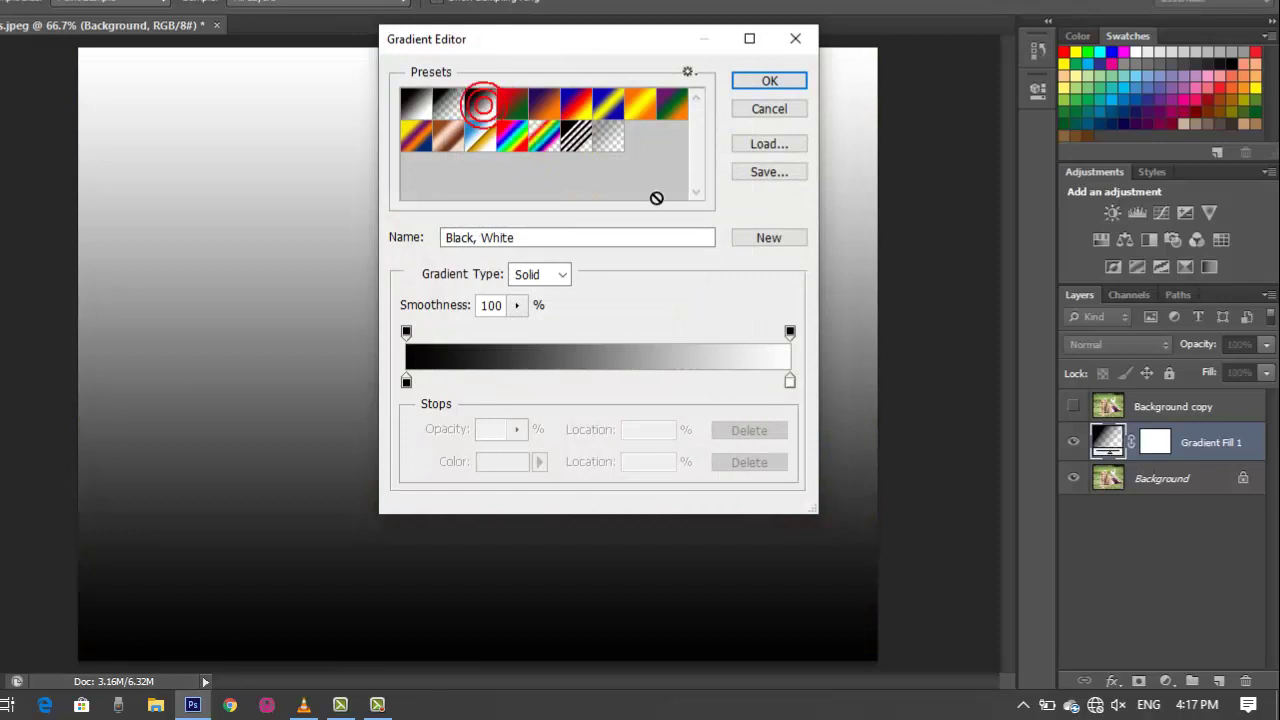
pyautogui.click(770, 82)
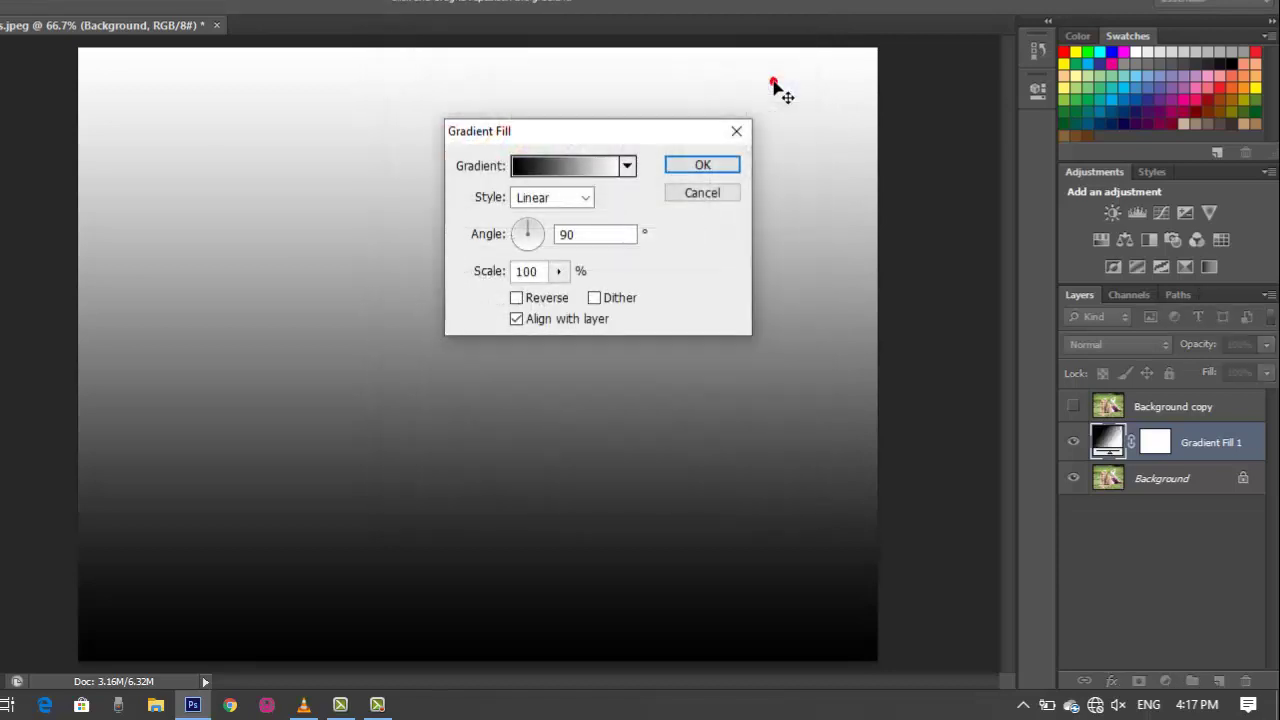
# Step: Set the gradient fill to Radial style with a 298% scale, reverse its colours and apply it
pyautogui.click(585, 200)
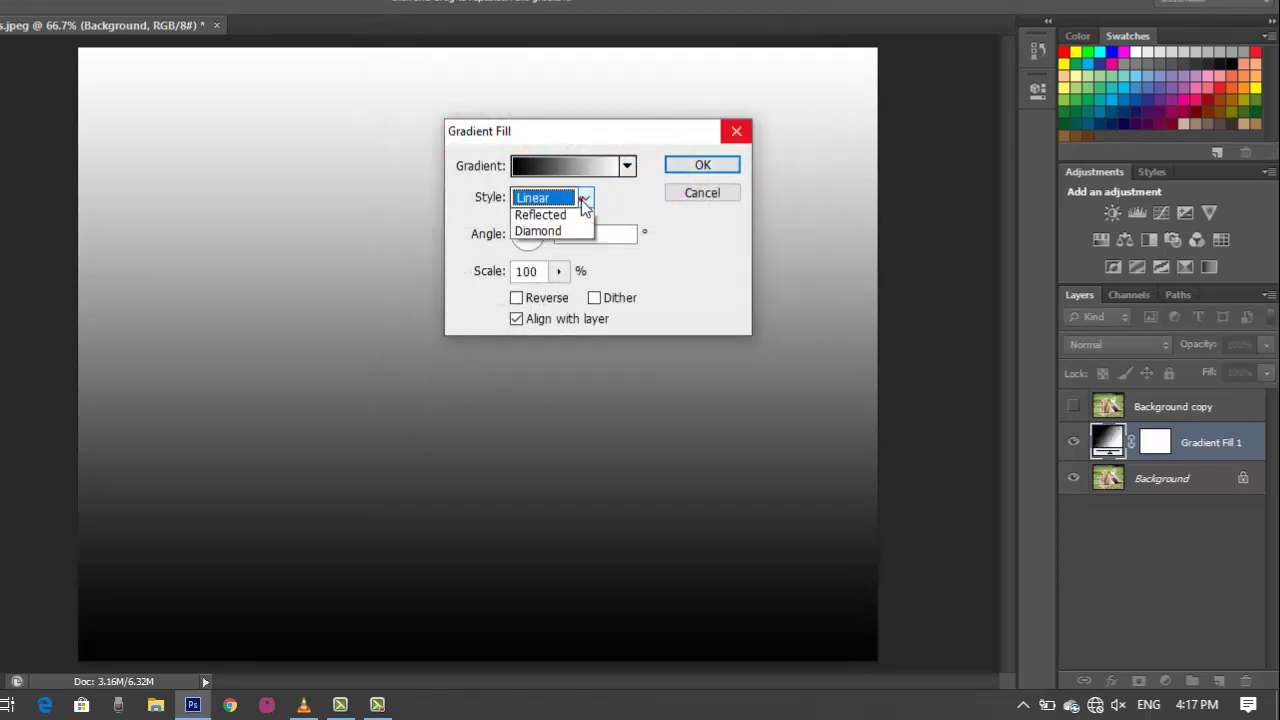
pyautogui.click(535, 234)
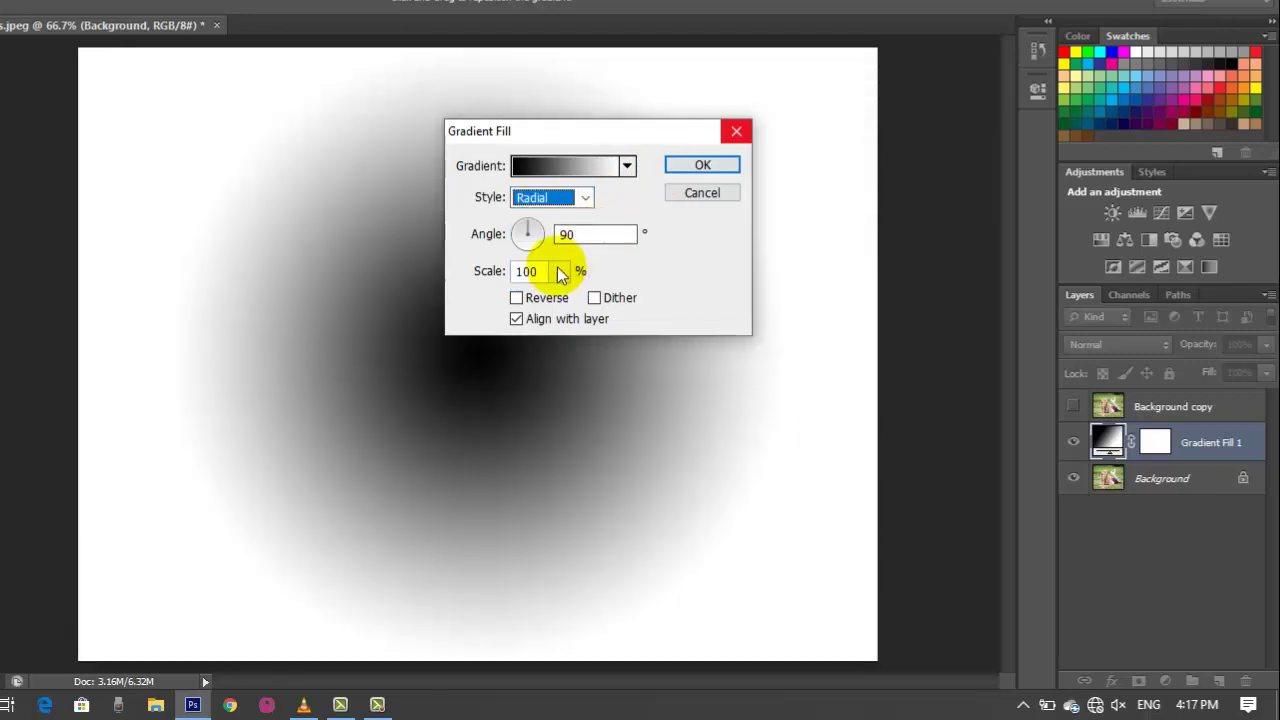
pyautogui.click(558, 272)
pyautogui.moveTo(558, 275); pyautogui.dragTo(579, 296)
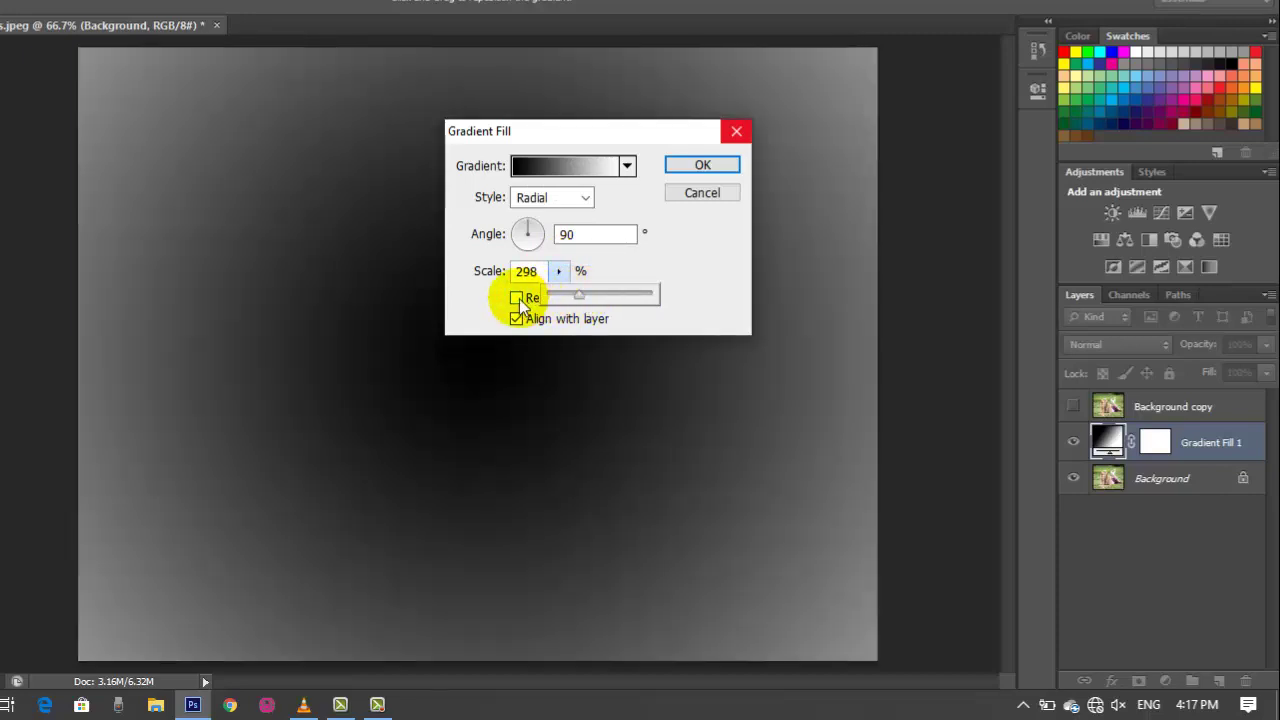
pyautogui.click(516, 298)
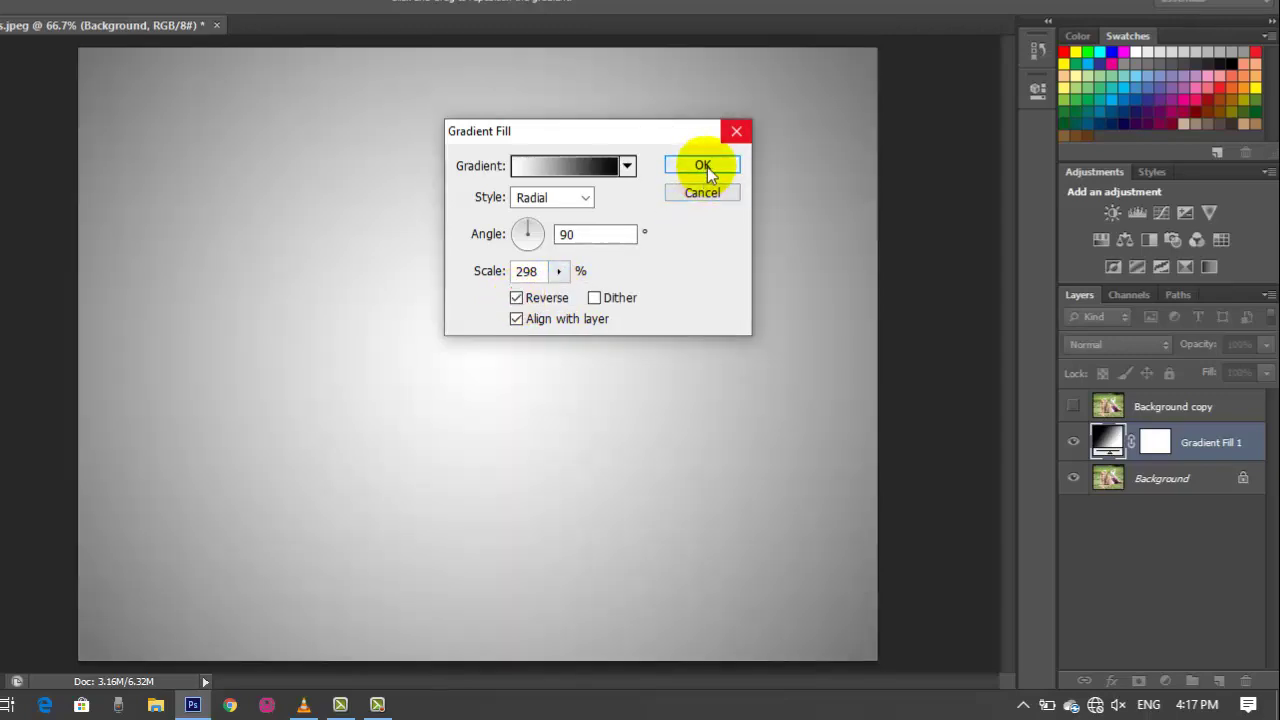
pyautogui.click(705, 166)
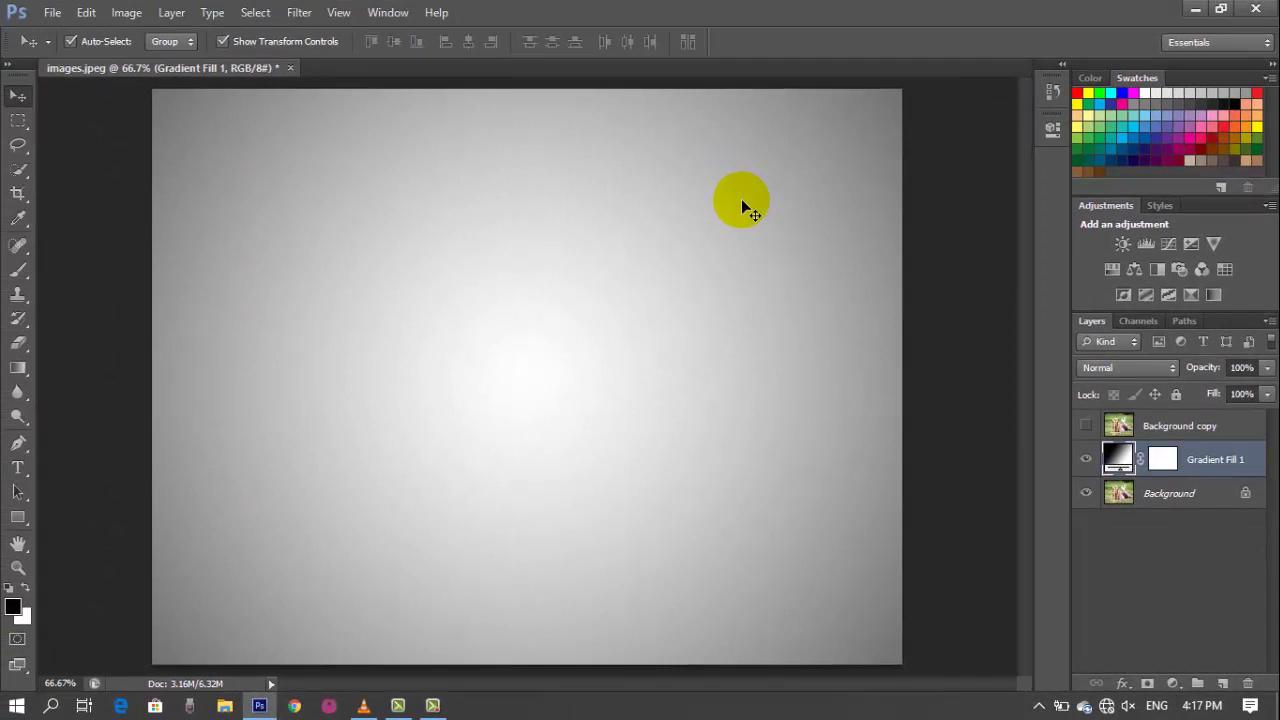
# Step: Show the Background copy layer and draw a black rectangle shape over the woman's hair and forehead
pyautogui.click(1147, 429)
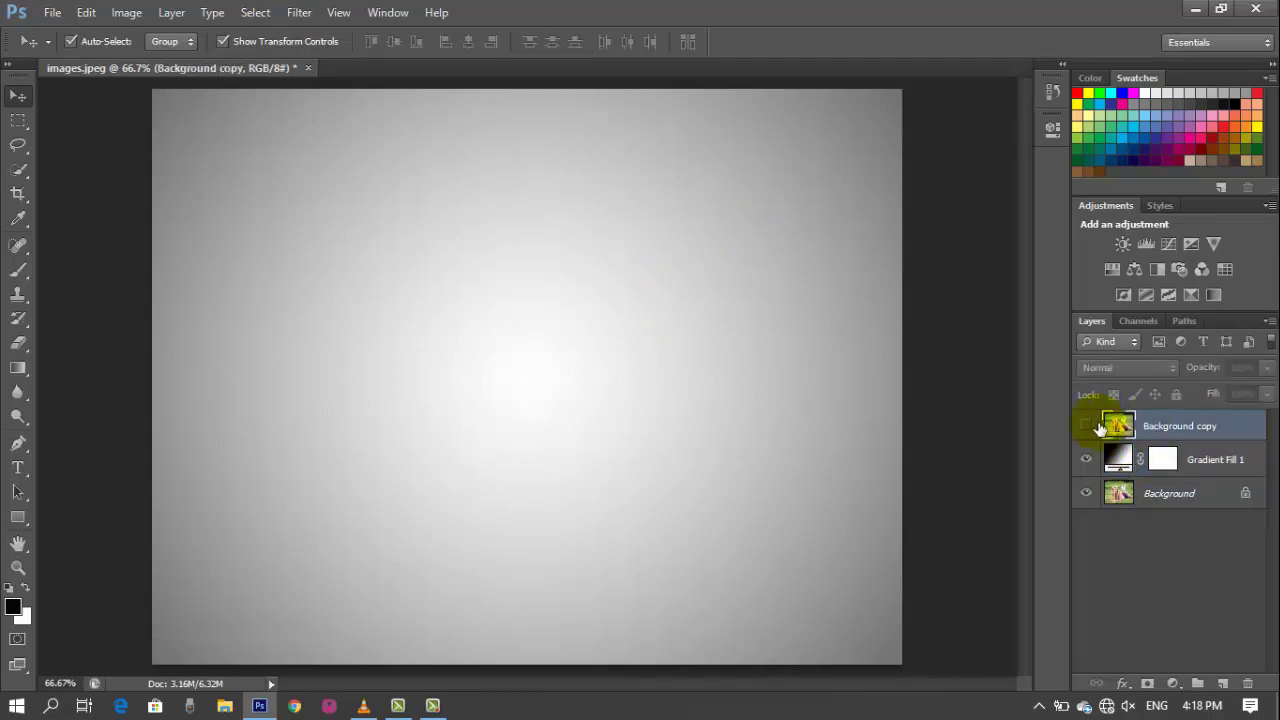
pyautogui.click(1087, 427)
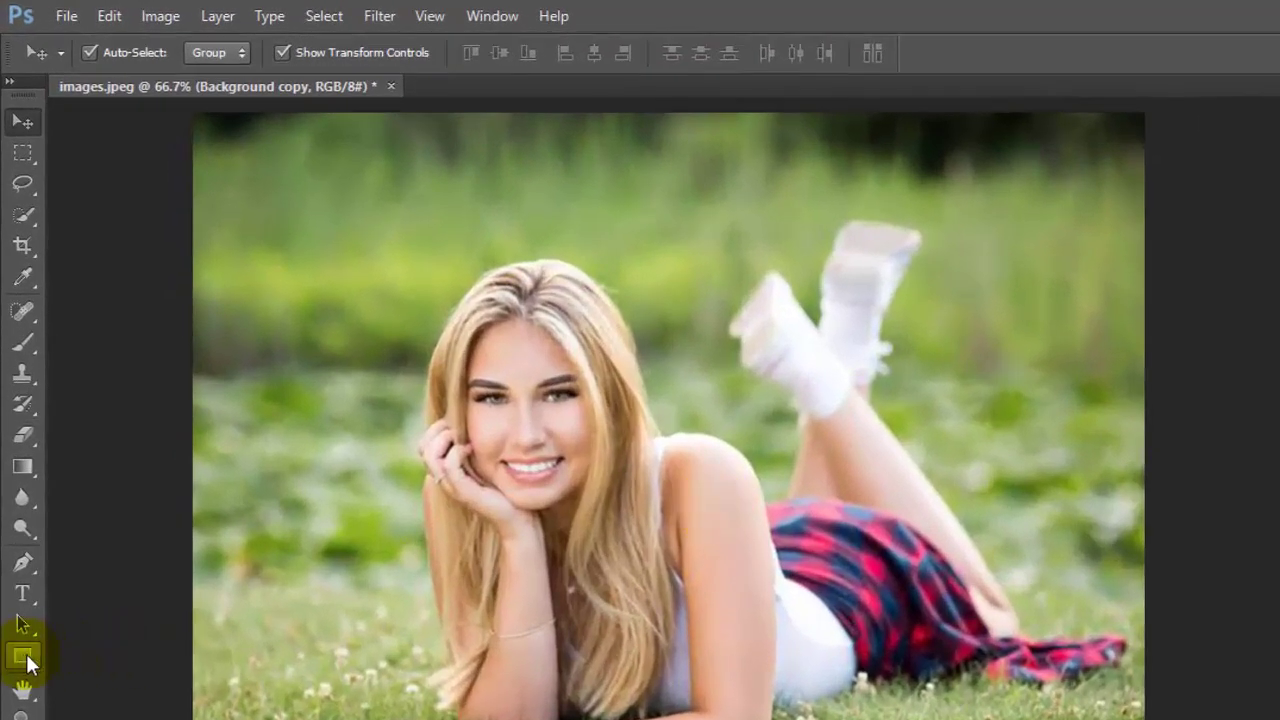
pyautogui.click(24, 657)
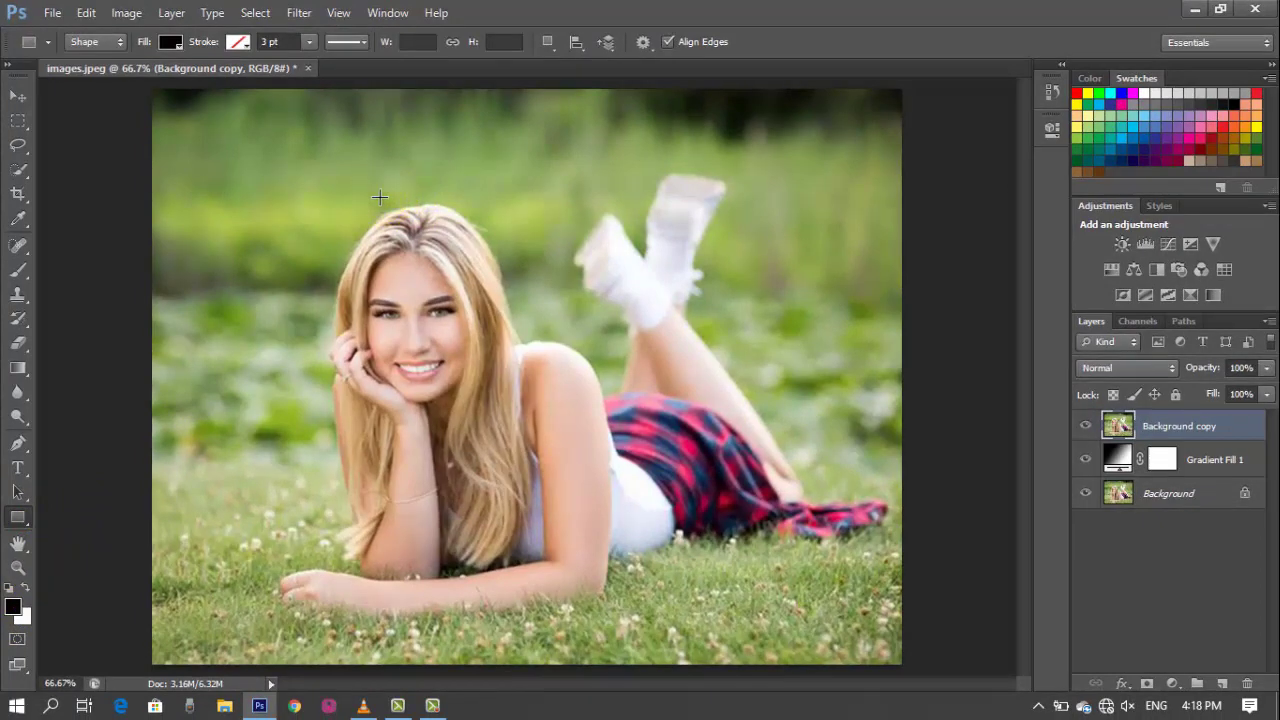
pyautogui.moveTo(380, 197); pyautogui.dragTo(478, 322)
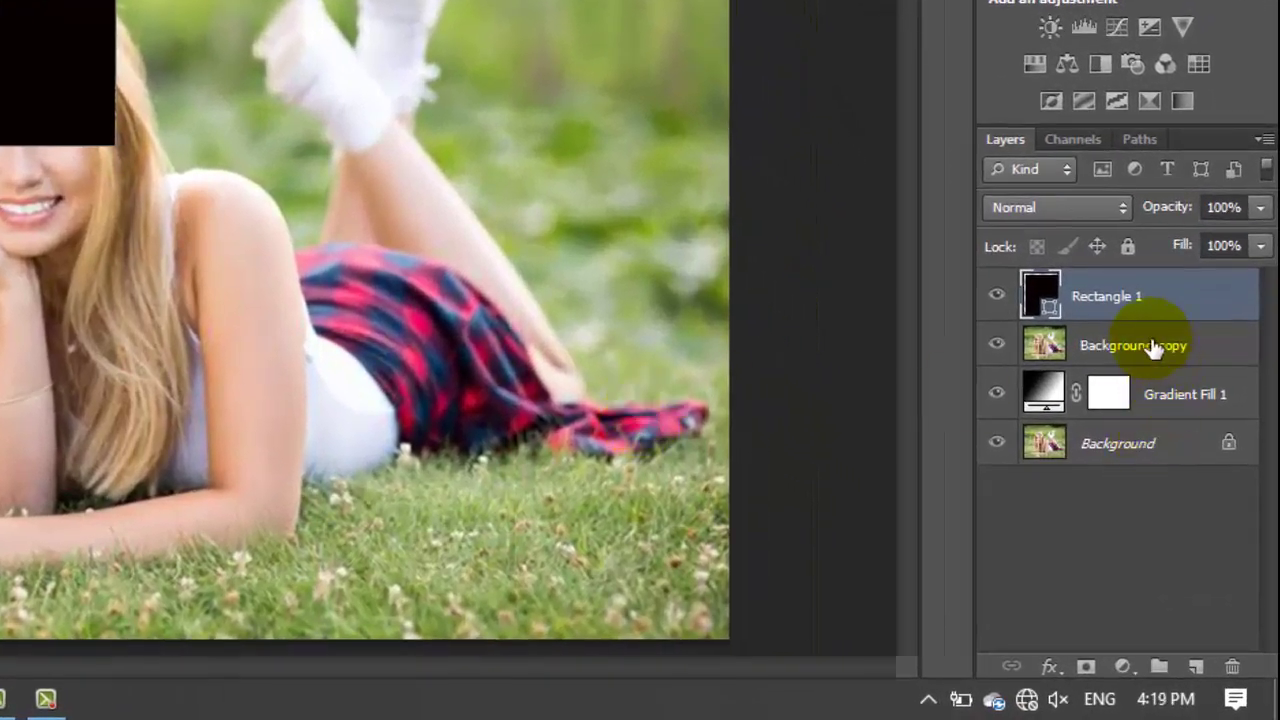
# Step: Draw a slightly larger white rectangle directly above the Background copy layer, forming an even border around the black rectangle
pyautogui.click(1152, 346)
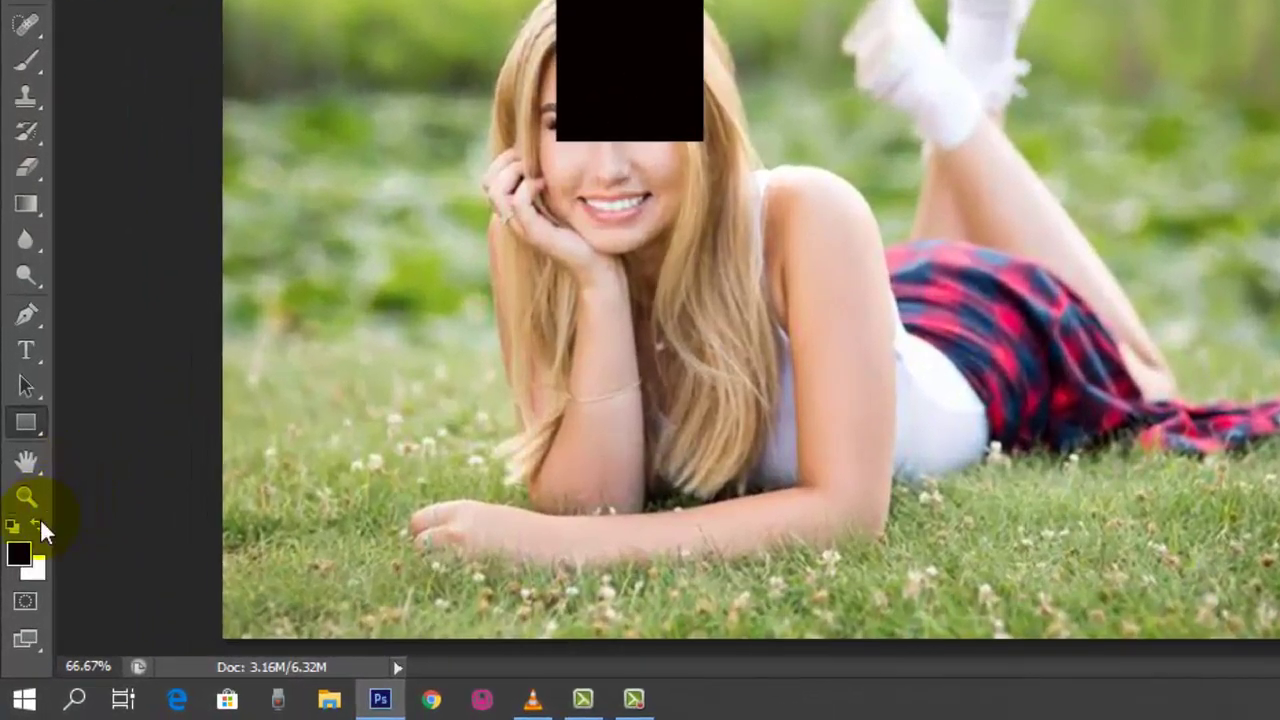
pyautogui.click(37, 522)
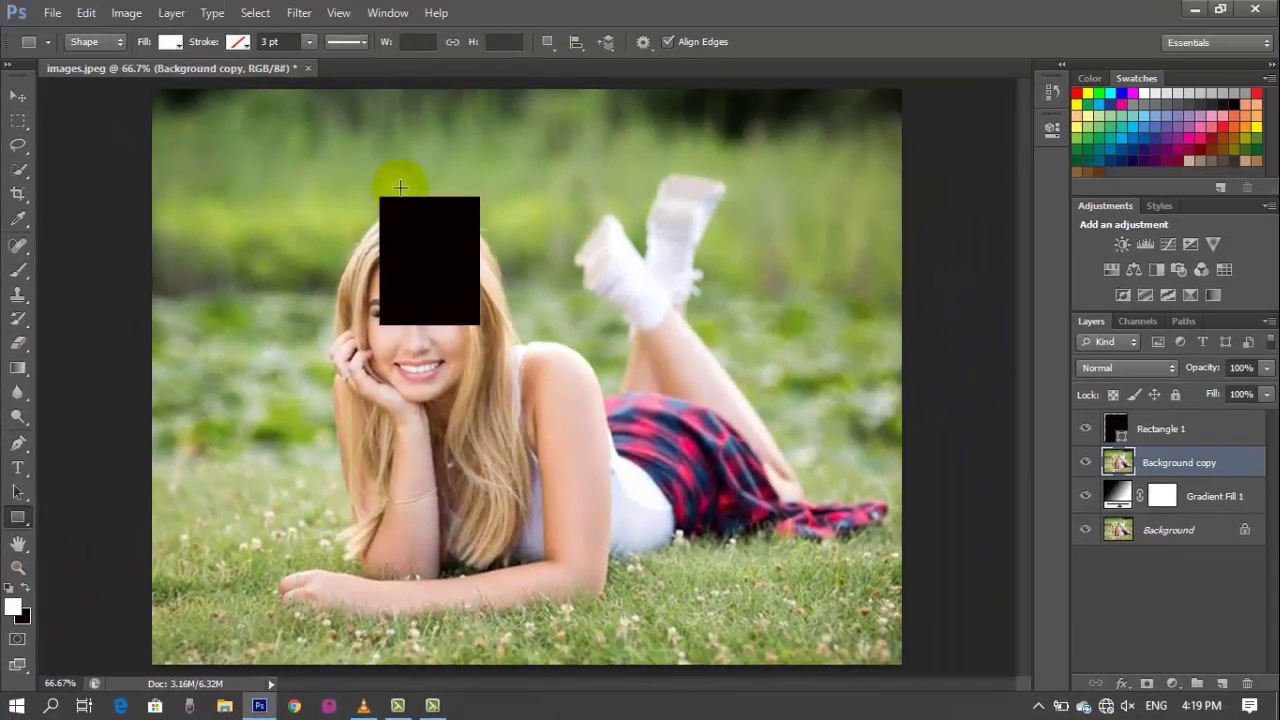
pyautogui.moveTo(372, 188)
pyautogui.mouseDown()
pyautogui.moveTo(391, 192)
pyautogui.moveTo(466, 285)
pyautogui.moveTo(487, 336)
pyautogui.mouseUp()
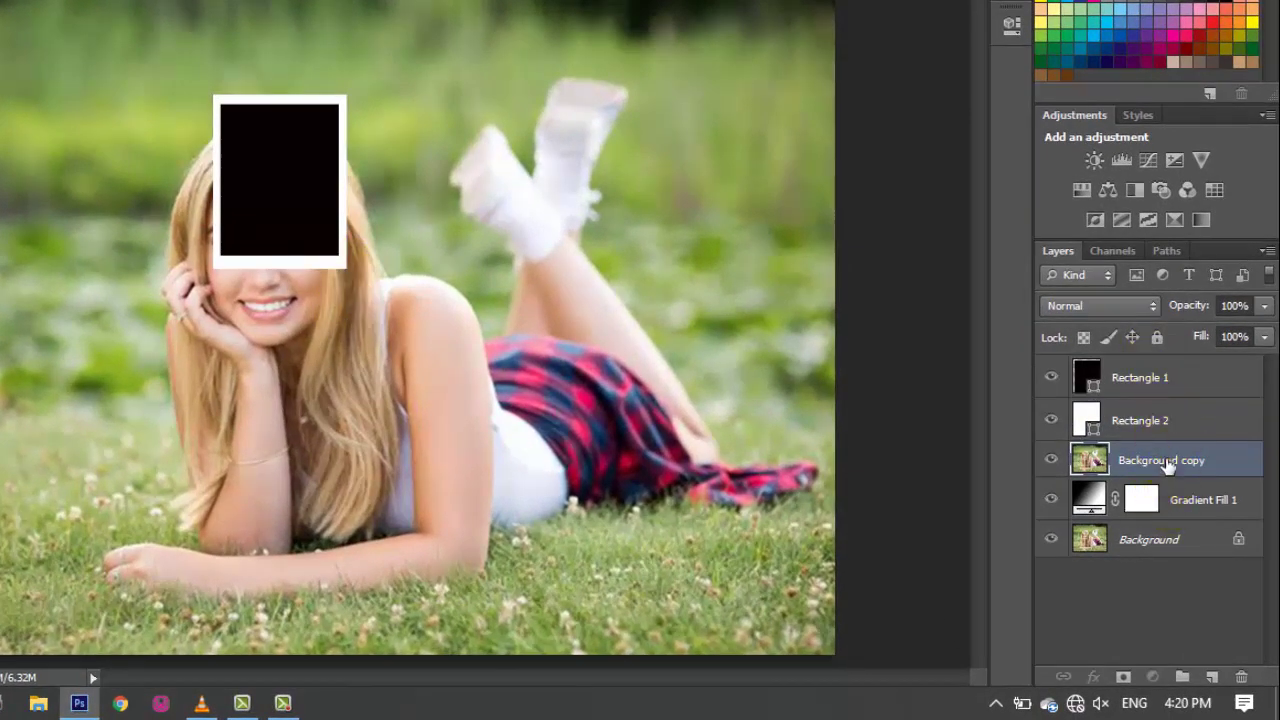
# Step: Move the Background copy layer above Rectangle 1 and clip it to that rectangle with a clipping mask
pyautogui.moveTo(1170, 460); pyautogui.dragTo(1158, 375)
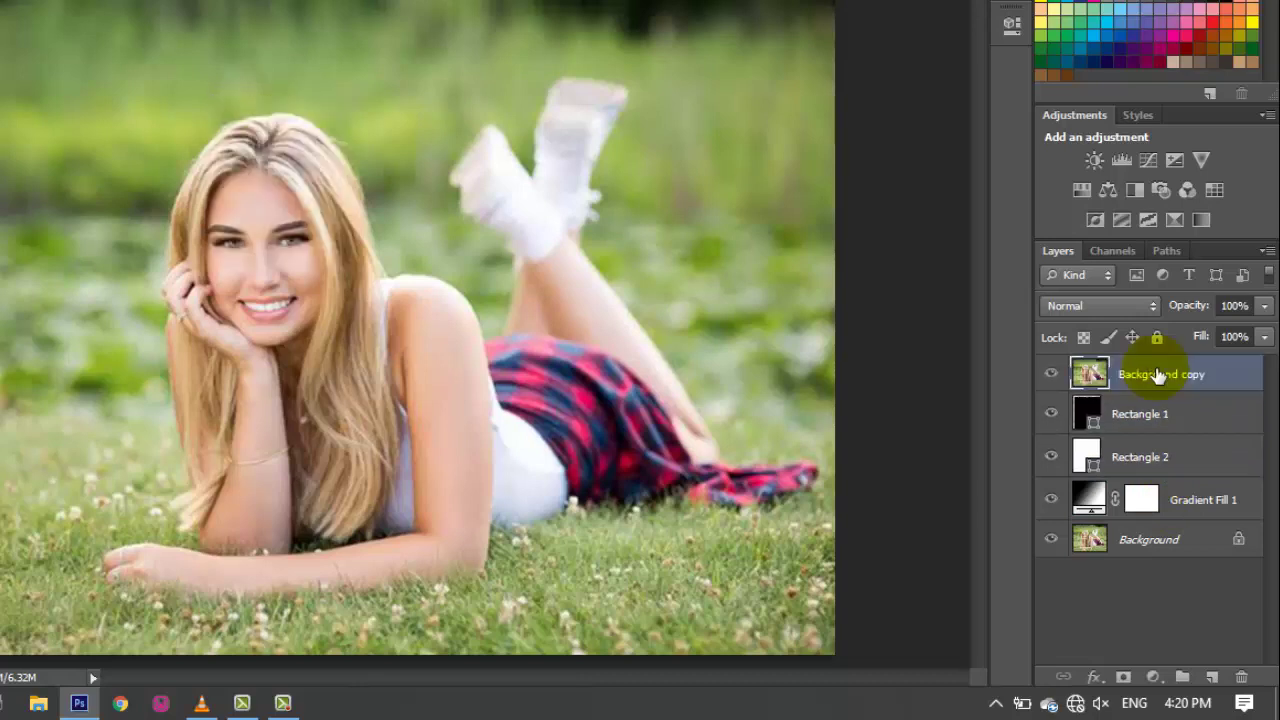
pyautogui.rightClick(1150, 374)
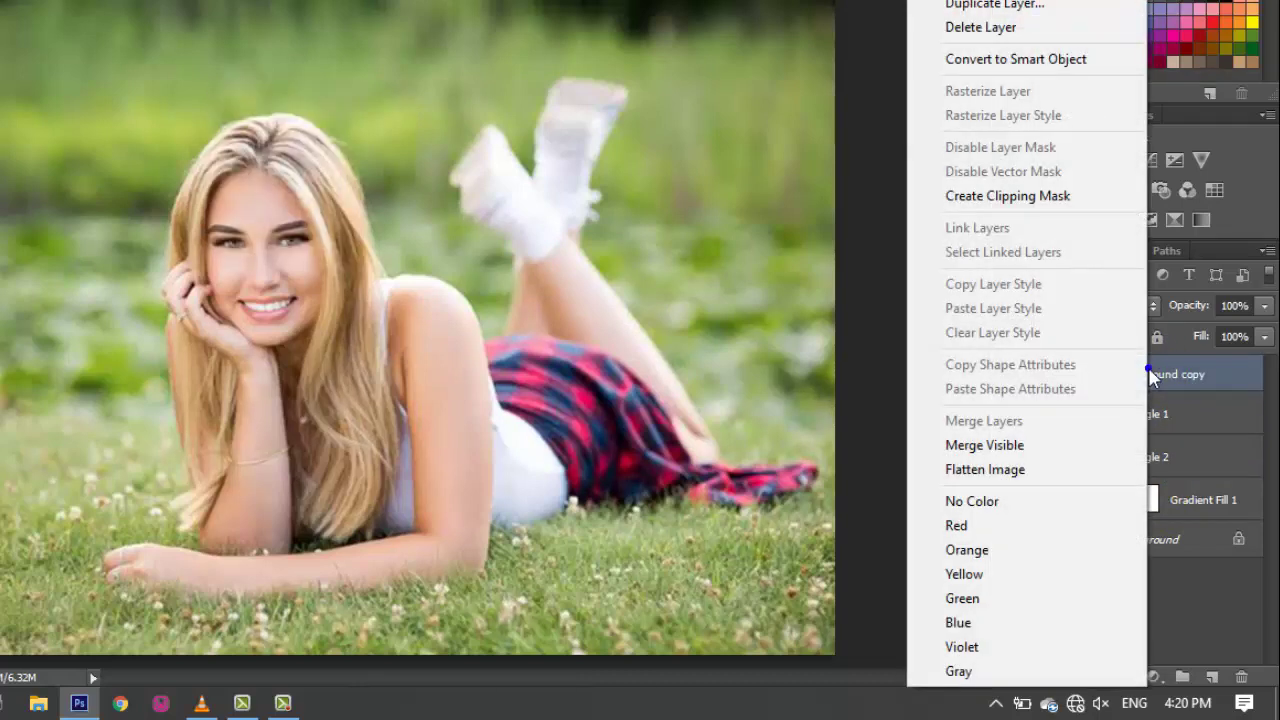
pyautogui.click(1024, 200)
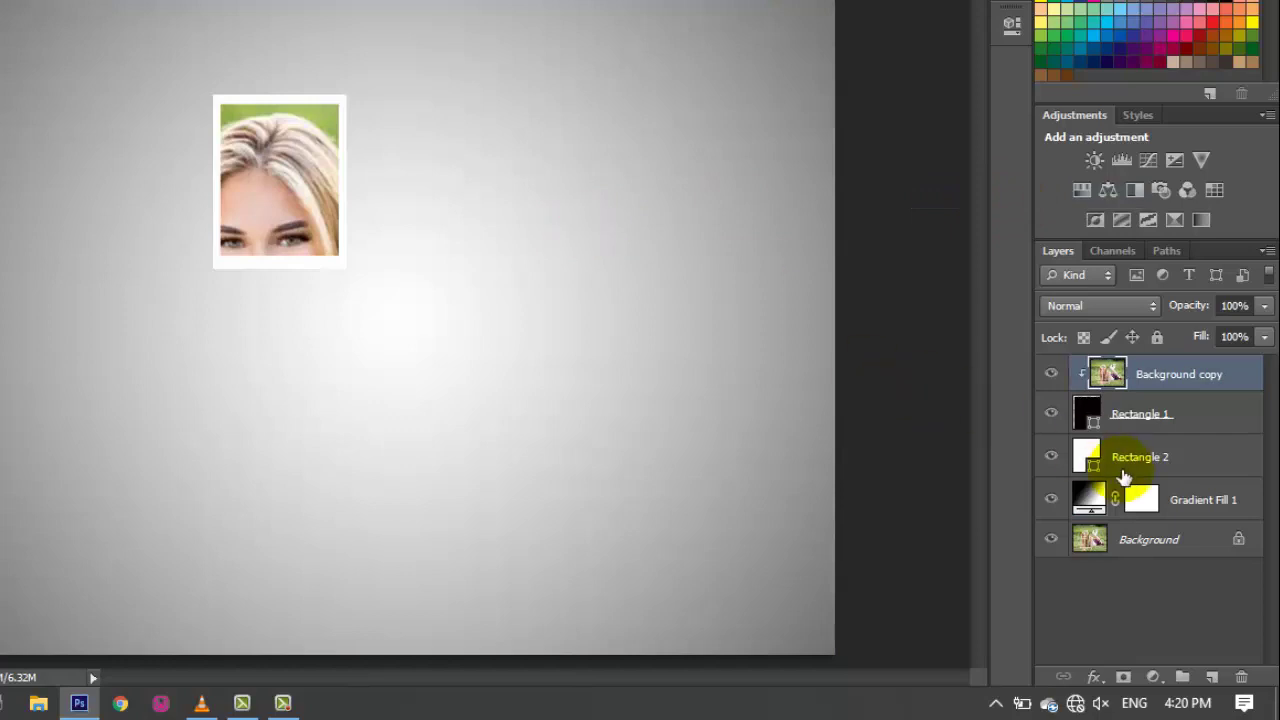
# Step: Turn off Show Transform Controls and move Rectangle 1 and Rectangle 2 together so the frame surrounds the woman's face
pyautogui.keyDown('shift'); pyautogui.click(1152, 418); pyautogui.keyUp('shift')
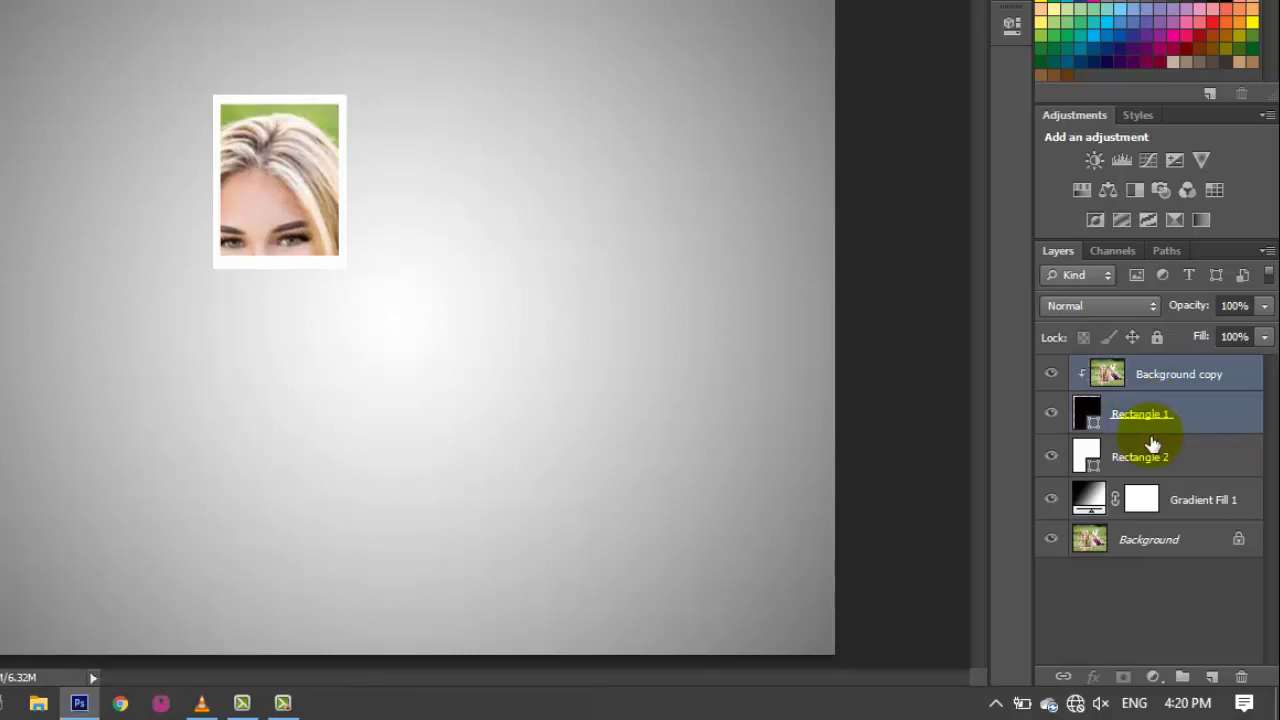
pyautogui.keyDown('shift'); pyautogui.click(1152, 444); pyautogui.keyUp('shift')
pyautogui.moveTo(1152, 444); pyautogui.dragTo(1180, 361)
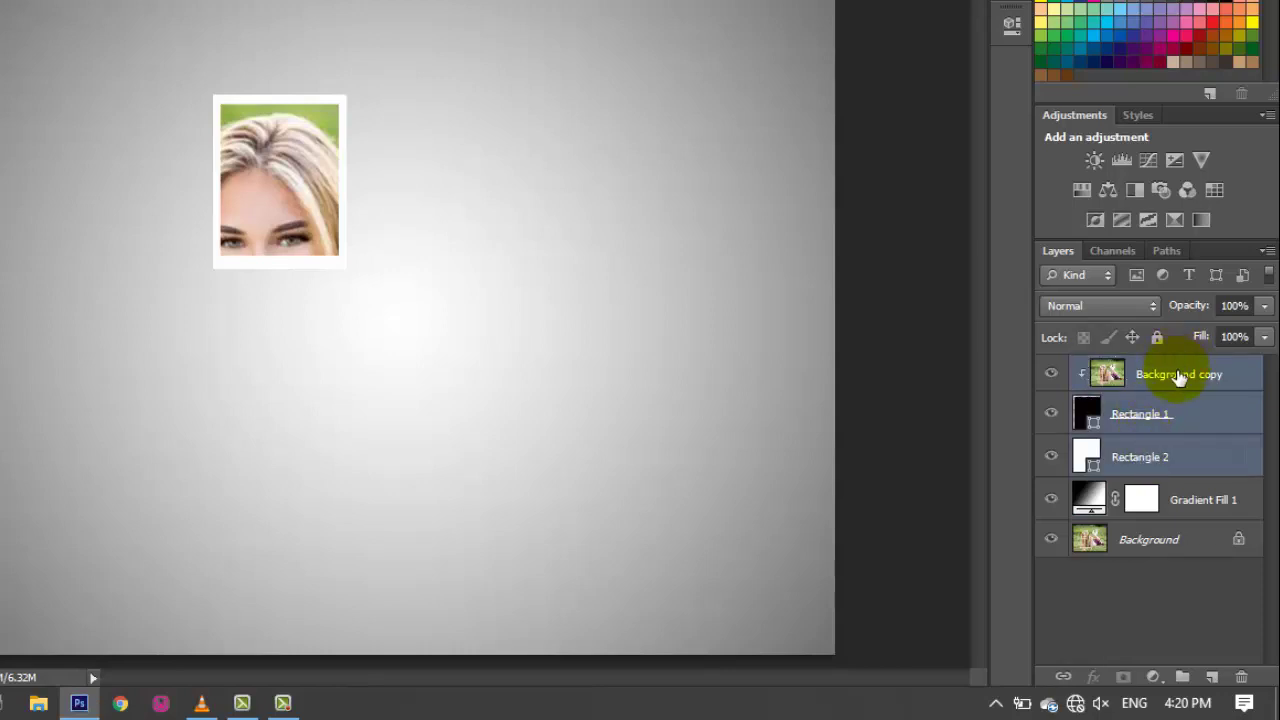
pyautogui.keyDown('ctrl'); pyautogui.click(1180, 375); pyautogui.keyUp('ctrl')
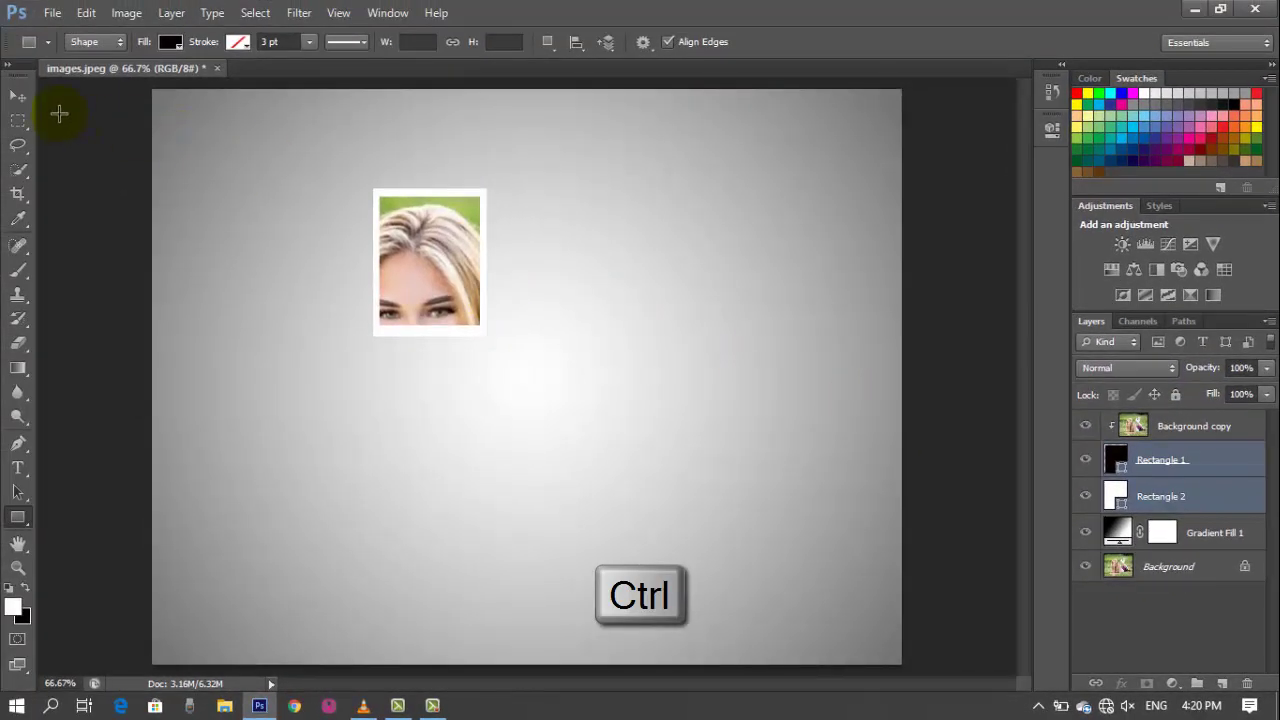
pyautogui.click(19, 98)
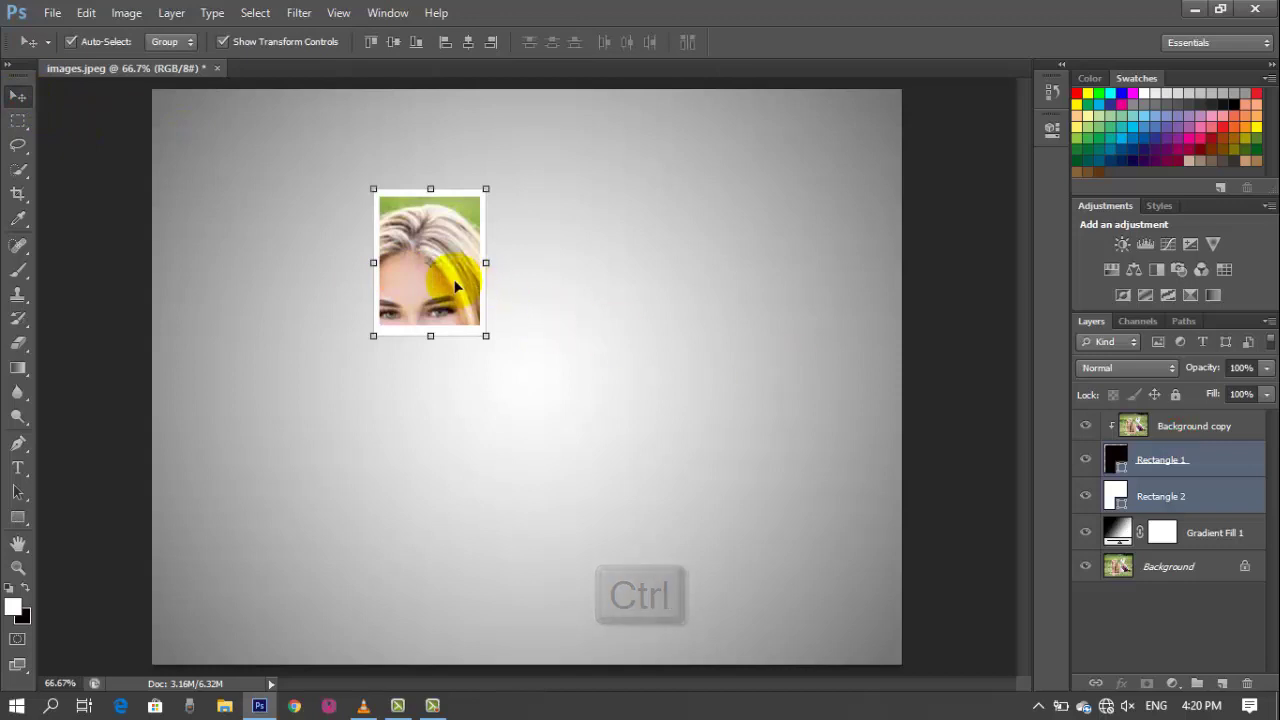
pyautogui.click(223, 42)
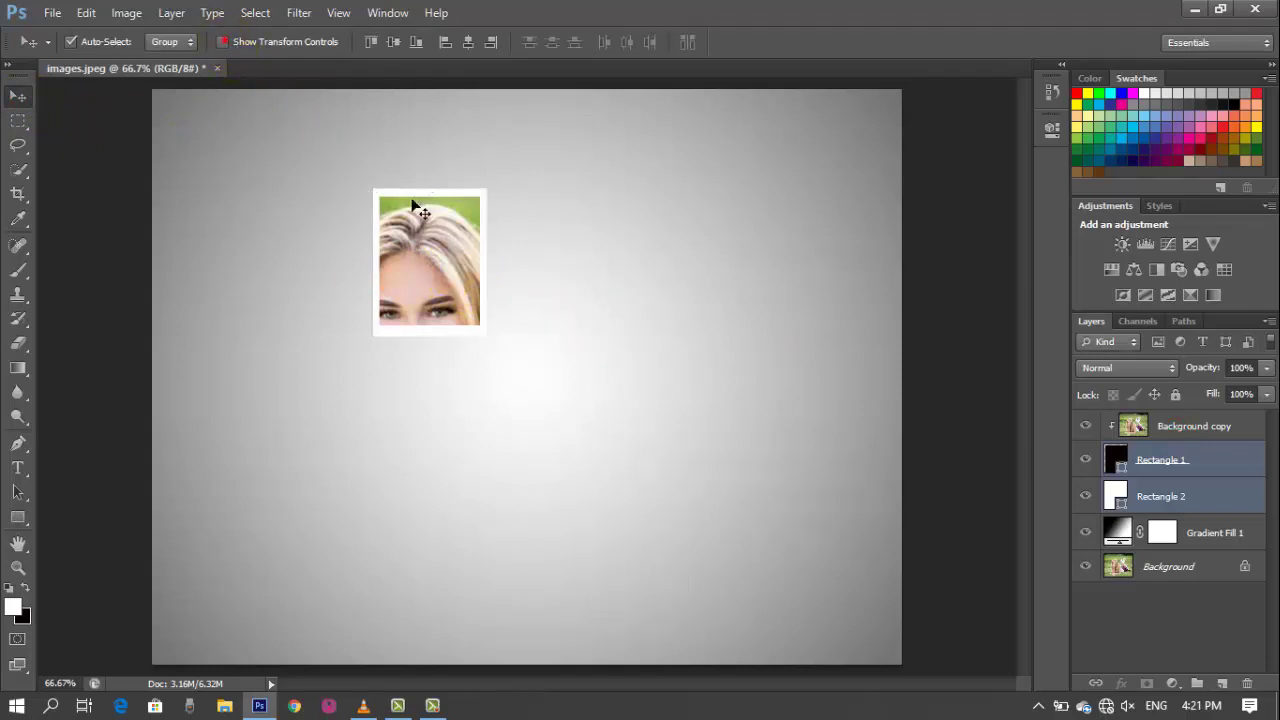
pyautogui.click(418, 234)
pyautogui.moveTo(418, 234); pyautogui.dragTo(400, 370)
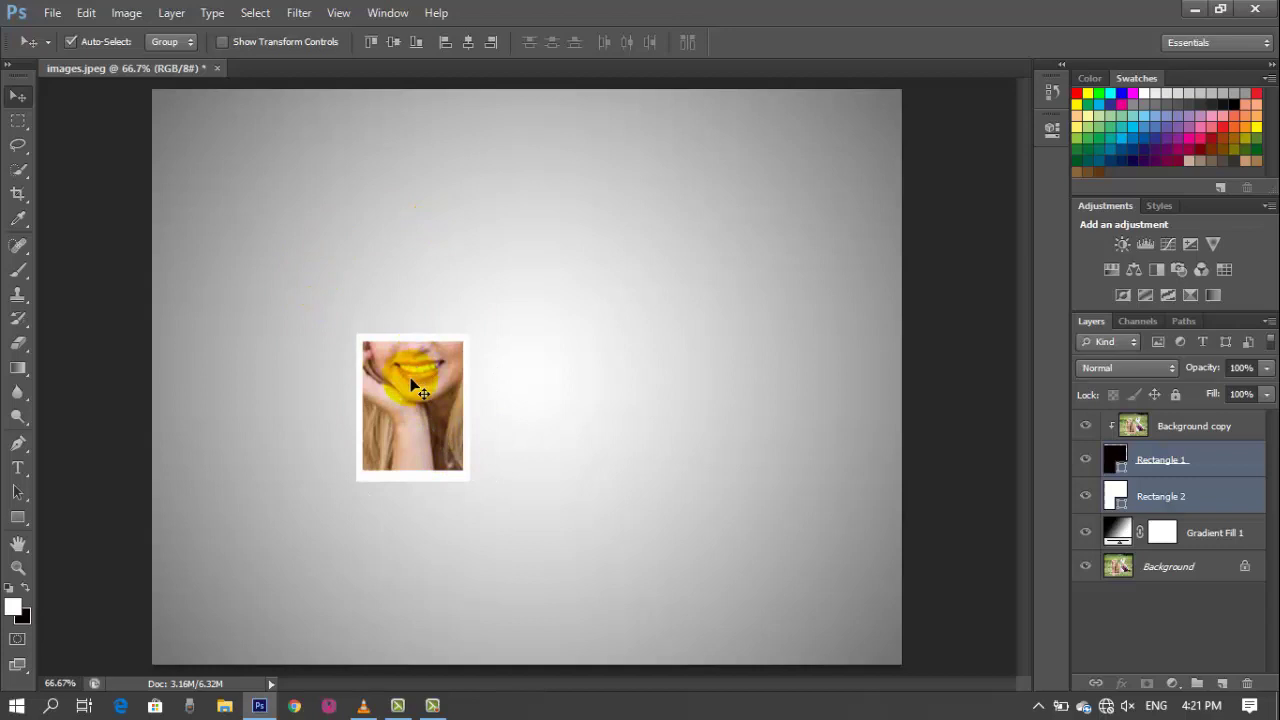
pyautogui.moveTo(410, 380); pyautogui.dragTo(407, 276)
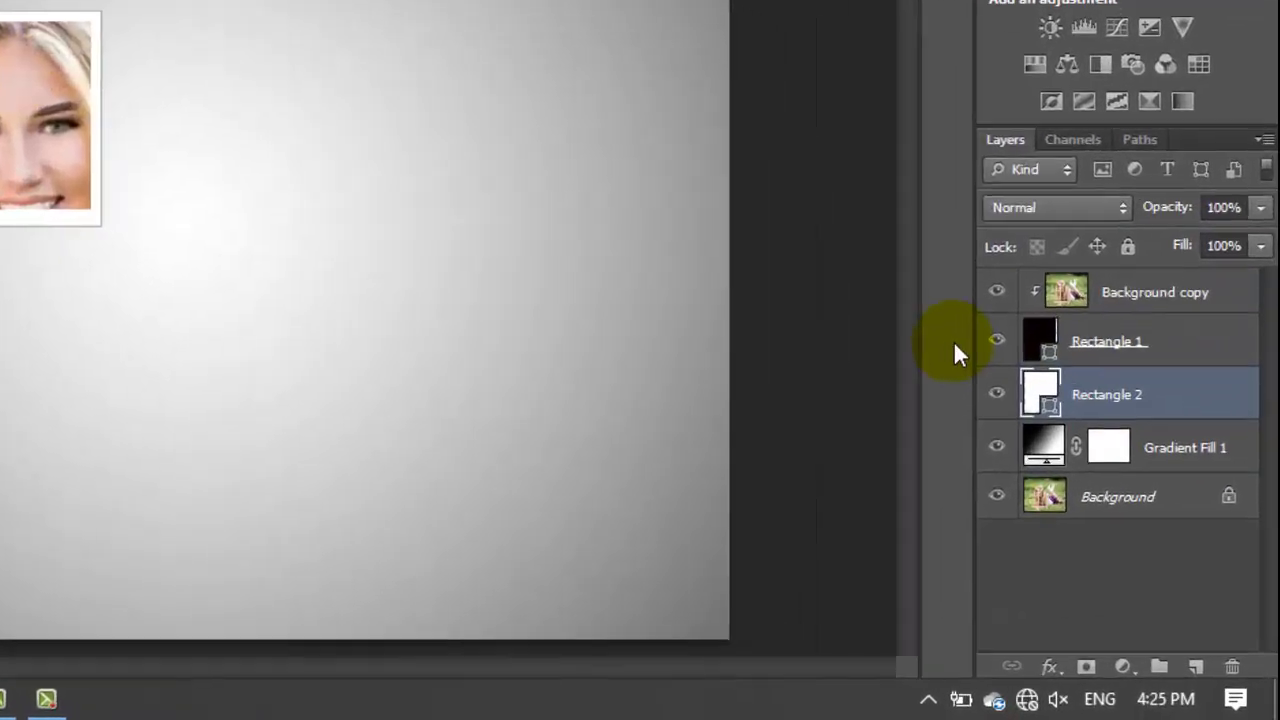
# Step: Add a drop shadow to Rectangle 2 with 40% opacity, 6 px distance and 5 px size
pyautogui.click(1170, 500)
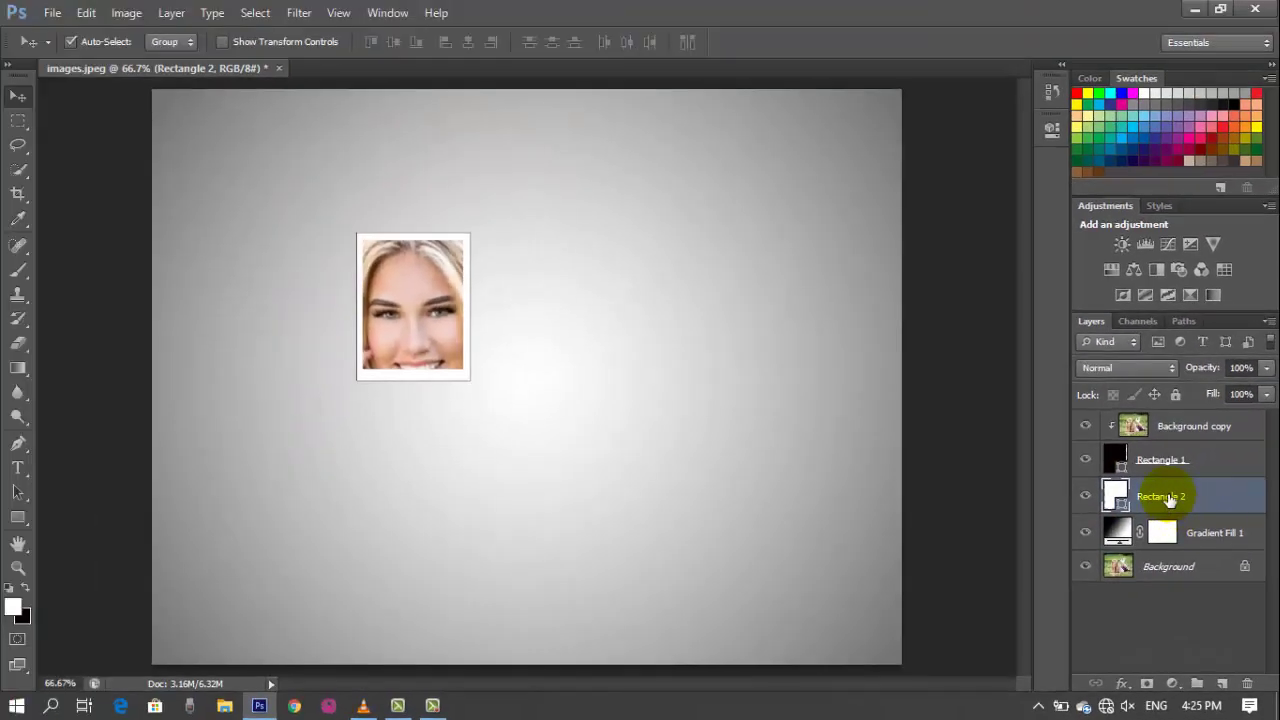
pyautogui.rightClick(1168, 495)
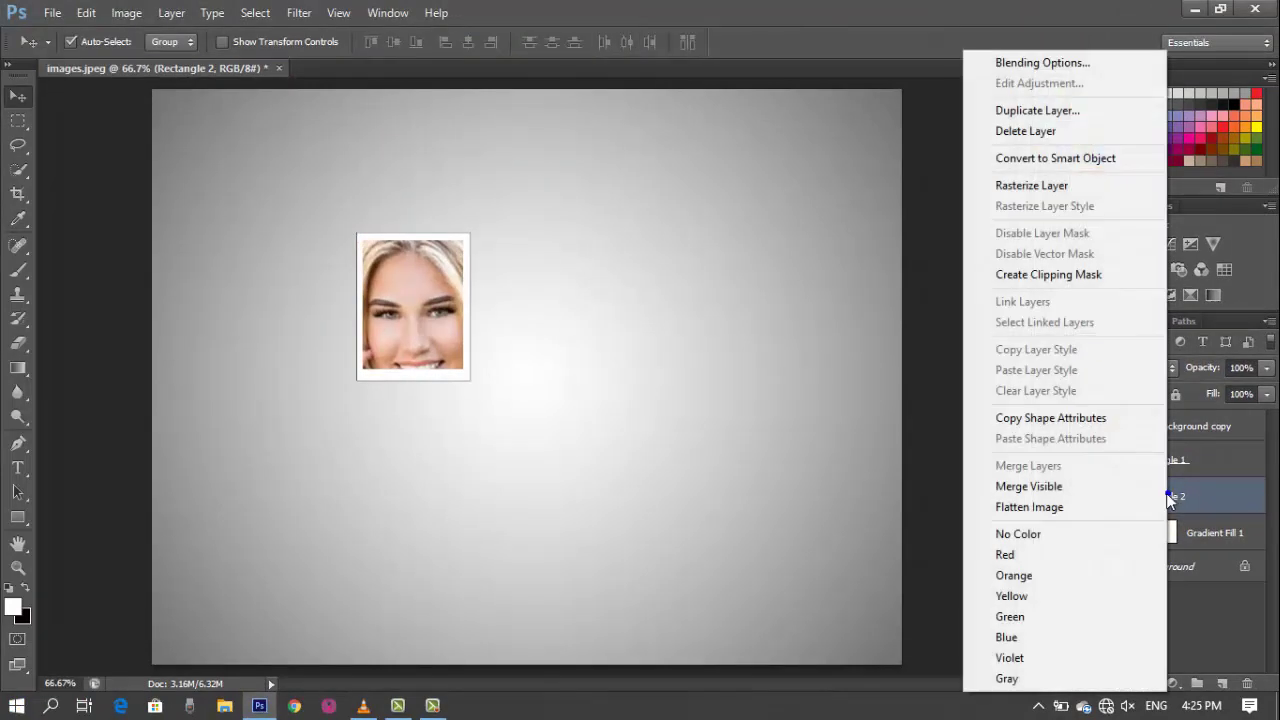
pyautogui.click(1054, 64)
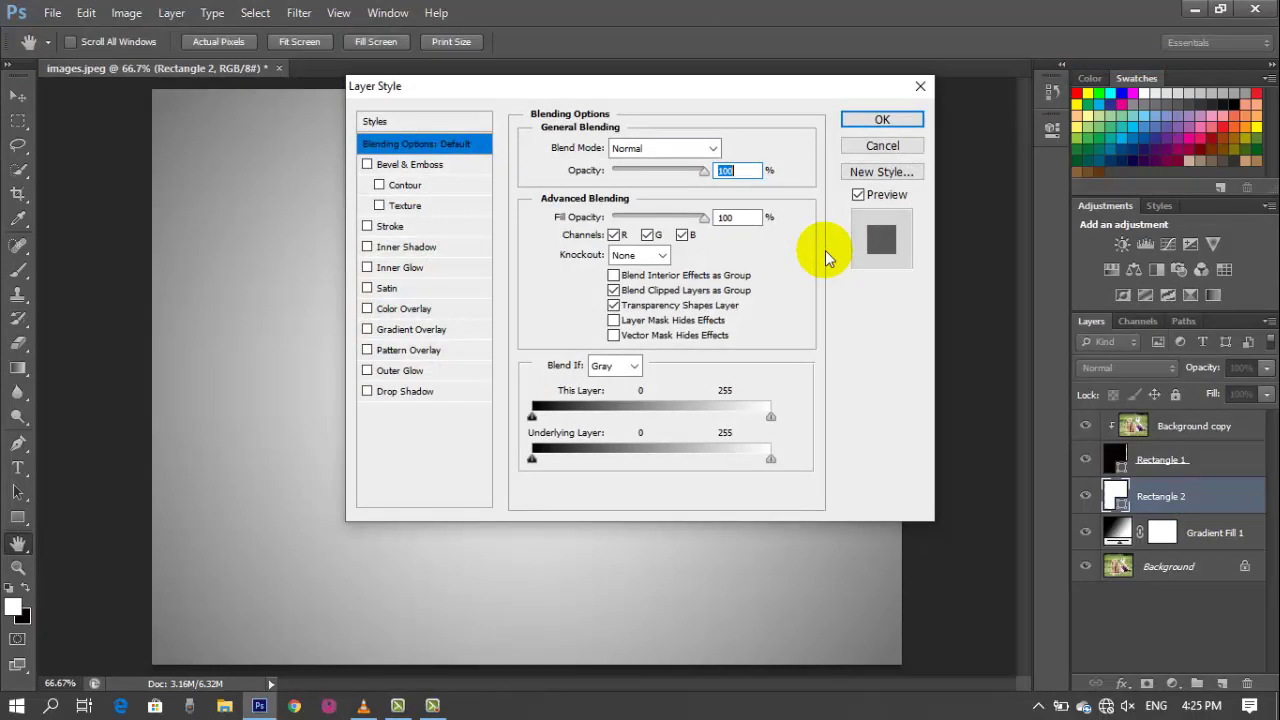
pyautogui.click(418, 392)
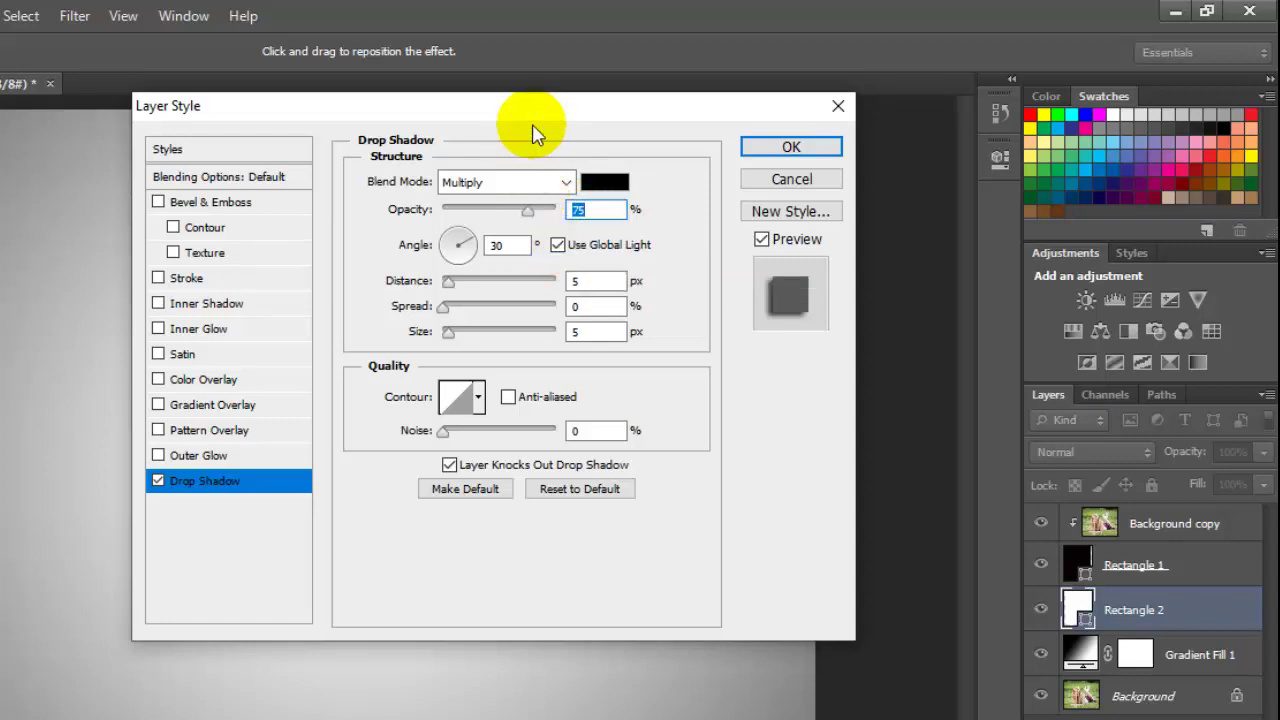
pyautogui.moveTo(531, 110); pyautogui.dragTo(896, 72)
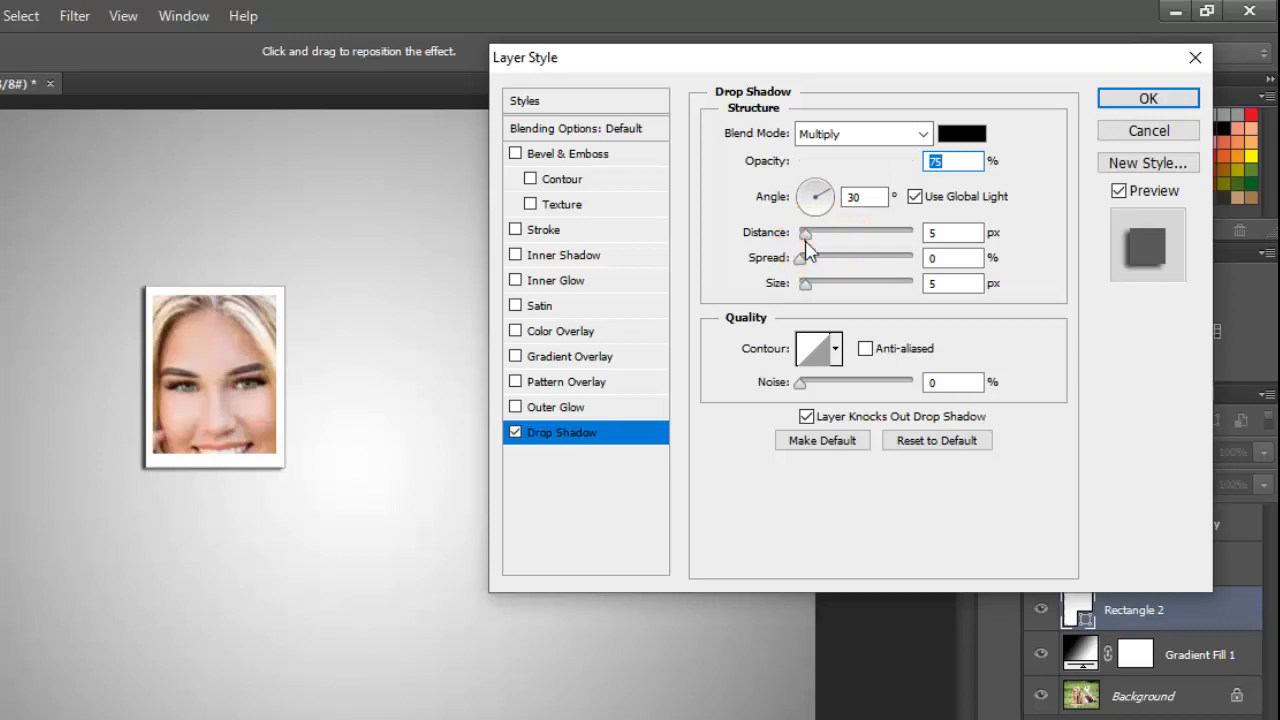
pyautogui.moveTo(806, 234)
pyautogui.mouseDown()
pyautogui.moveTo(819, 247)
pyautogui.moveTo(807, 240)
pyautogui.mouseUp()
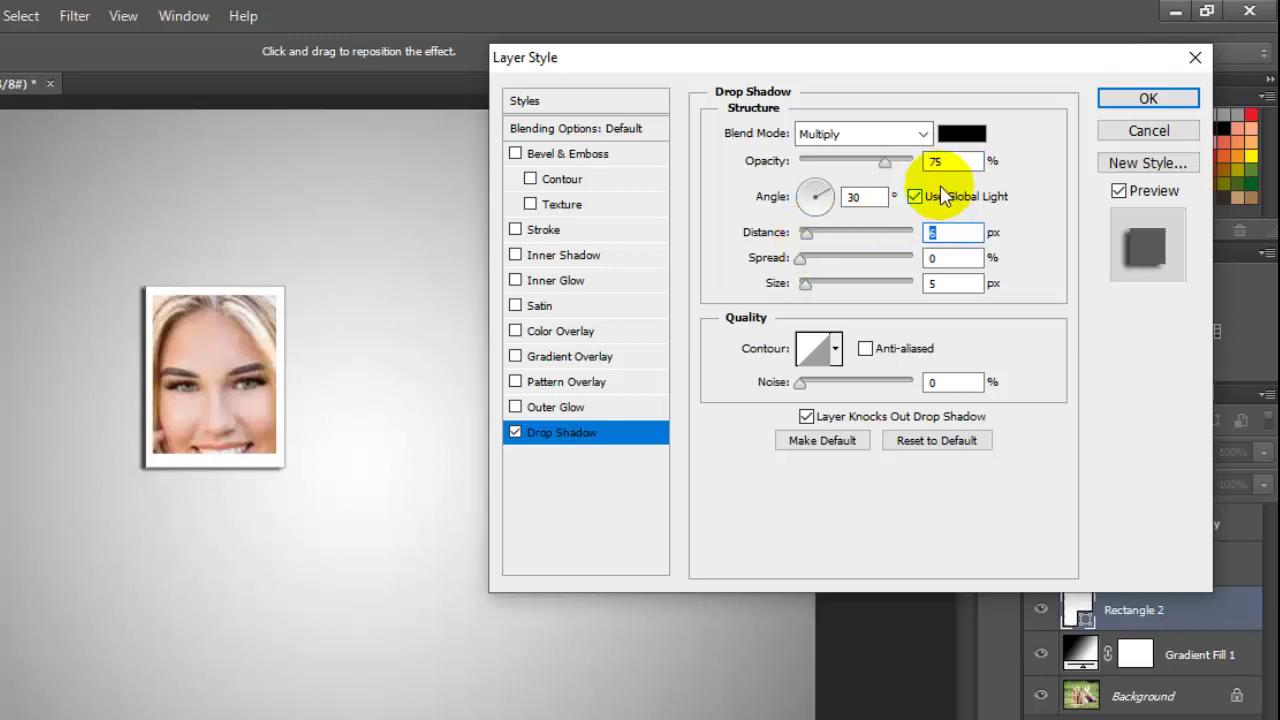
pyautogui.moveTo(886, 163); pyautogui.dragTo(845, 168)
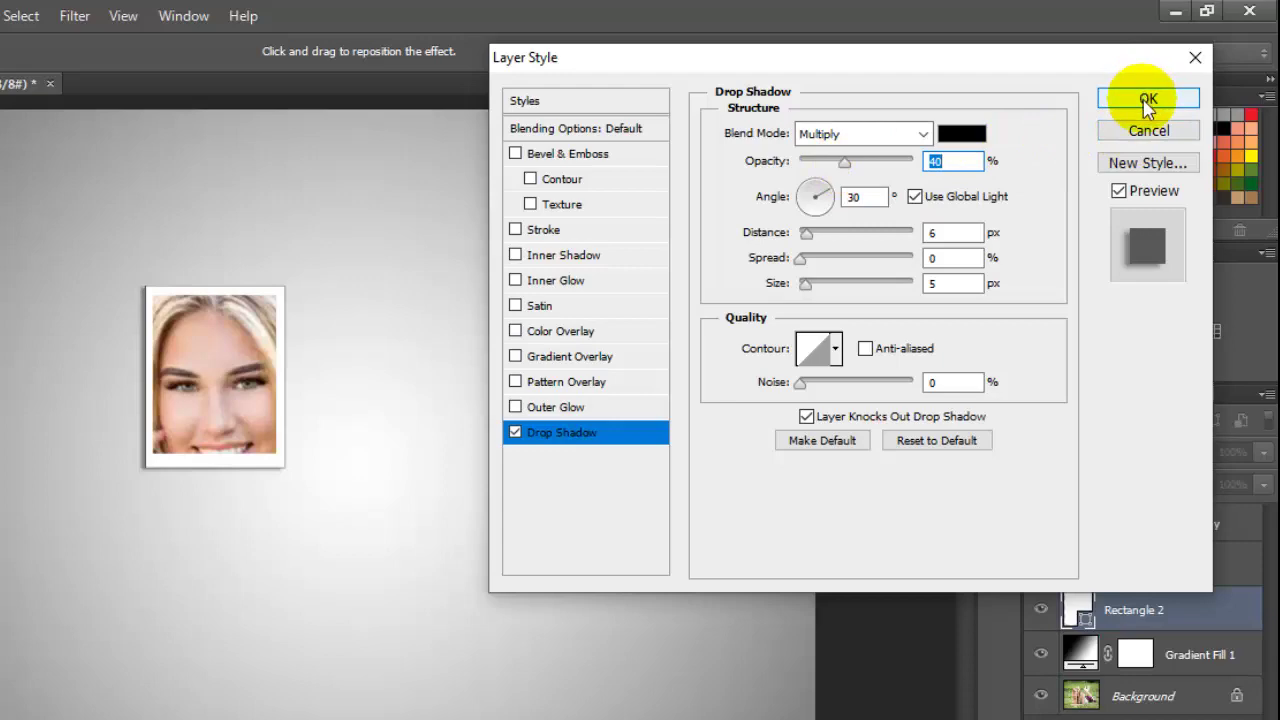
pyautogui.click(1148, 101)
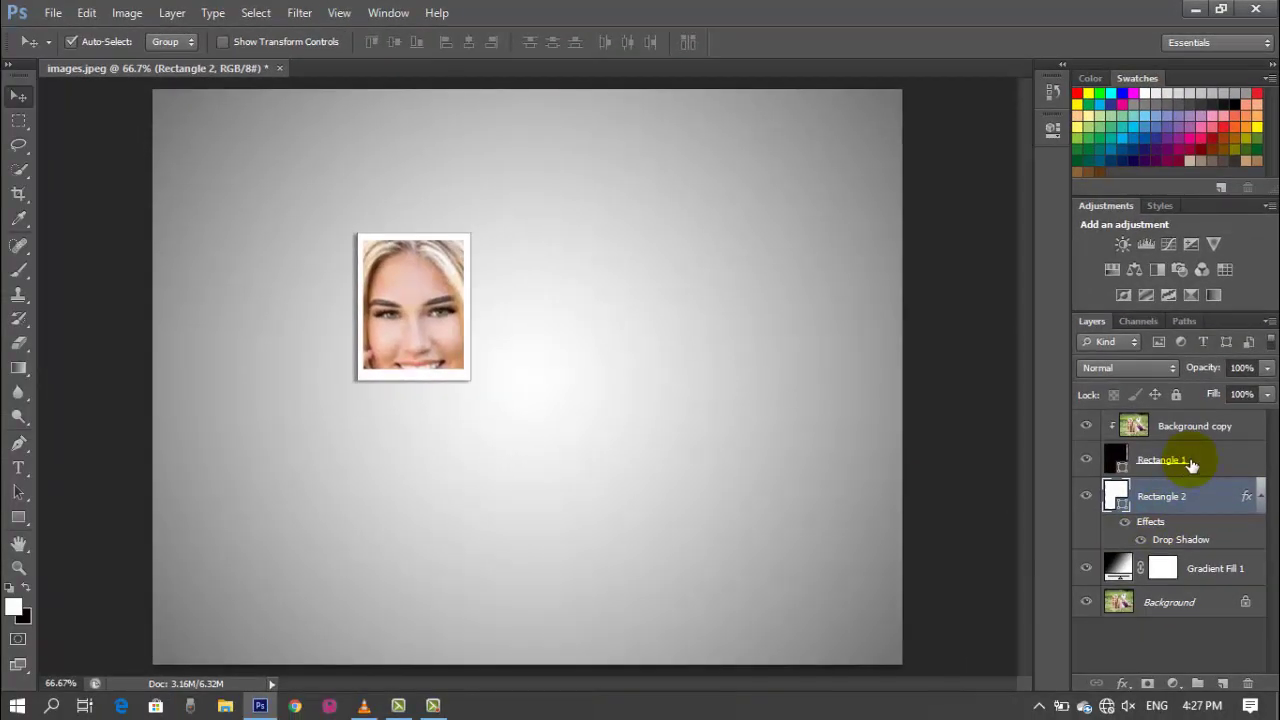
# Step: Show transform controls, rotate Rectangle 1 and Rectangle 2 together by -16.44° and enlarge them to about 127% width and 122% height around the face
pyautogui.keyDown('shift'); pyautogui.click(1191, 464); pyautogui.keyUp('shift')
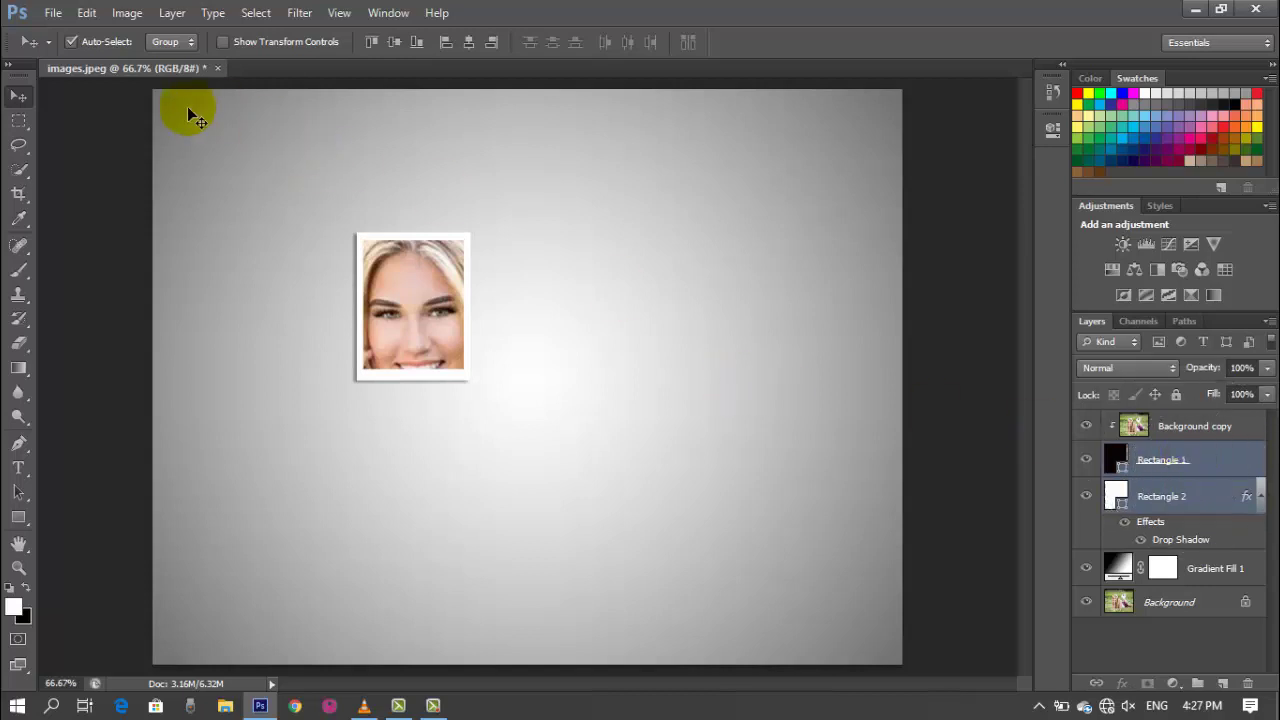
pyautogui.click(222, 42)
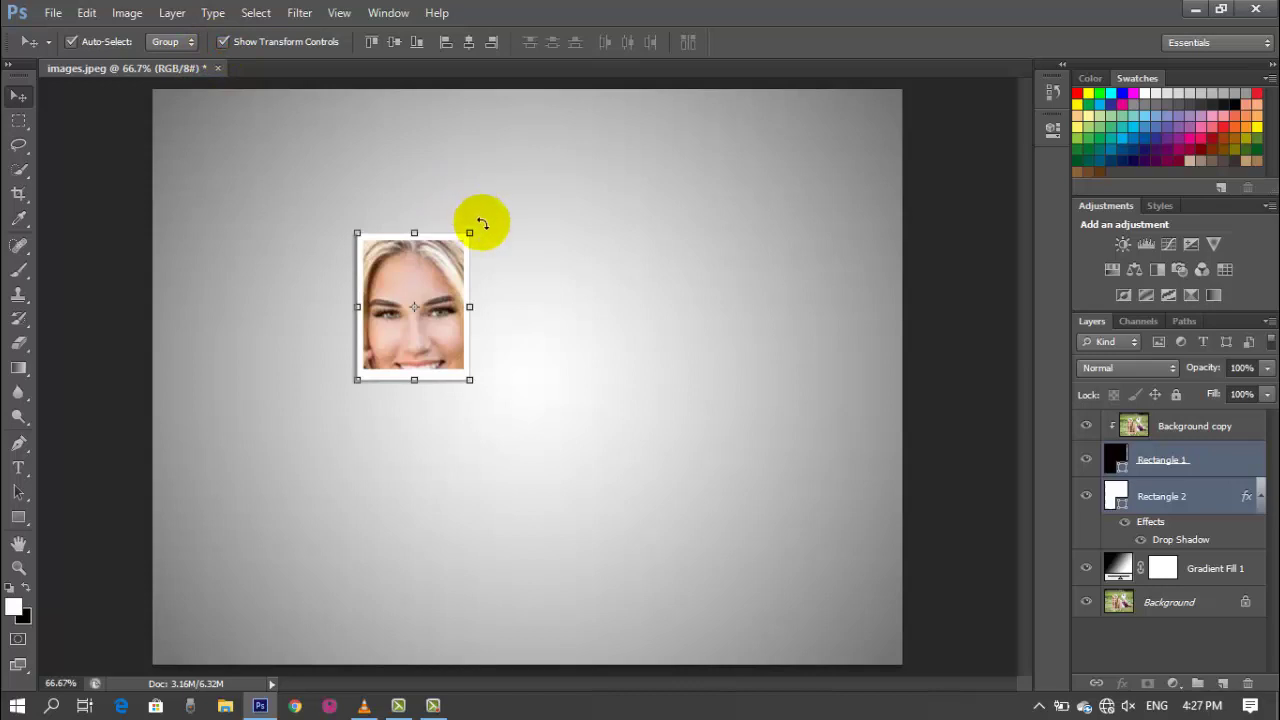
pyautogui.moveTo(486, 221); pyautogui.dragTo(457, 206)
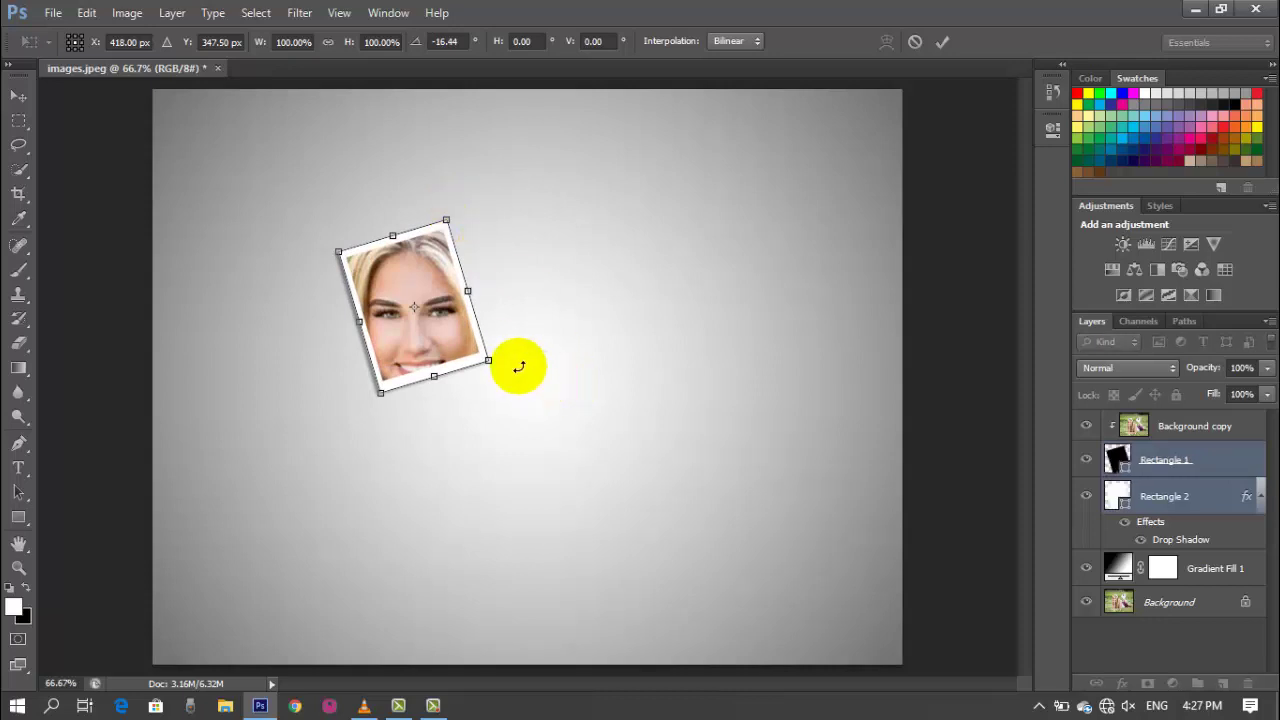
pyautogui.moveTo(488, 360); pyautogui.dragTo(448, 334)
pyautogui.moveTo(451, 352); pyautogui.dragTo(473, 367)
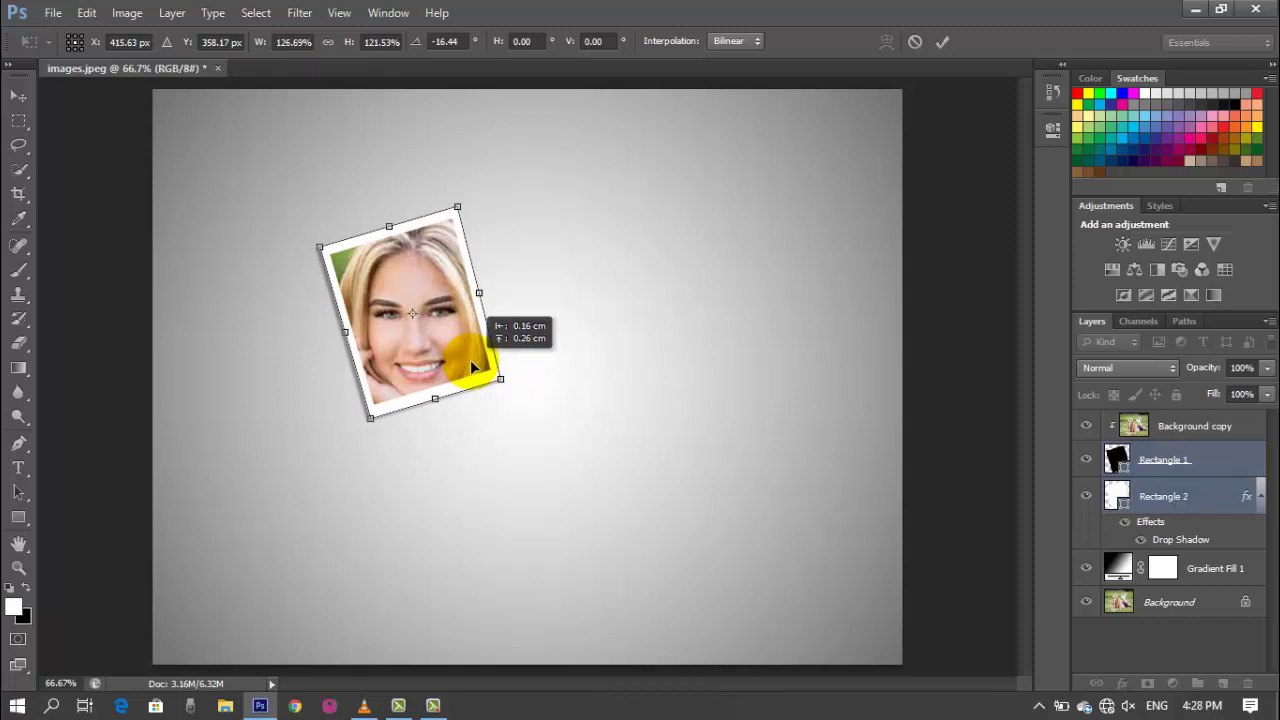
pyautogui.moveTo(473, 367); pyautogui.dragTo(473, 367)
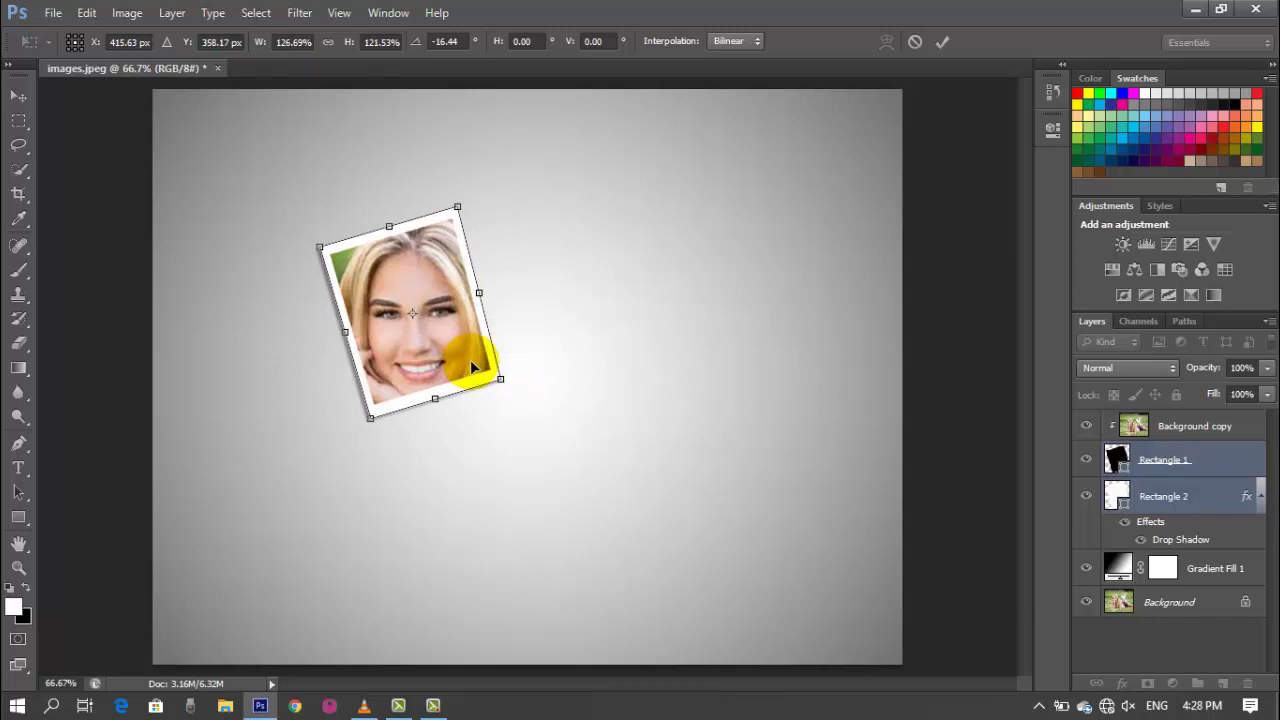
pyautogui.click(940, 47)
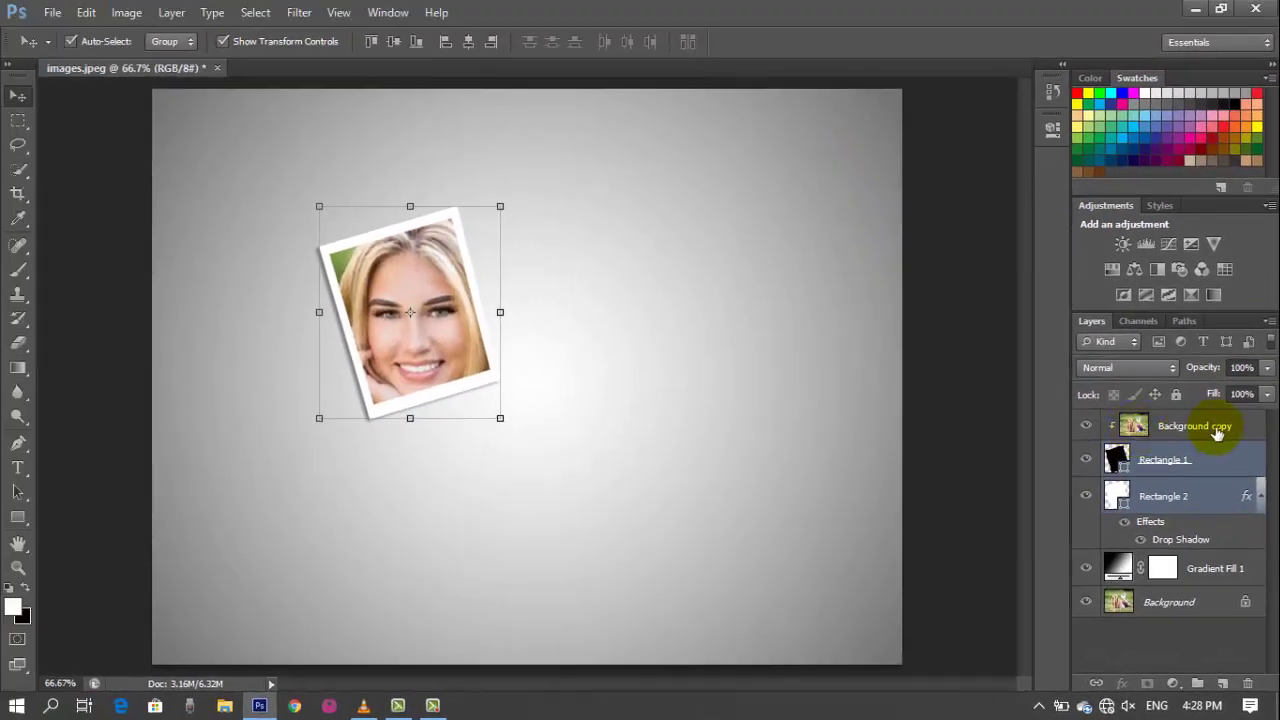
# Step: Duplicate the Background copy, Rectangle 1 and Rectangle 2 layers within the images.jpeg document
pyautogui.keyDown('shift'); pyautogui.click(1215, 430); pyautogui.keyUp('shift')
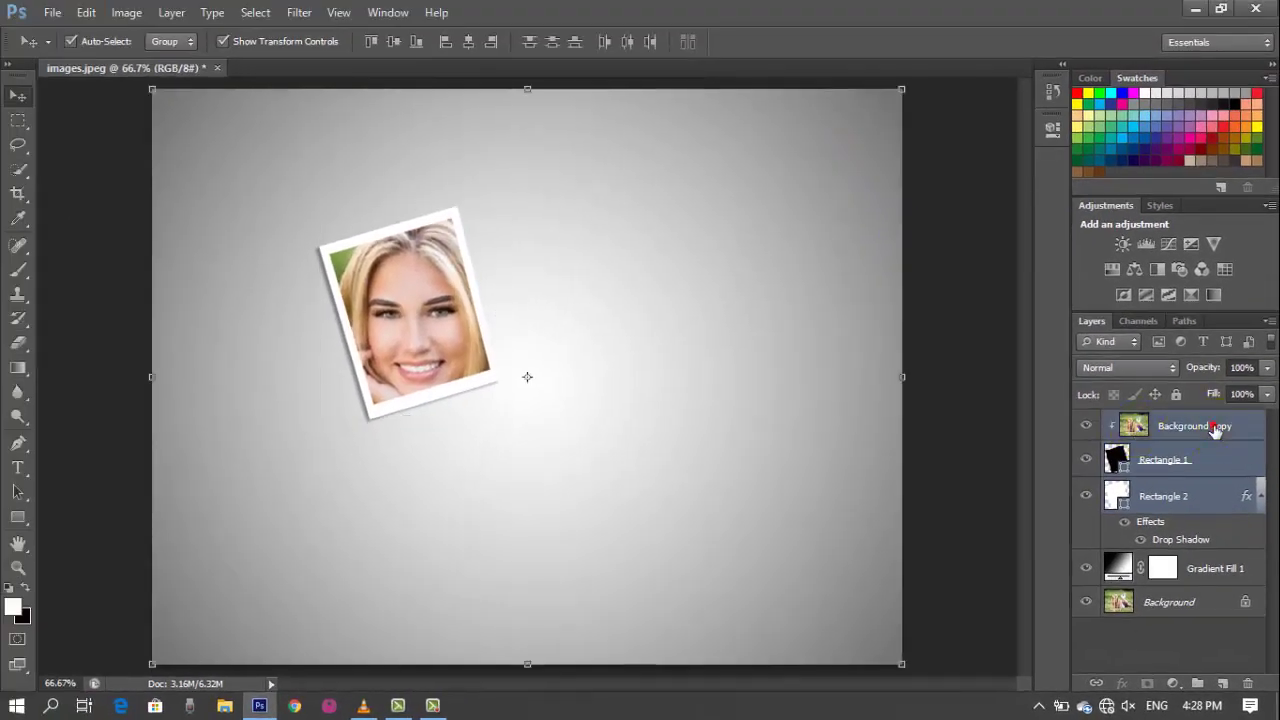
pyautogui.rightClick(1215, 430)
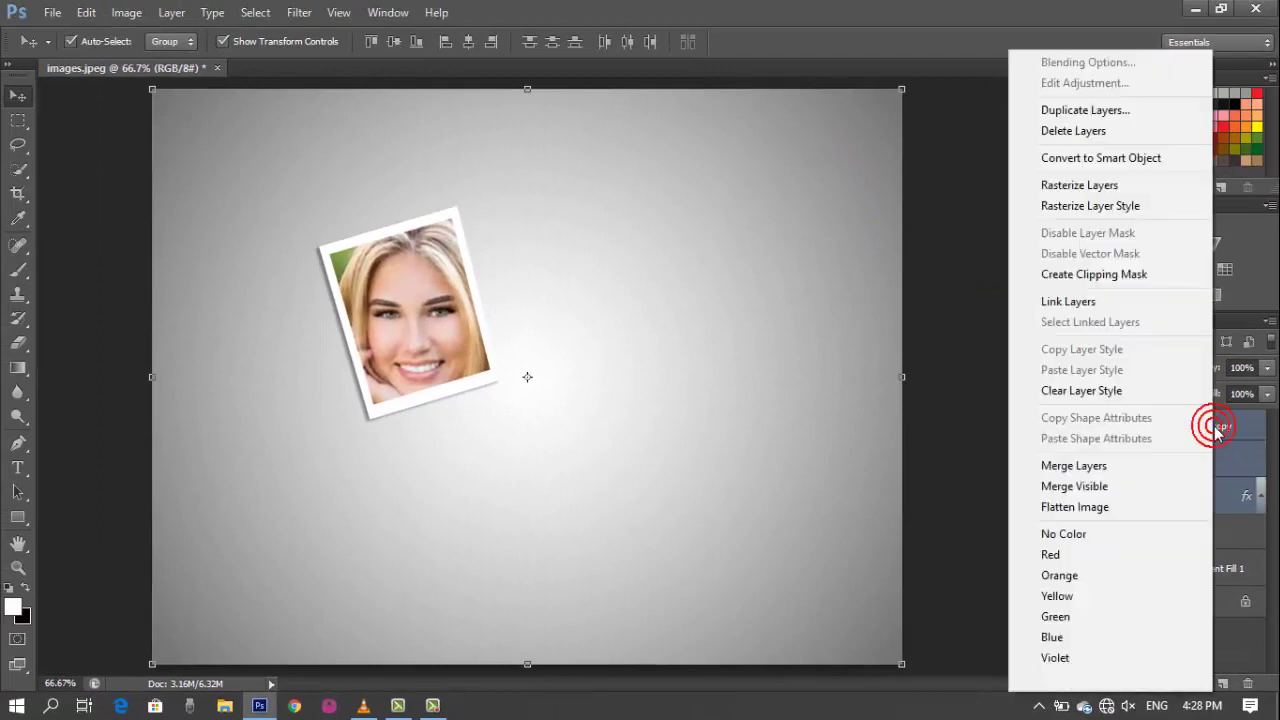
pyautogui.click(1100, 110)
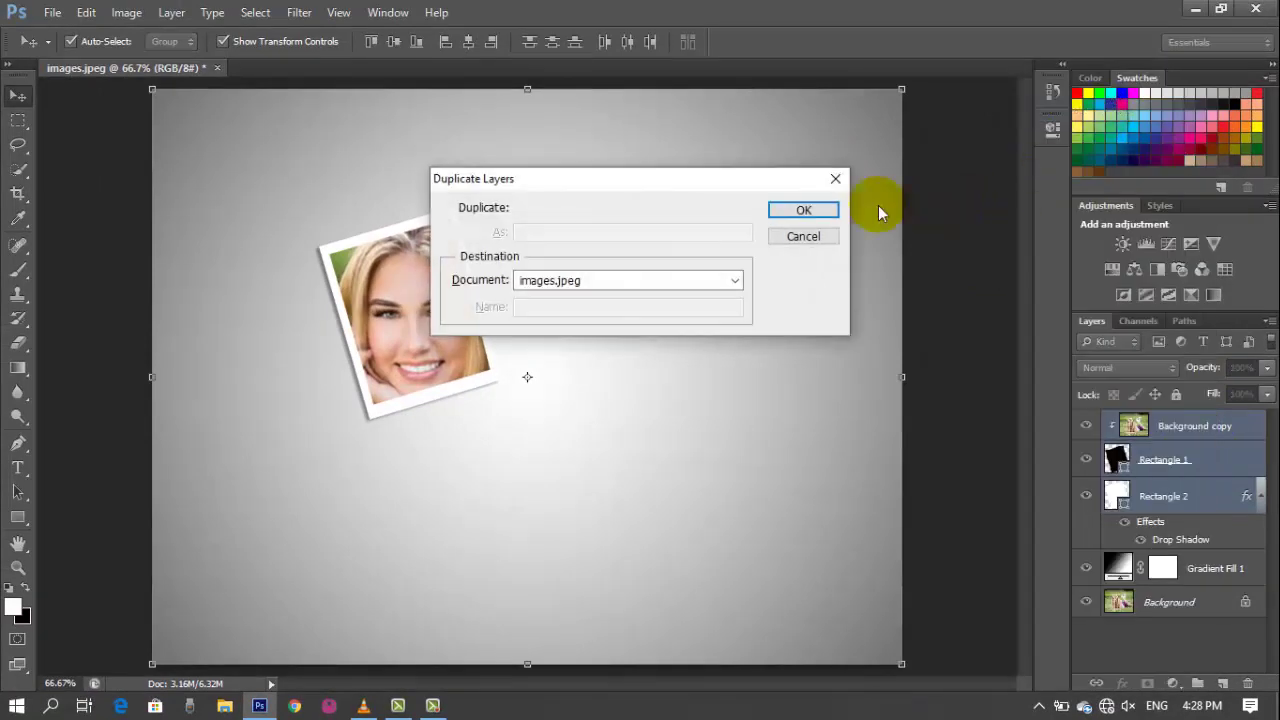
pyautogui.click(808, 210)
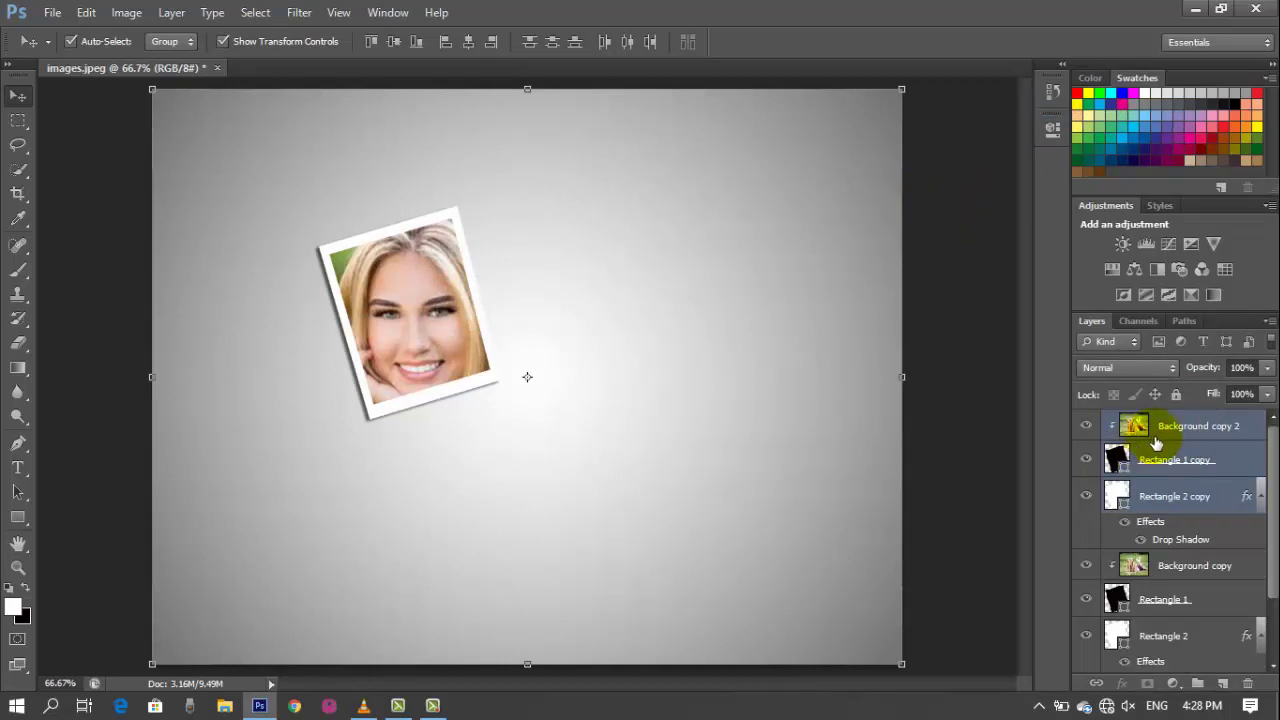
# Step: Move Rectangle 1 copy and Rectangle 2 copy below and left of the face frame, over the hand and hair, and rotate them about -35°
pyautogui.keyDown('ctrl'); pyautogui.click(1166, 437); pyautogui.keyUp('ctrl')
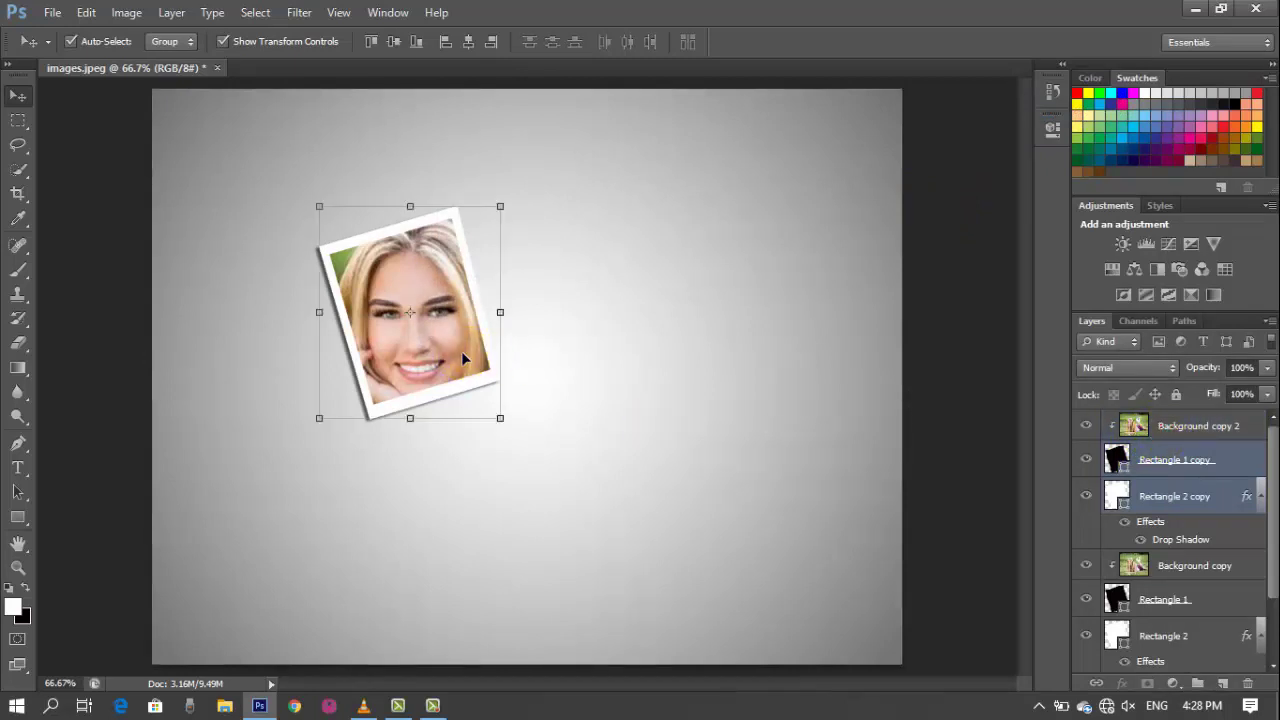
pyautogui.moveTo(462, 357); pyautogui.dragTo(403, 477)
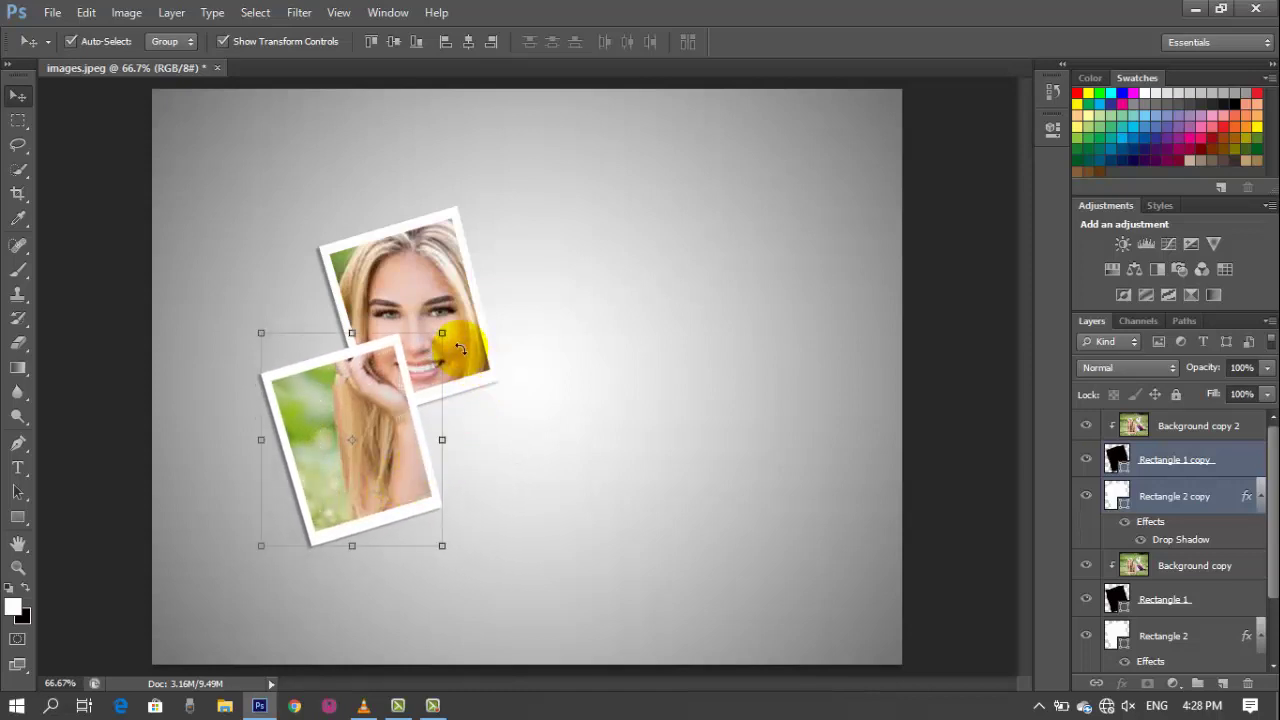
pyautogui.moveTo(446, 320); pyautogui.dragTo(509, 400)
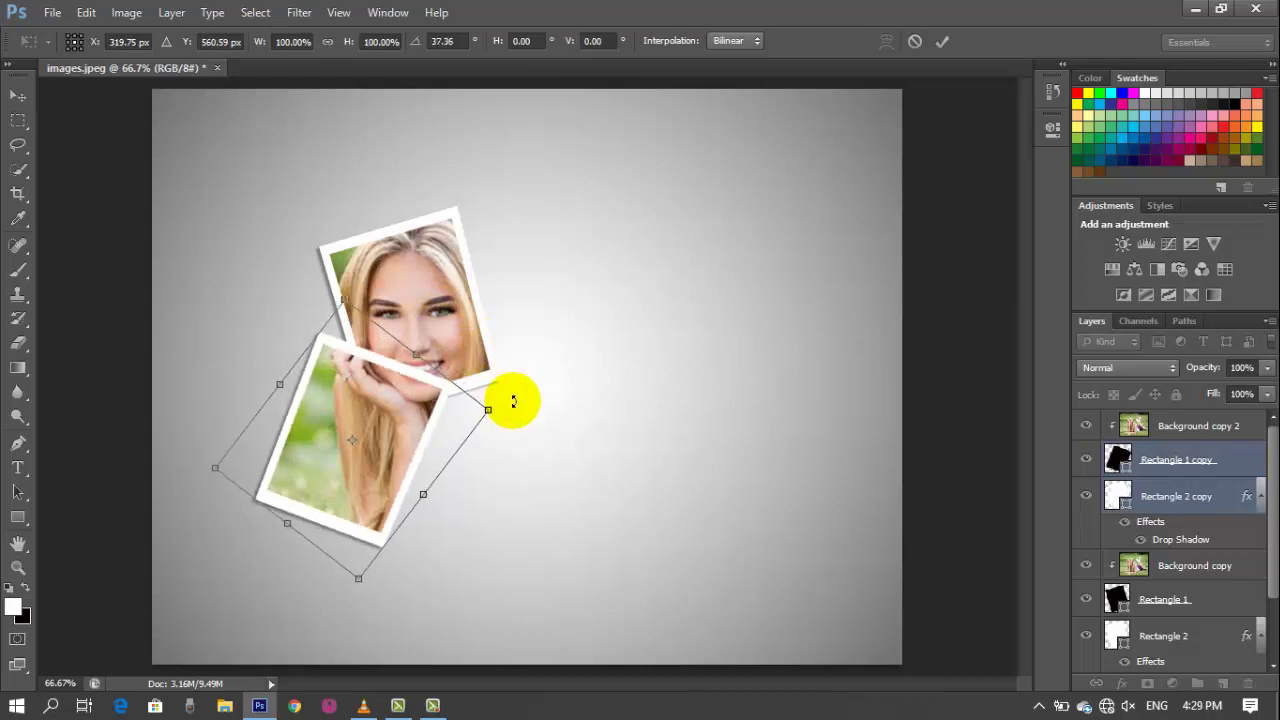
pyautogui.moveTo(384, 416)
pyautogui.mouseDown()
pyautogui.moveTo(411, 395)
pyautogui.moveTo(396, 403)
pyautogui.moveTo(416, 413)
pyautogui.moveTo(384, 405)
pyautogui.mouseUp()
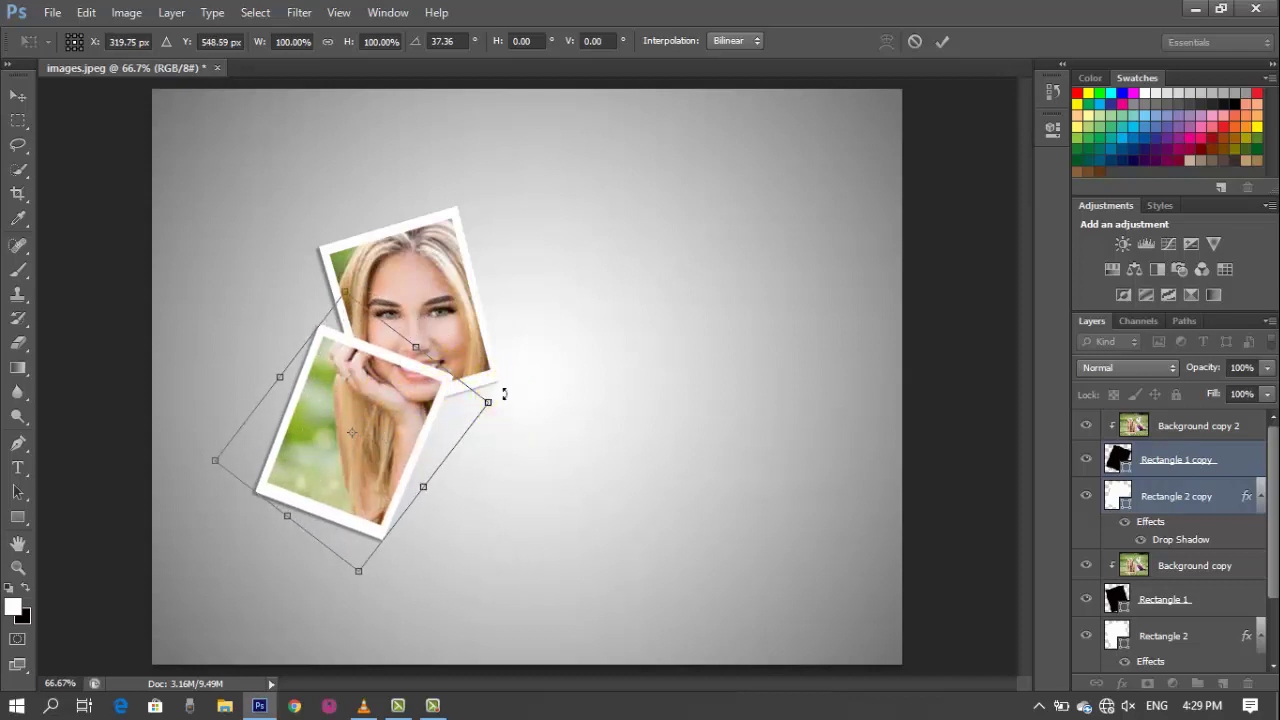
pyautogui.moveTo(503, 396); pyautogui.dragTo(363, 270)
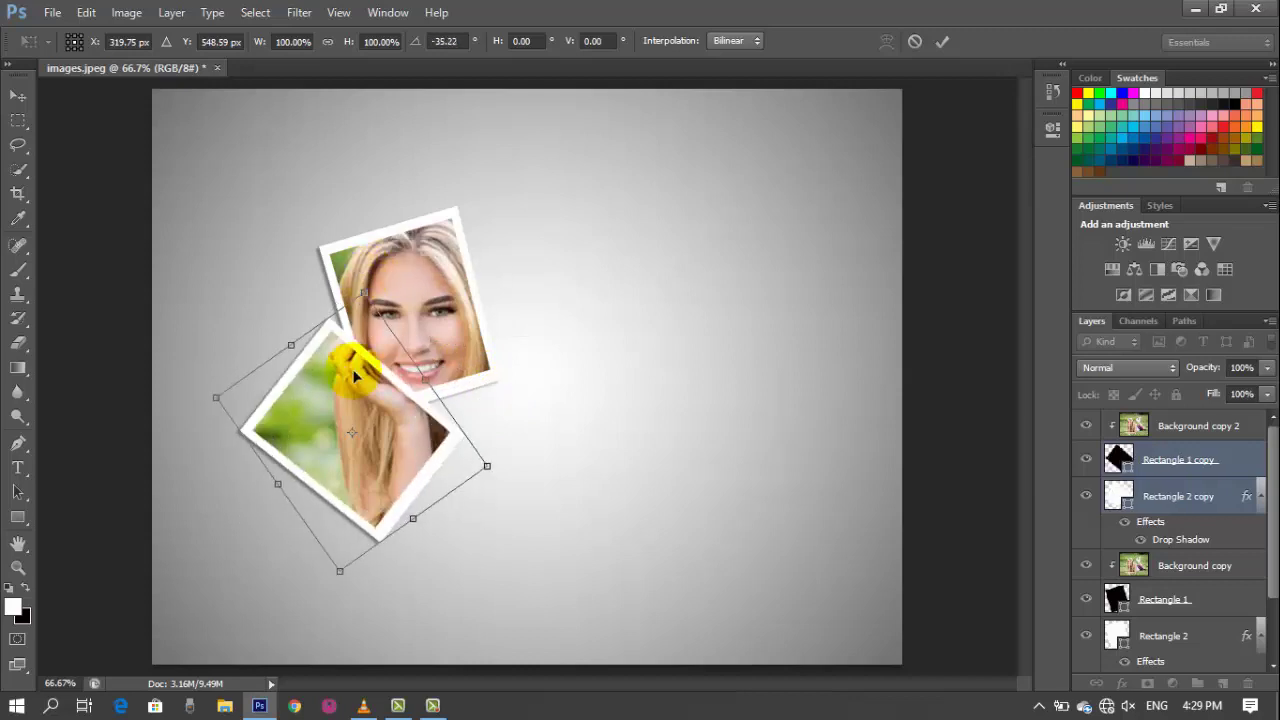
pyautogui.moveTo(346, 403); pyautogui.dragTo(346, 398)
pyautogui.press('ctrl')
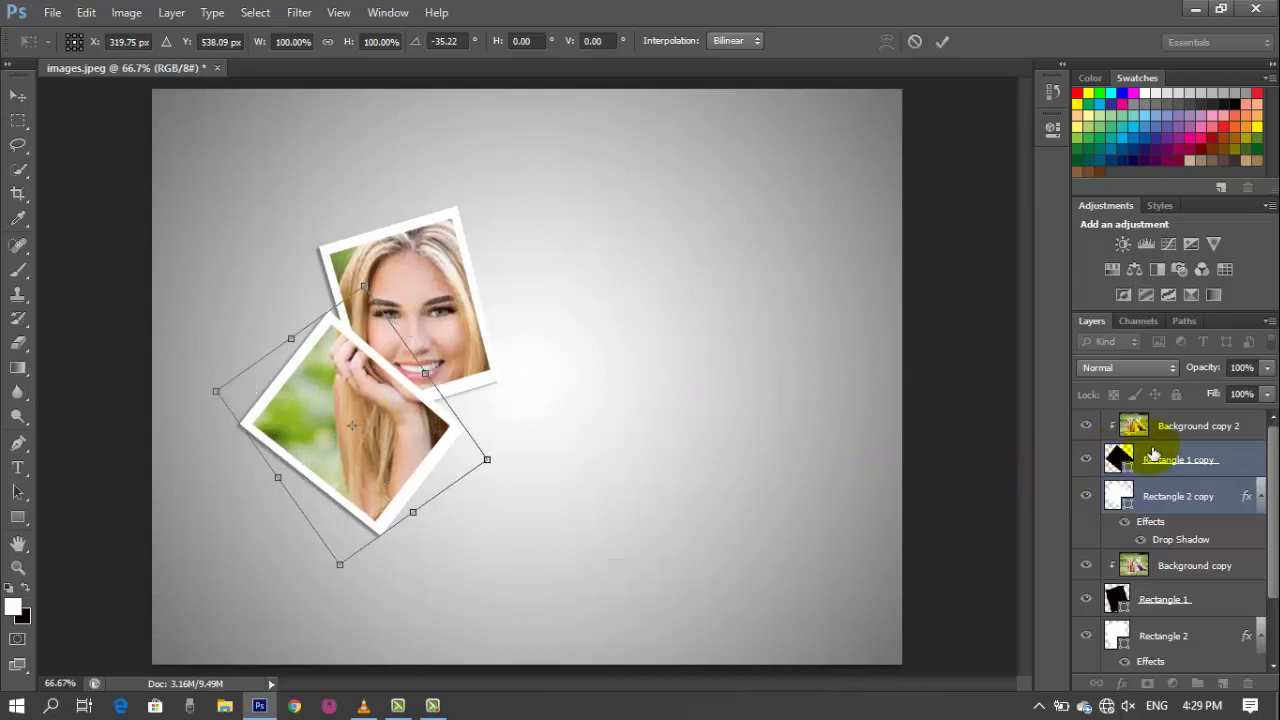
pyautogui.click(940, 45)
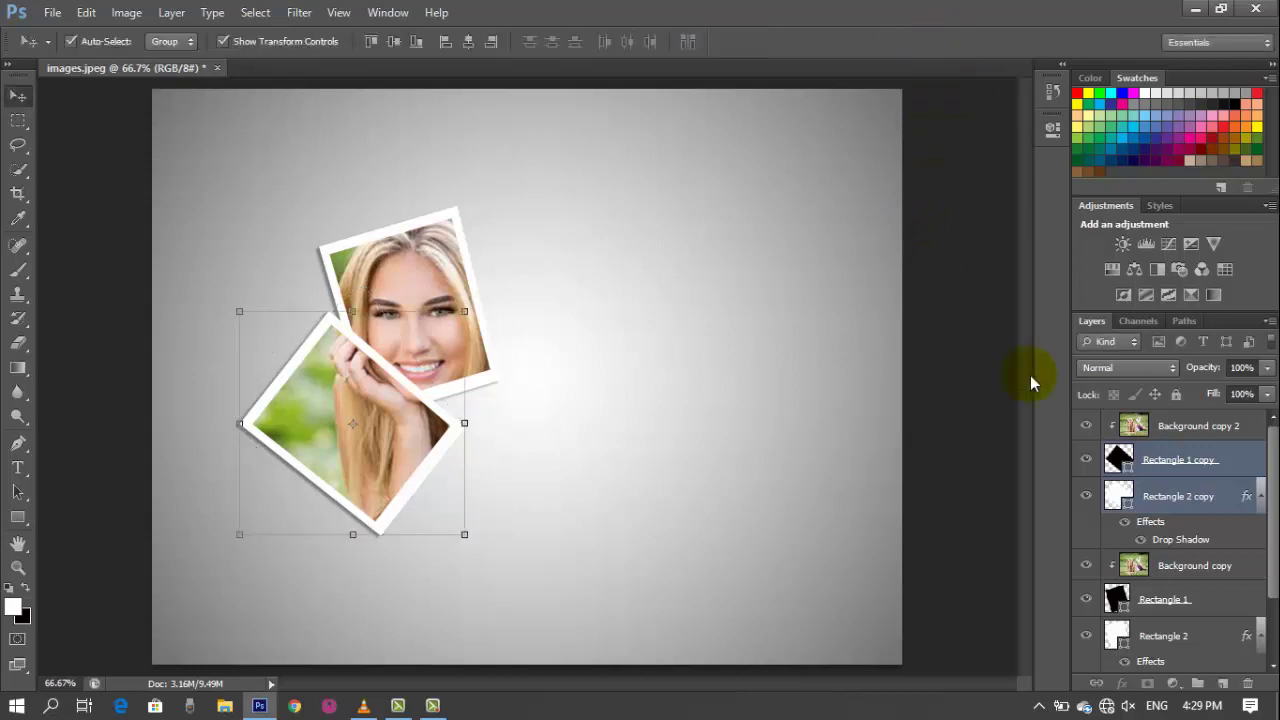
# Step: Duplicate the second frame's layers, Background copy 2, Rectangle 1 copy and Rectangle 2 copy, within images.jpeg
pyautogui.keyDown('shift'); pyautogui.click(1215, 432); pyautogui.keyUp('shift')
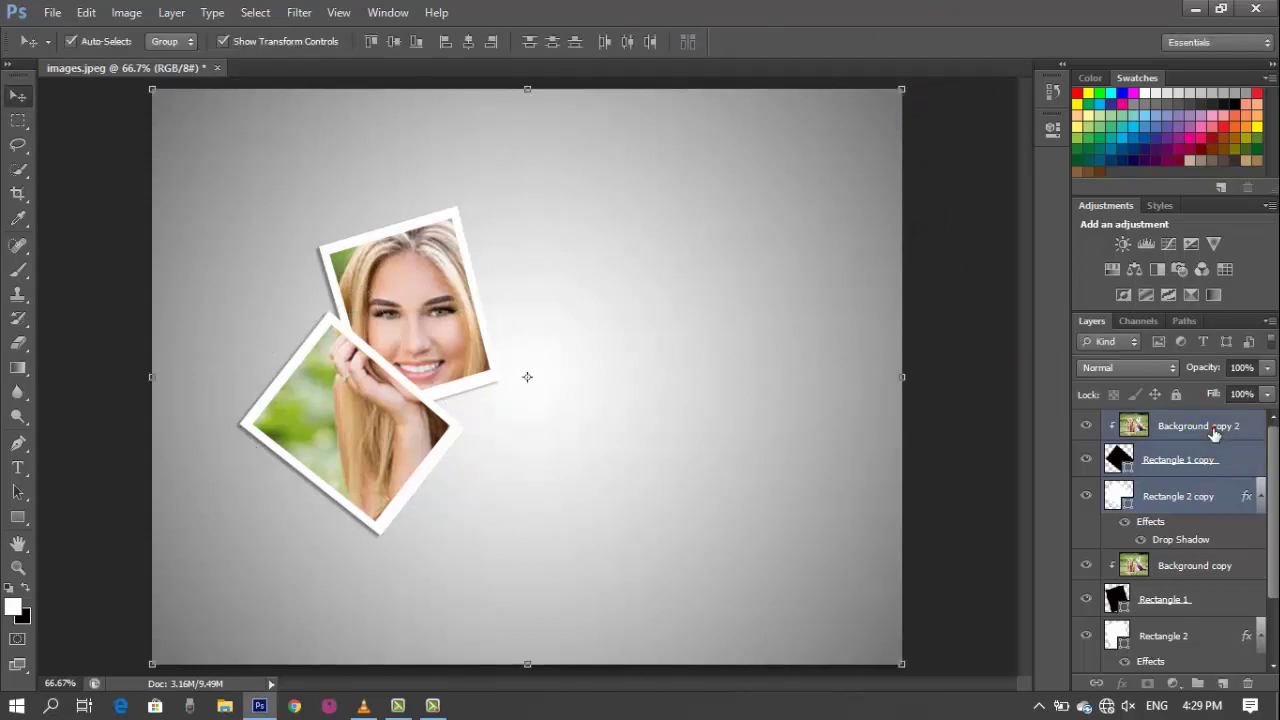
pyautogui.rightClick(1194, 424)
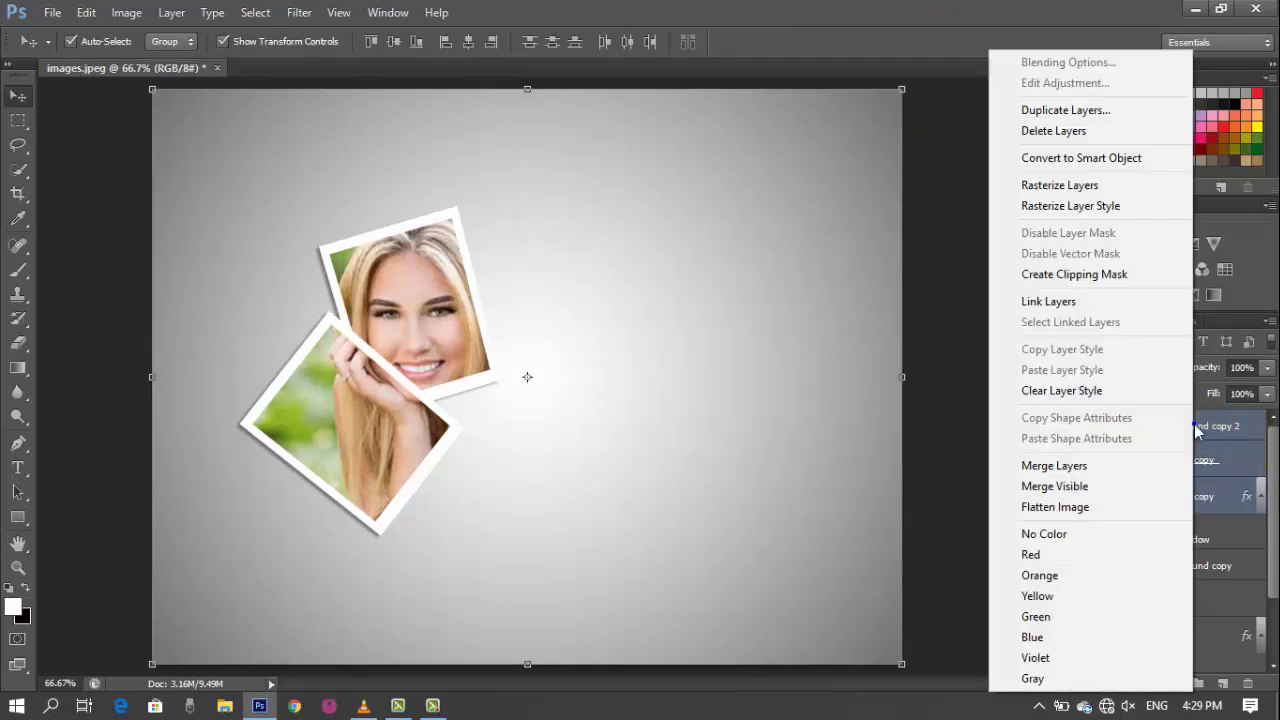
pyautogui.click(1044, 110)
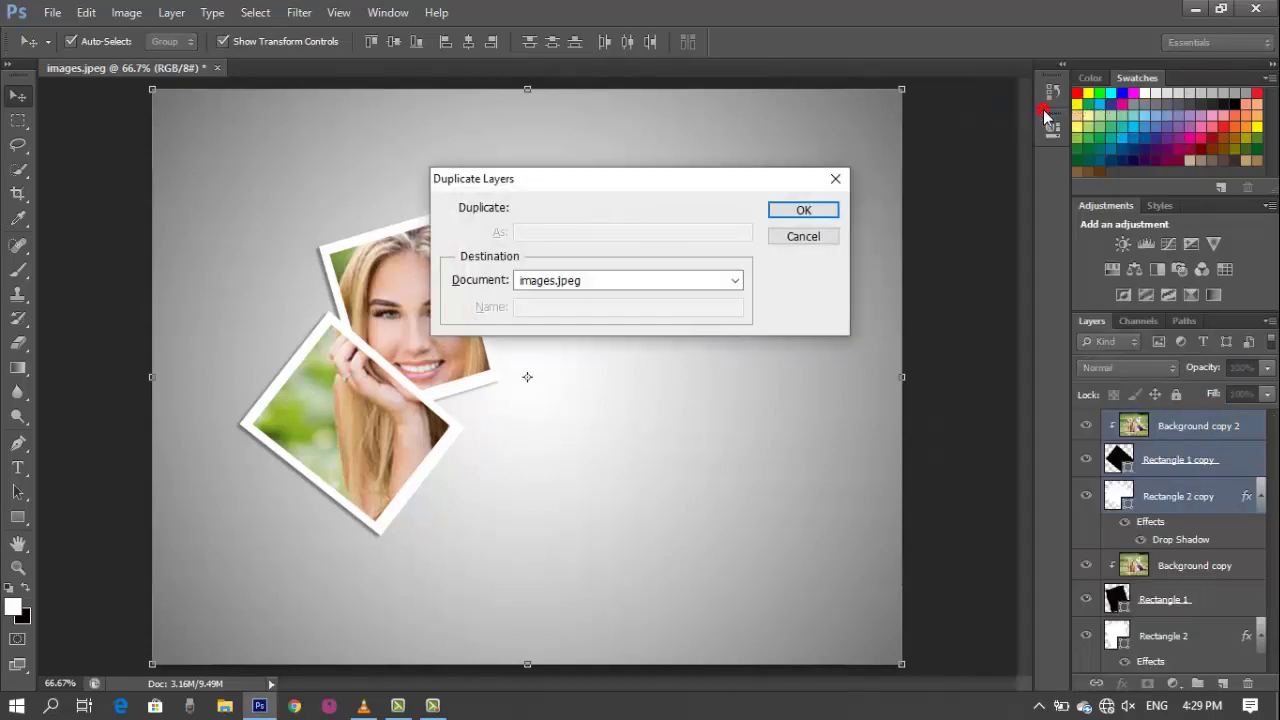
pyautogui.click(804, 212)
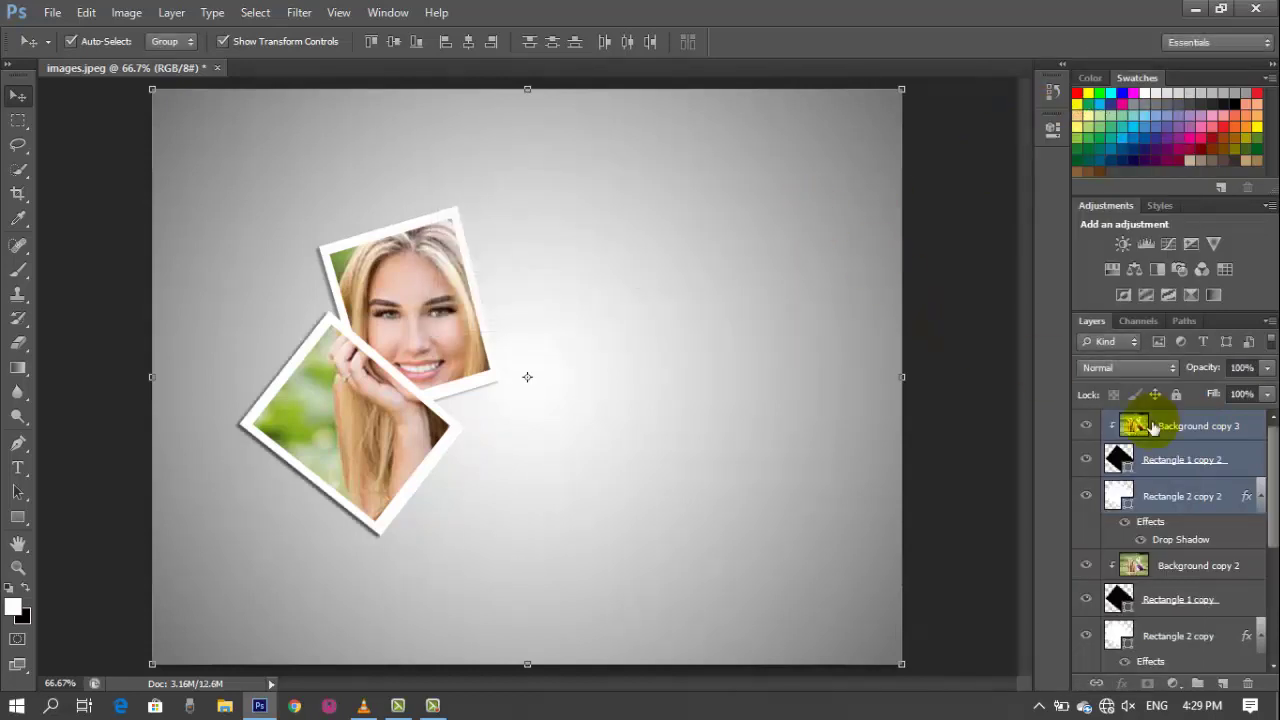
# Step: Move Rectangle 1 copy 2 and Rectangle 2 copy 2 over the hair below and right of the face, and rotate them about 33°
pyautogui.keyDown('ctrl'); pyautogui.click(1205, 430); pyautogui.keyUp('ctrl')
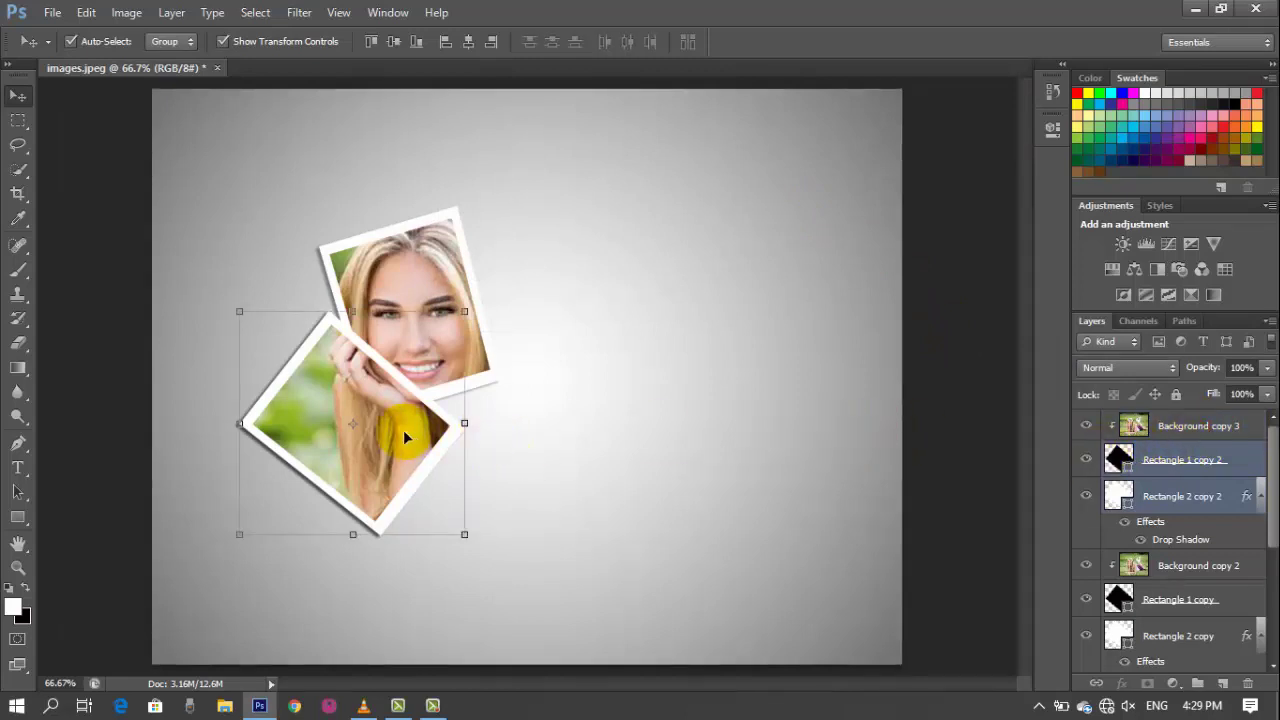
pyautogui.moveTo(405, 437); pyautogui.dragTo(611, 527)
pyautogui.click(590, 481)
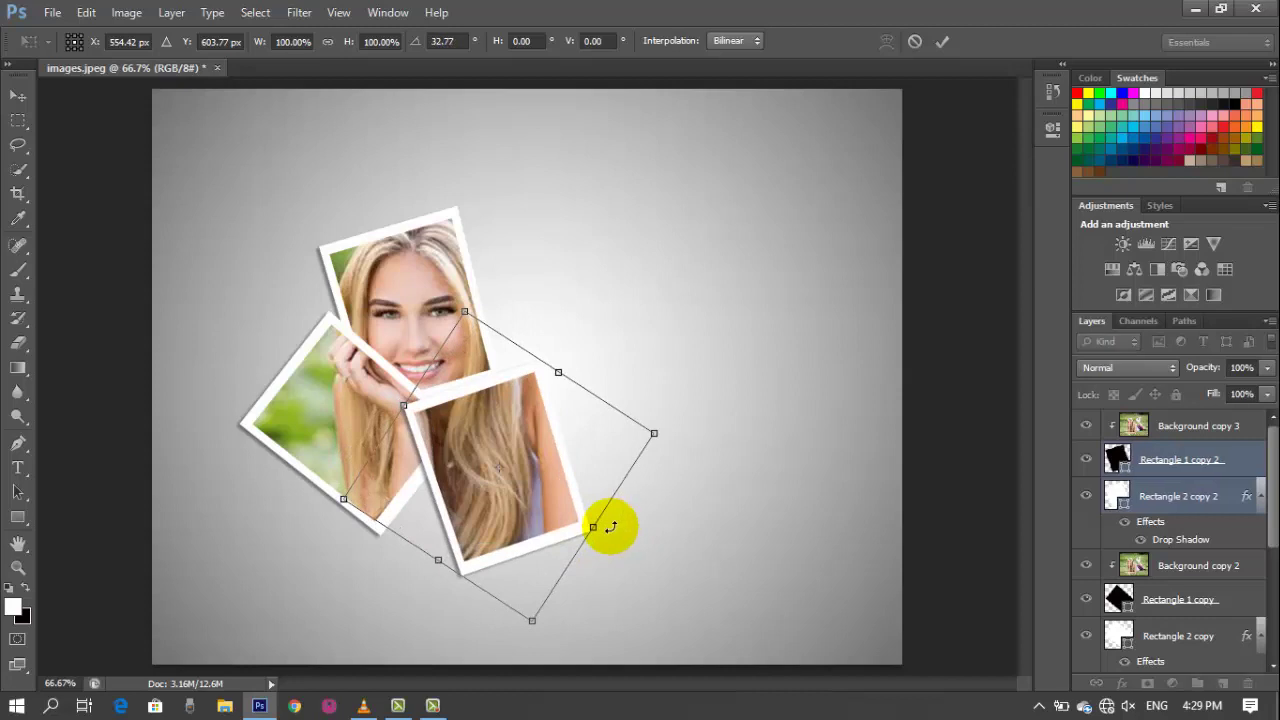
pyautogui.moveTo(529, 497); pyautogui.dragTo(517, 487)
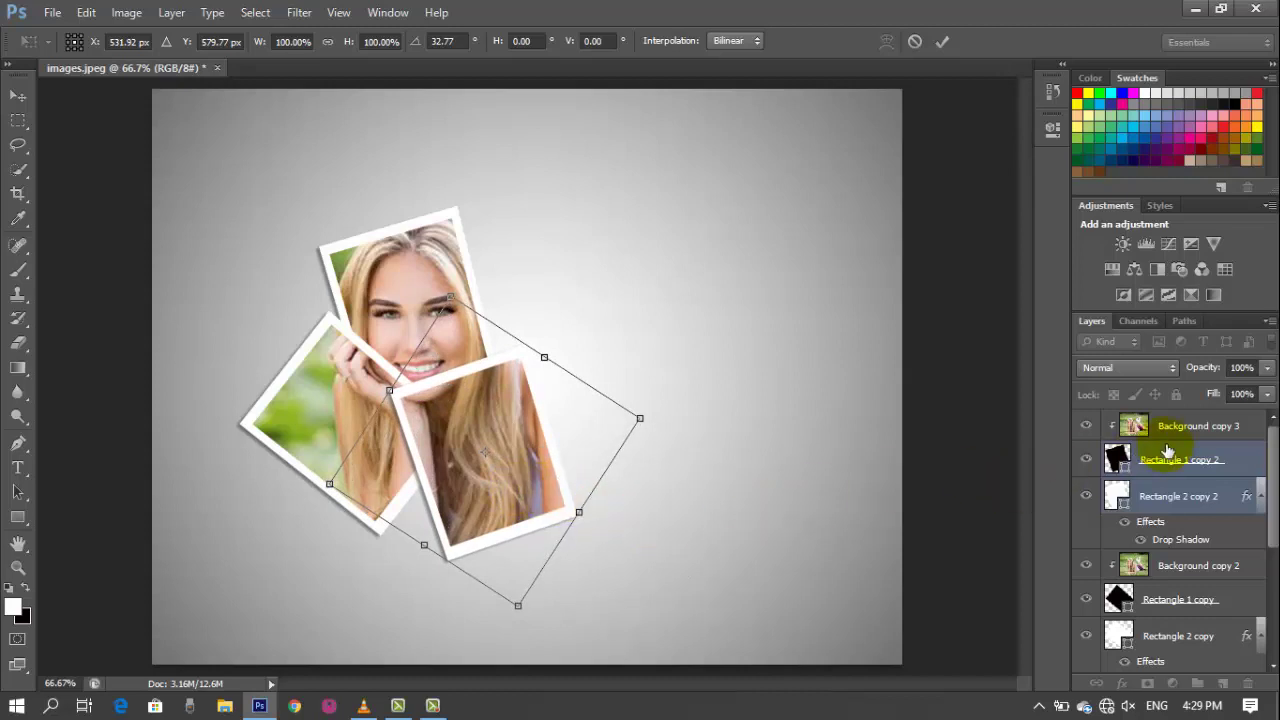
pyautogui.click(942, 47)
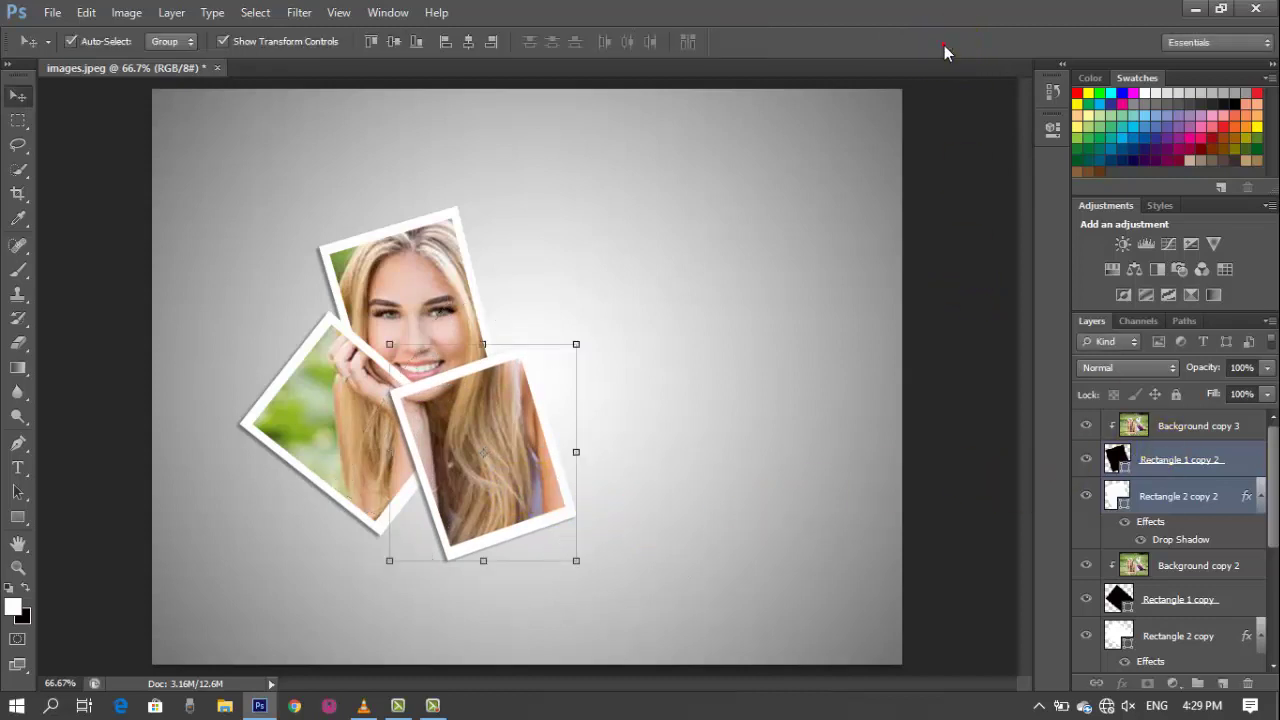
# Step: Duplicate the third frame's layers, Background copy 3, Rectangle 1 copy 2 and Rectangle 2 copy 2, within images.jpeg
pyautogui.click(1261, 431)
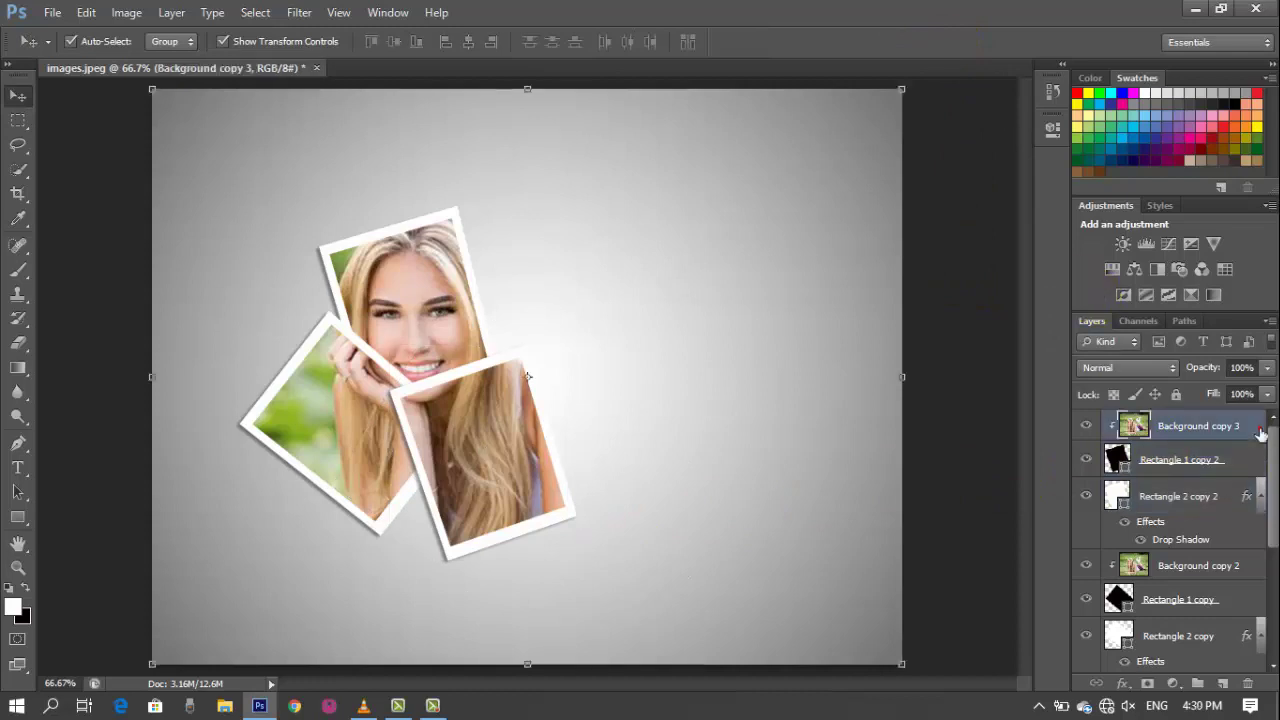
pyautogui.keyDown('shift'); pyautogui.click(1223, 470); pyautogui.keyUp('shift')
pyautogui.keyDown('shift'); pyautogui.click(1216, 497); pyautogui.keyUp('shift')
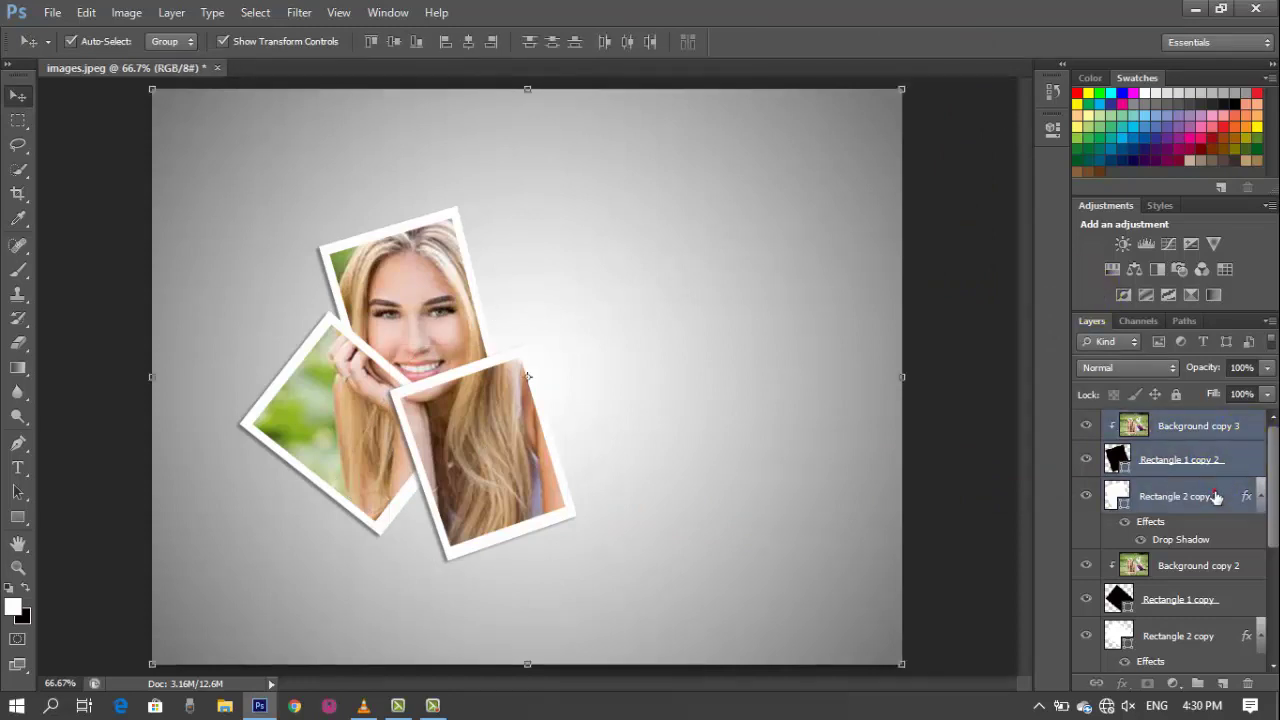
pyautogui.rightClick(1216, 497)
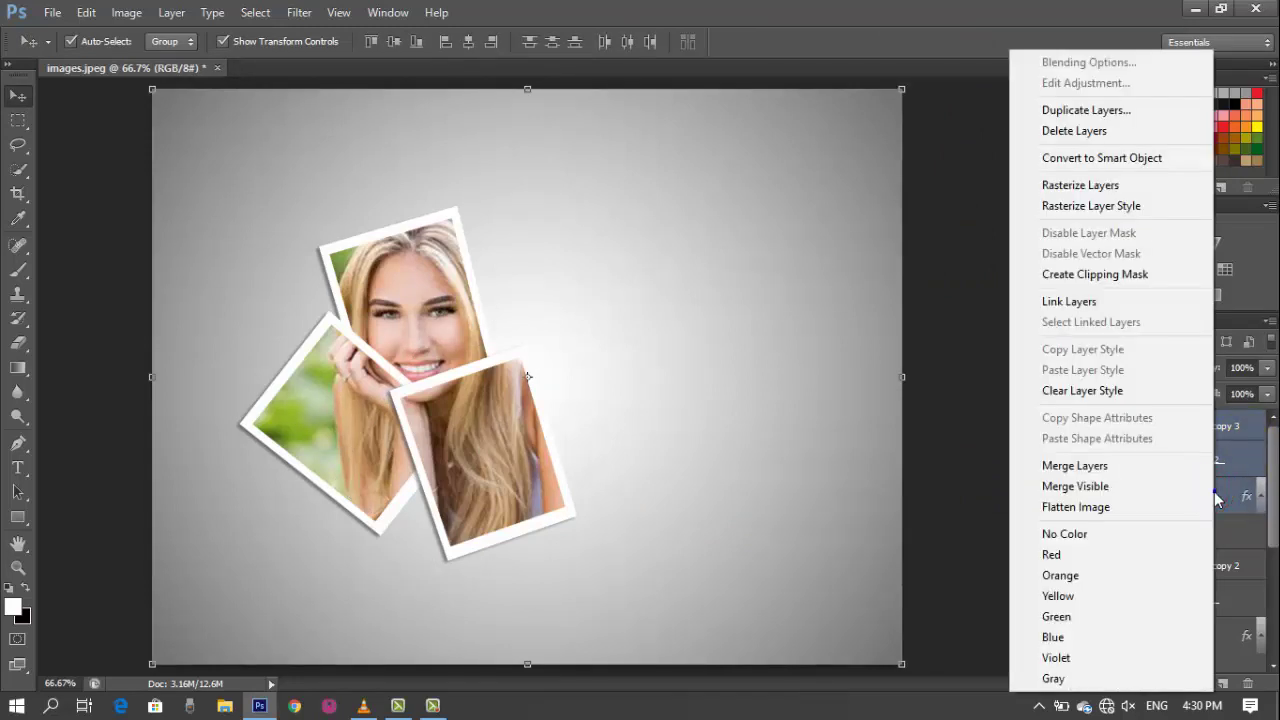
pyautogui.click(1098, 112)
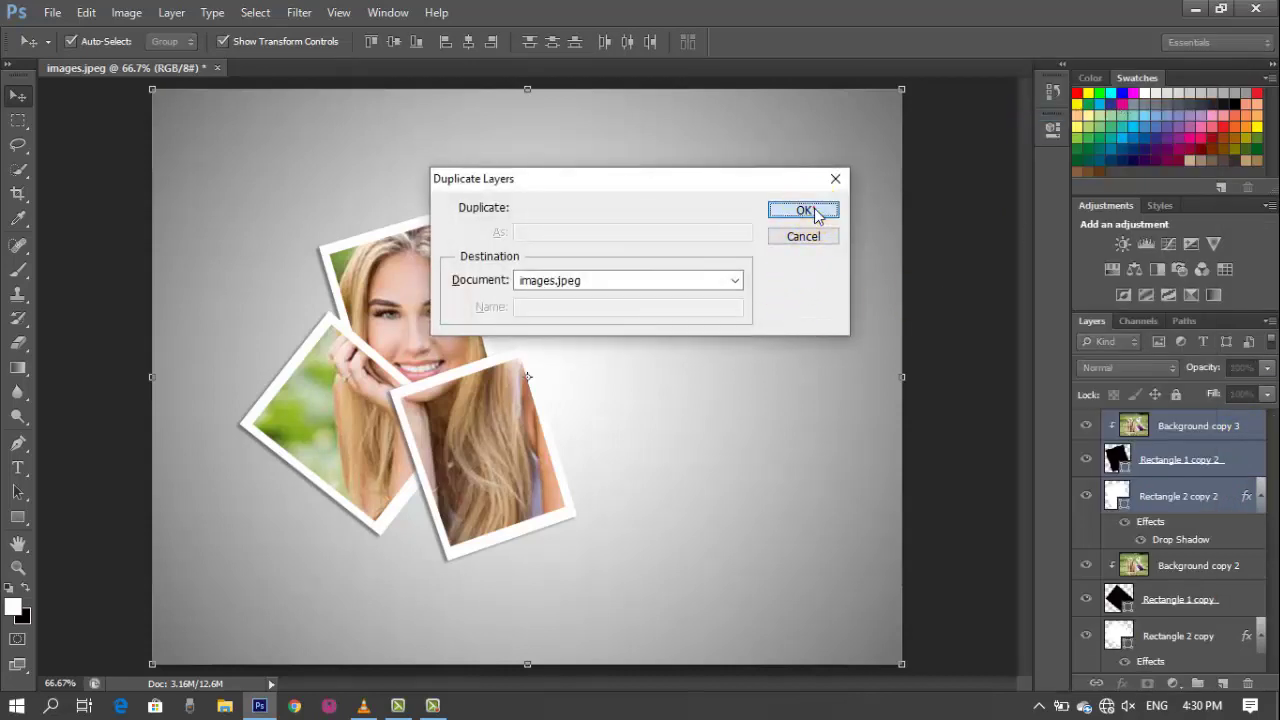
pyautogui.click(812, 210)
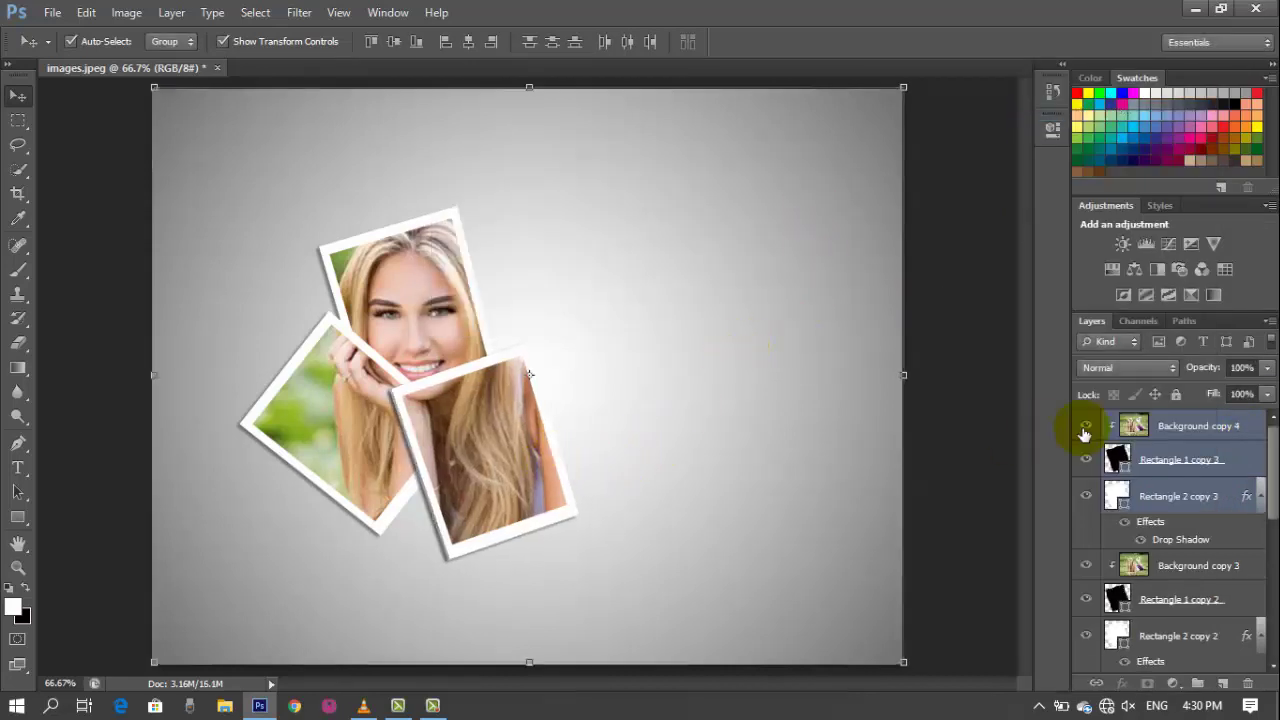
# Step: Move Rectangle 1 copy 3 and Rectangle 2 copy 3 over the shoulder beside the face, and rotate them about -59°
pyautogui.keyDown('ctrl'); pyautogui.click(1200, 428); pyautogui.keyUp('ctrl')
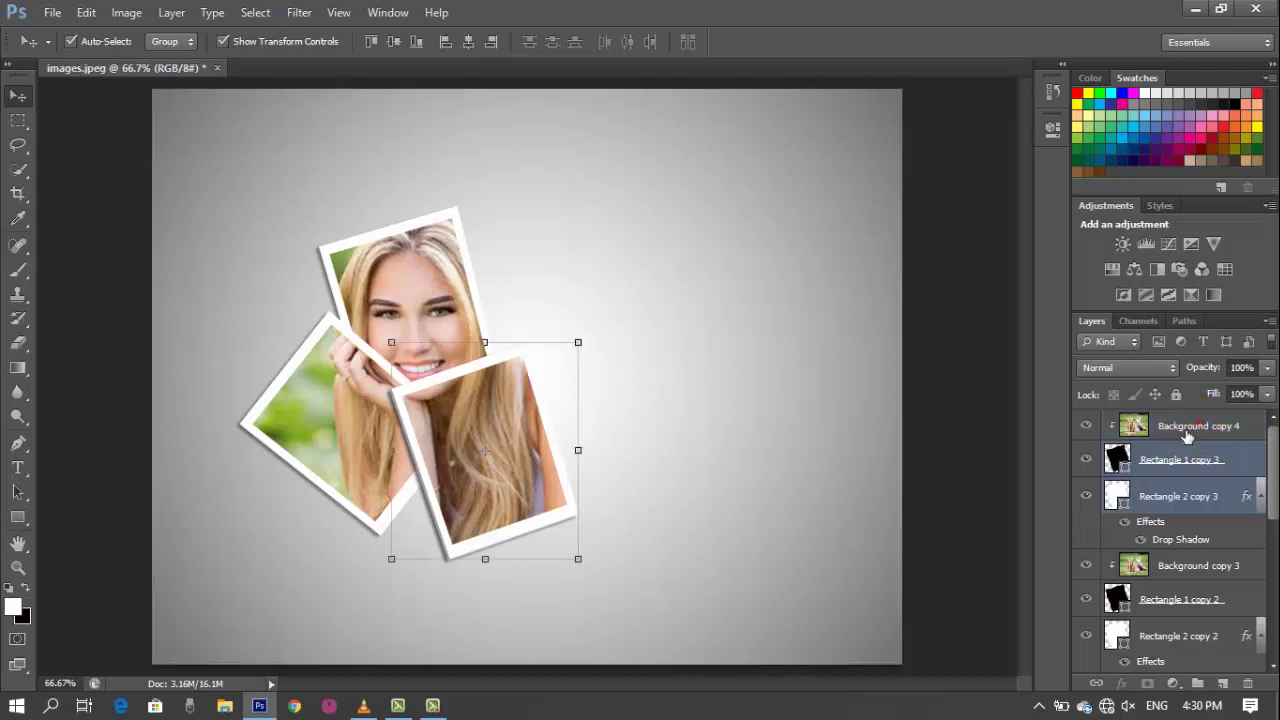
pyautogui.moveTo(502, 459); pyautogui.dragTo(569, 334)
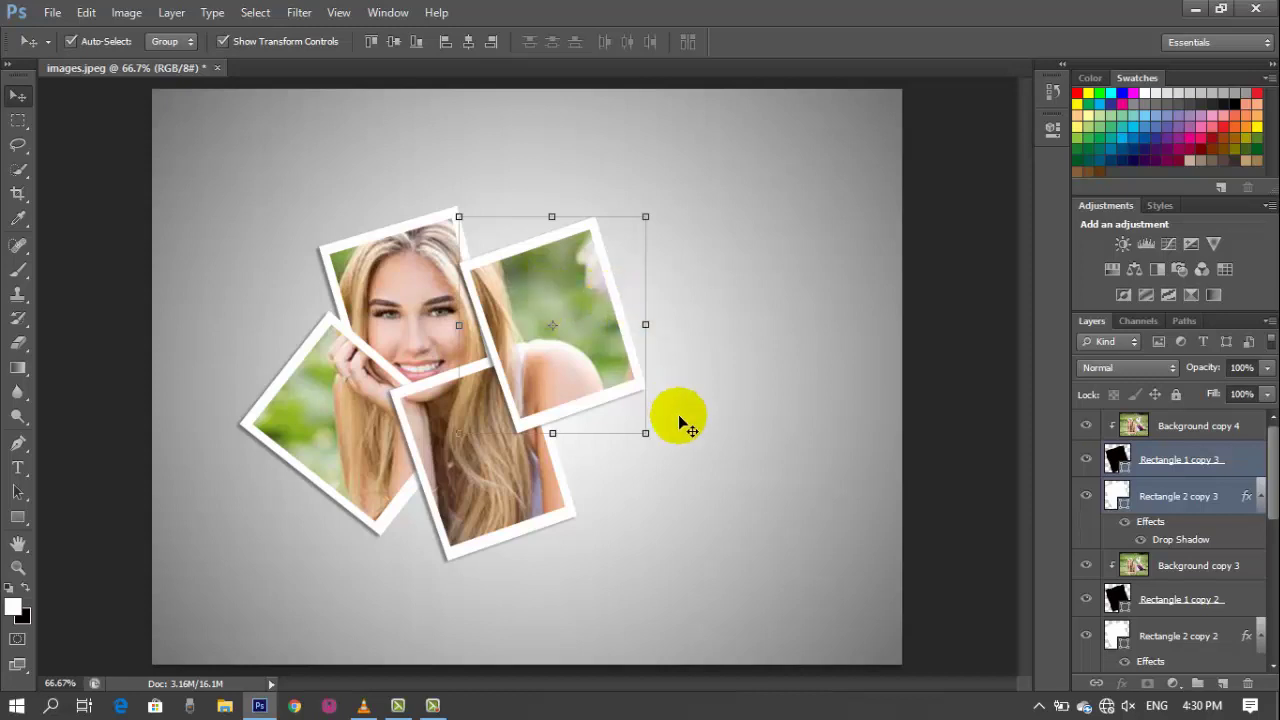
pyautogui.moveTo(660, 388); pyautogui.dragTo(695, 249)
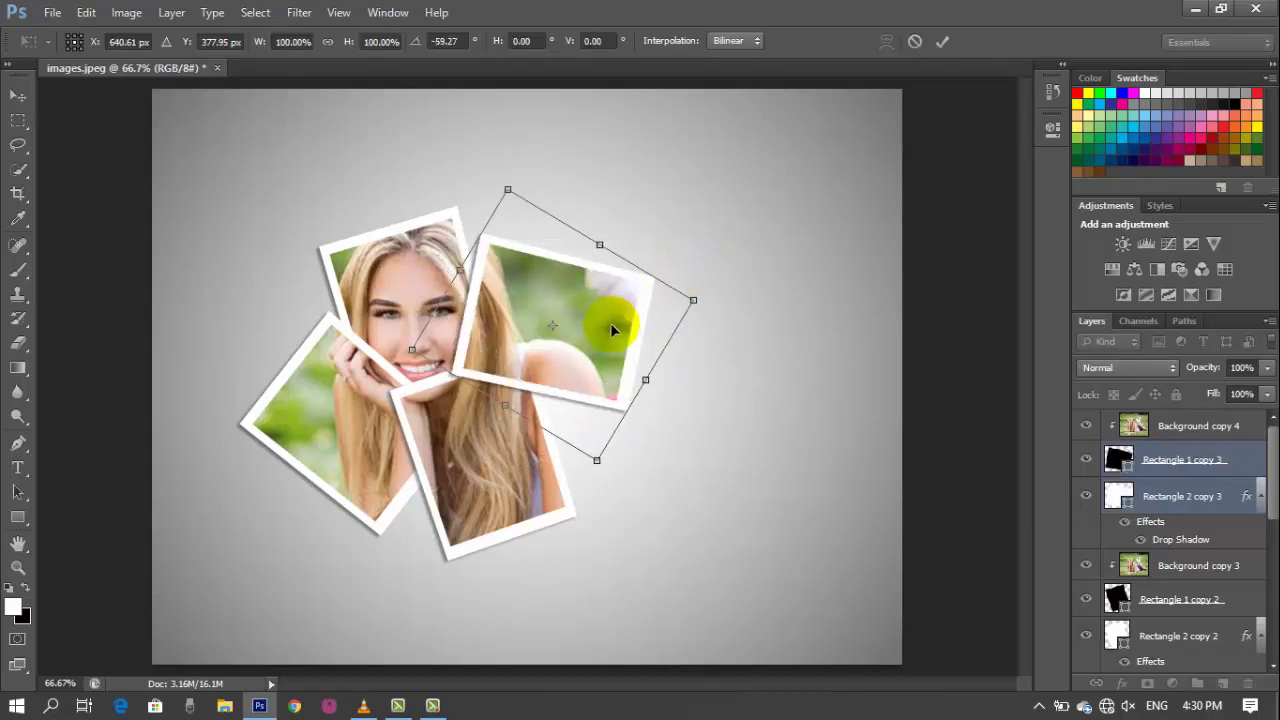
pyautogui.moveTo(600, 343); pyautogui.dragTo(598, 392)
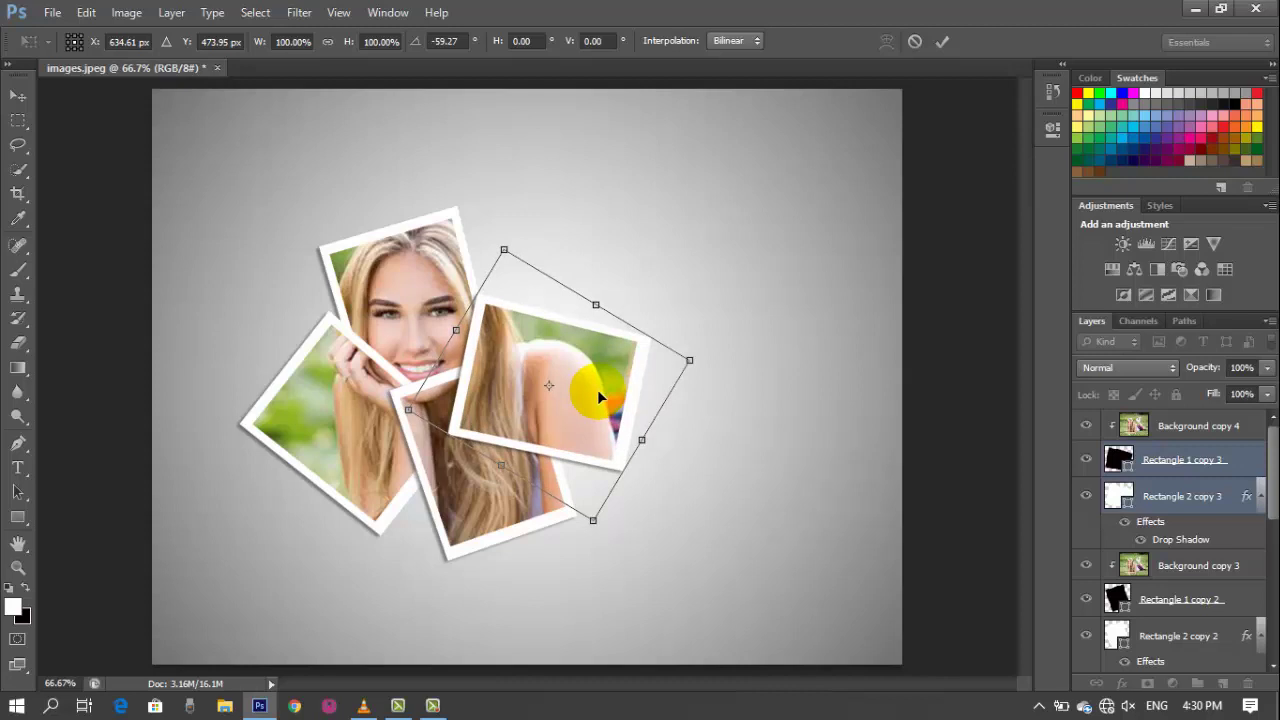
pyautogui.click(942, 41)
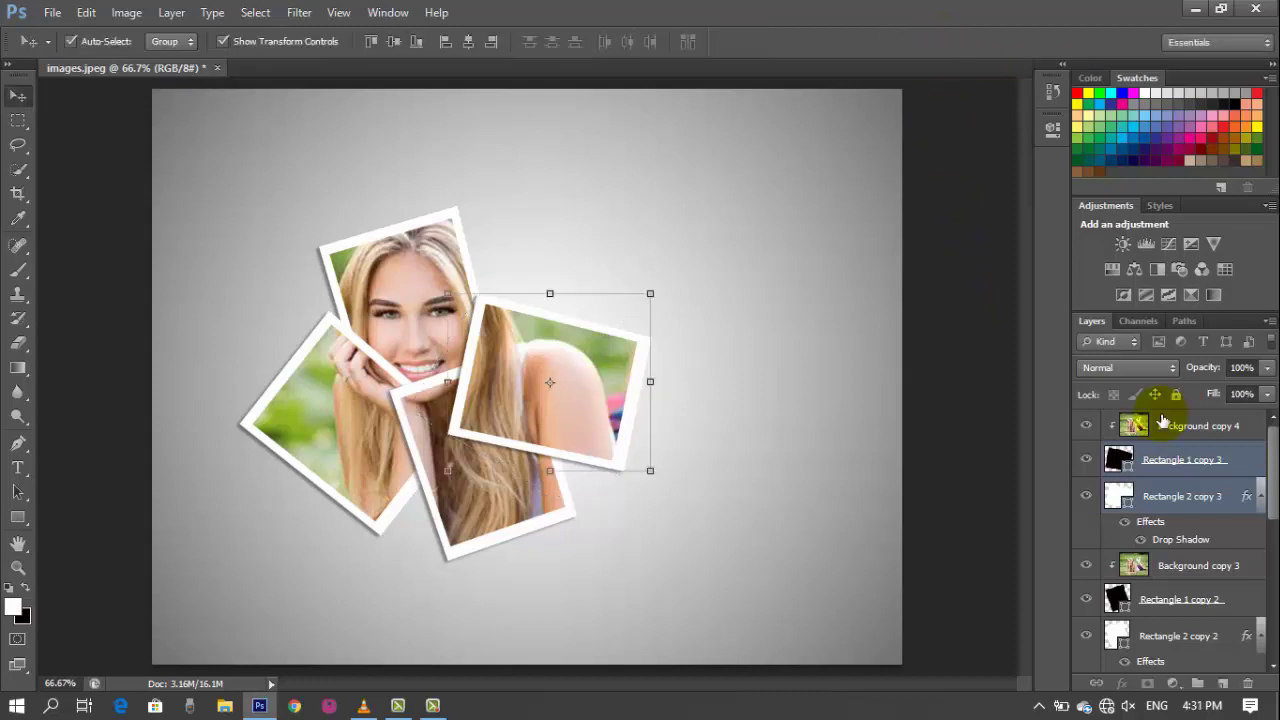
# Step: Duplicate the shoulder frame's layers, Background copy 4, Rectangle 1 copy 3 and Rectangle 2 copy 3, within images.jpeg
pyautogui.keyDown('shift'); pyautogui.click(1200, 428); pyautogui.keyUp('shift')
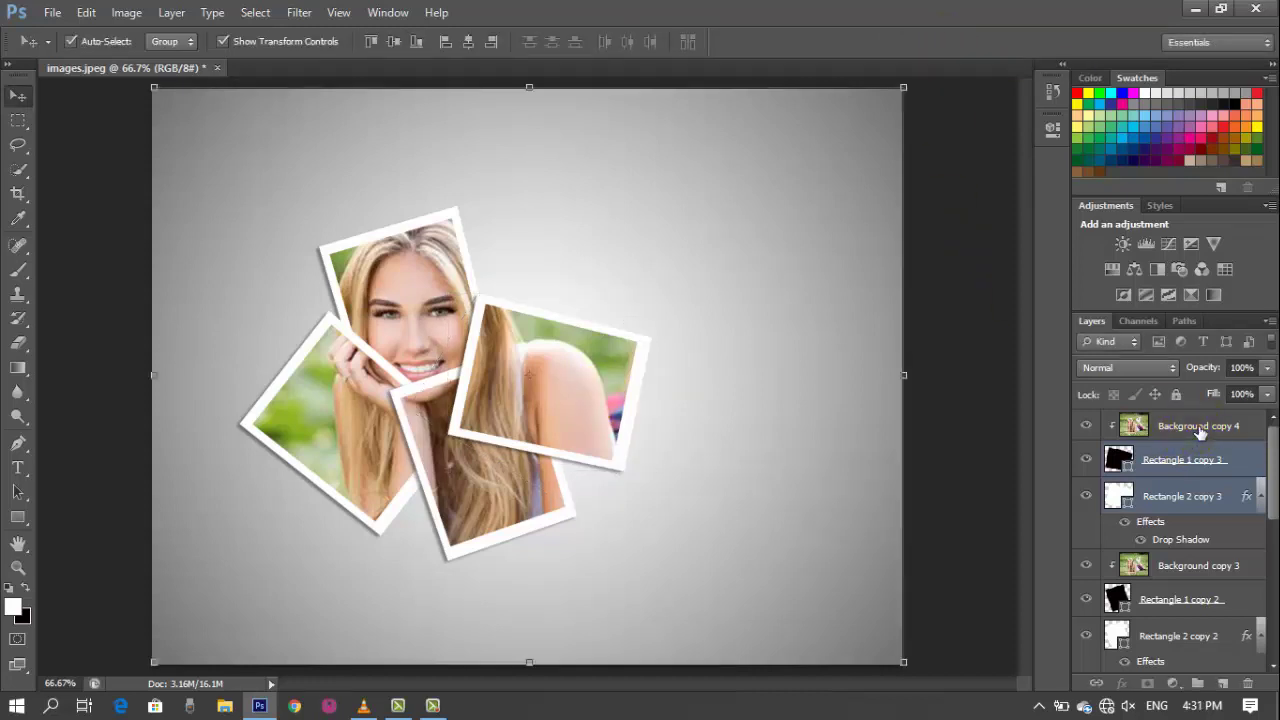
pyautogui.rightClick(1200, 428)
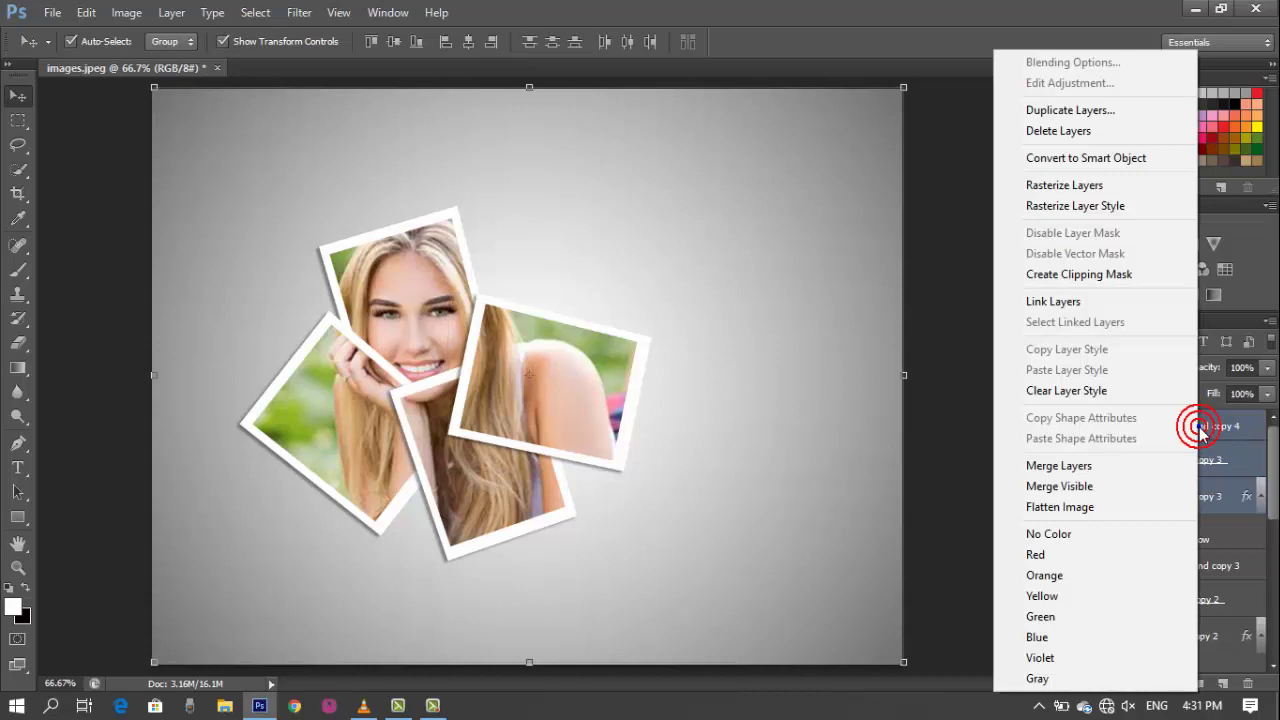
pyautogui.click(1085, 110)
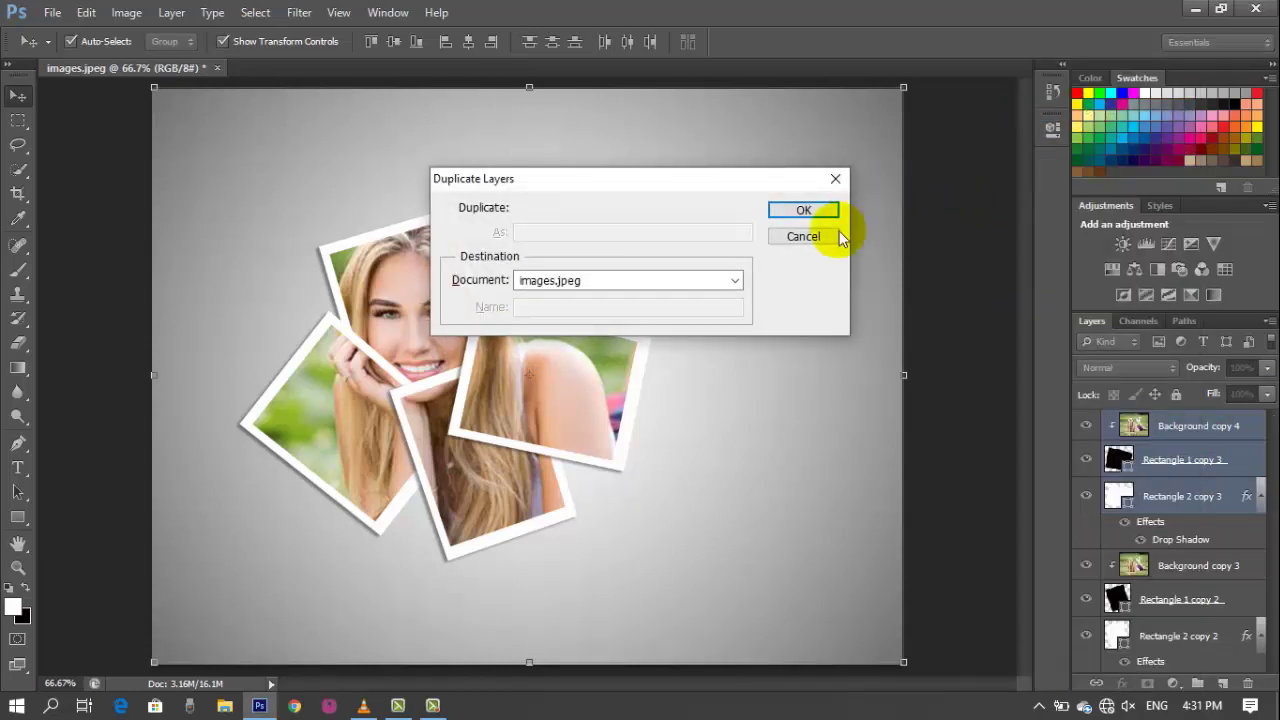
pyautogui.click(805, 210)
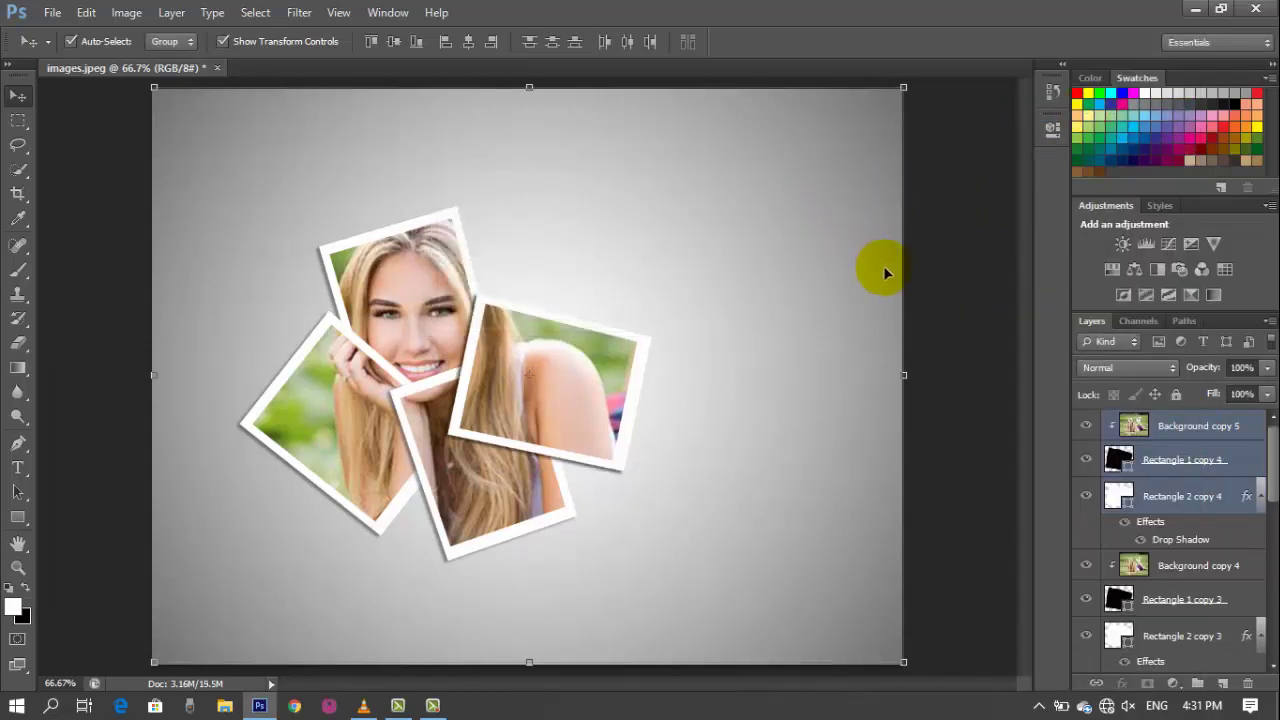
# Step: Move Rectangle 1 copy 4 and Rectangle 2 copy 4 over the raised feet, and rotate them about 81°
pyautogui.keyDown('ctrl'); pyautogui.click(1197, 436); pyautogui.keyUp('ctrl')
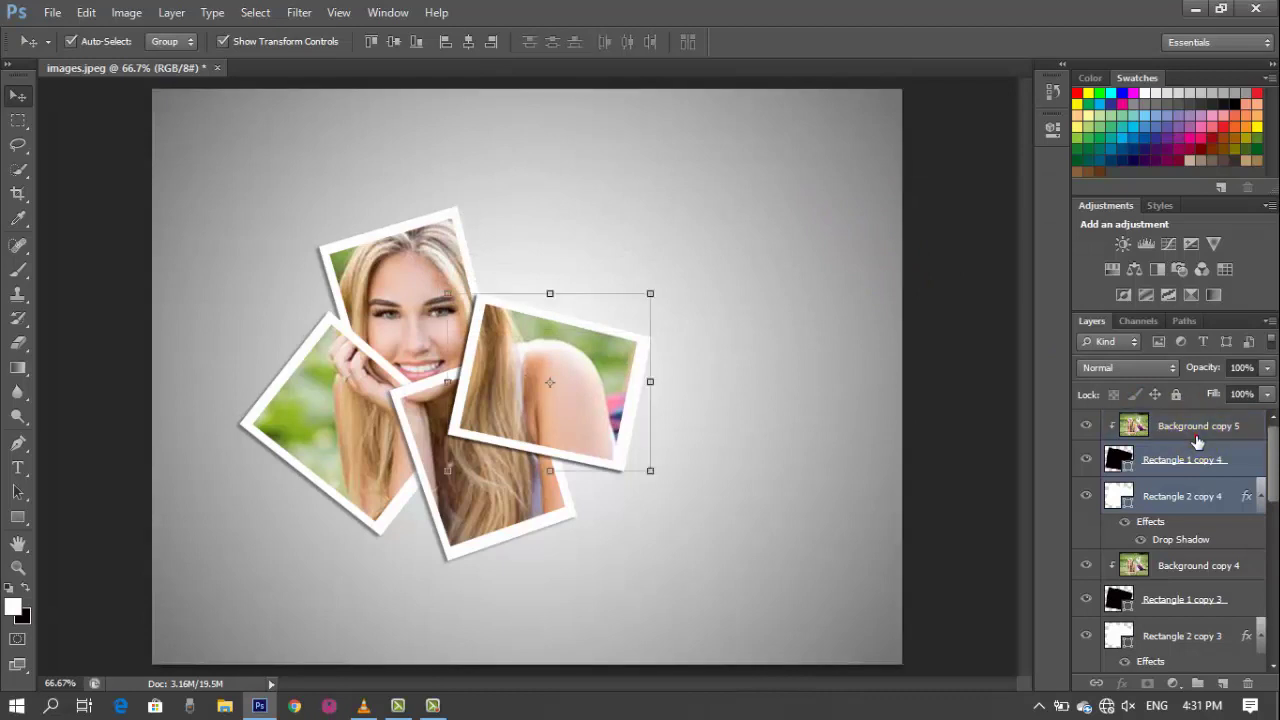
pyautogui.click(1060, 503)
pyautogui.moveTo(585, 380); pyautogui.dragTo(736, 336)
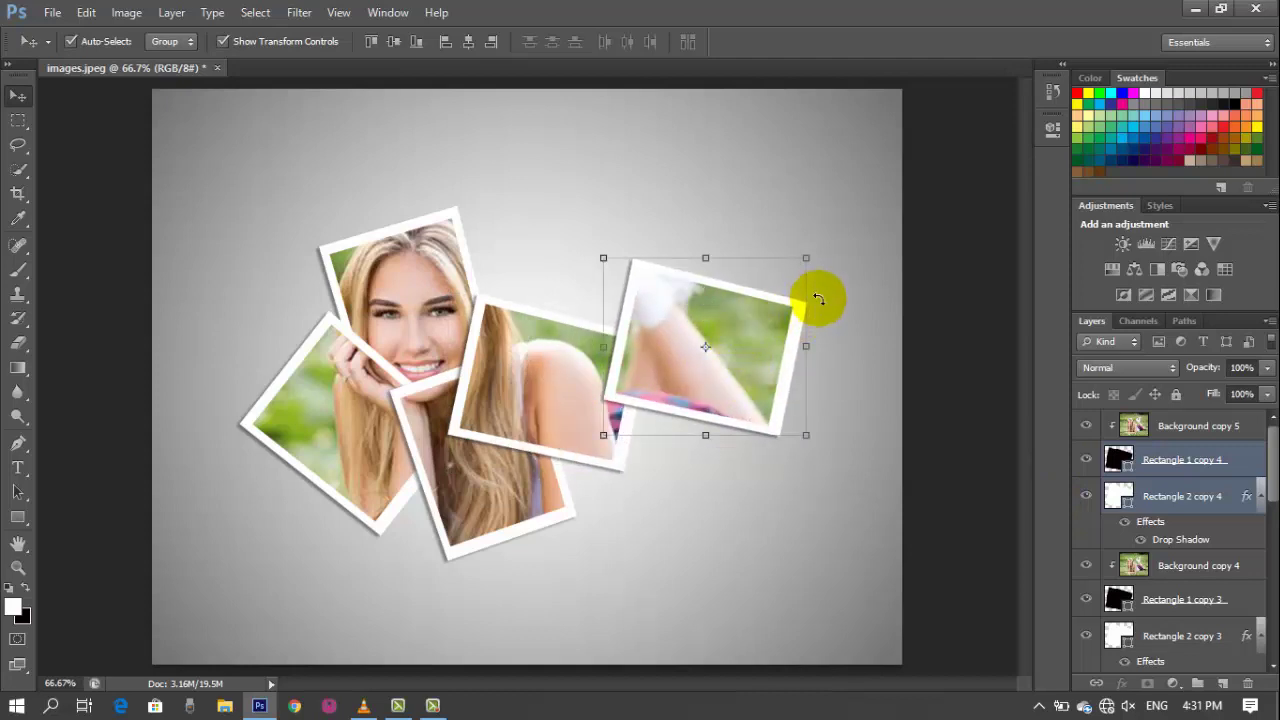
pyautogui.moveTo(818, 297); pyautogui.dragTo(756, 428)
pyautogui.moveTo(697, 375); pyautogui.dragTo(642, 265)
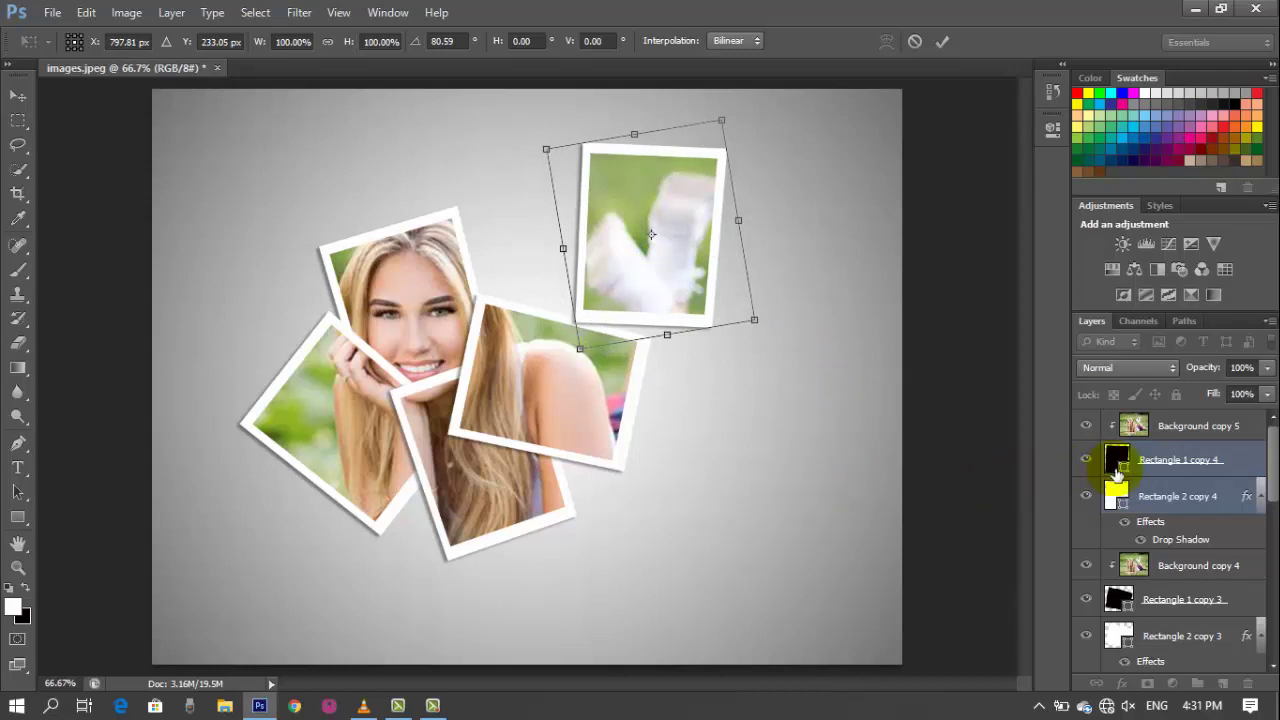
pyautogui.click(945, 43)
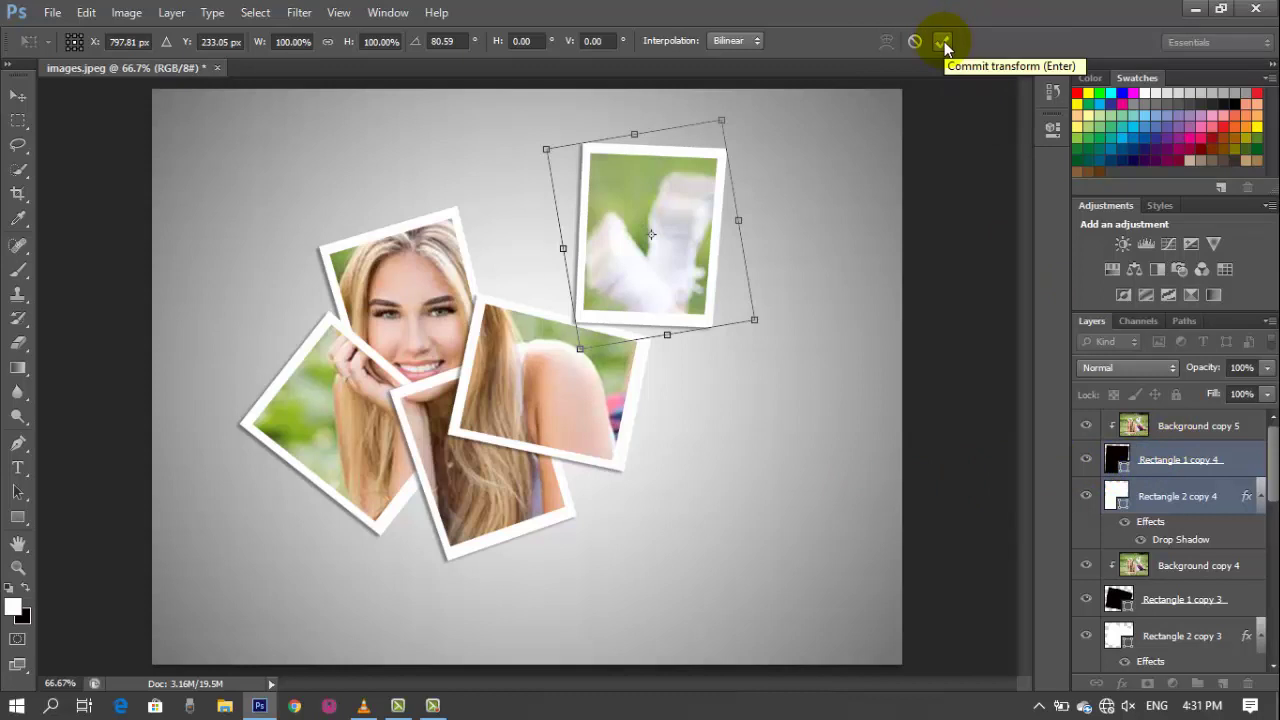
pyautogui.click(945, 43)
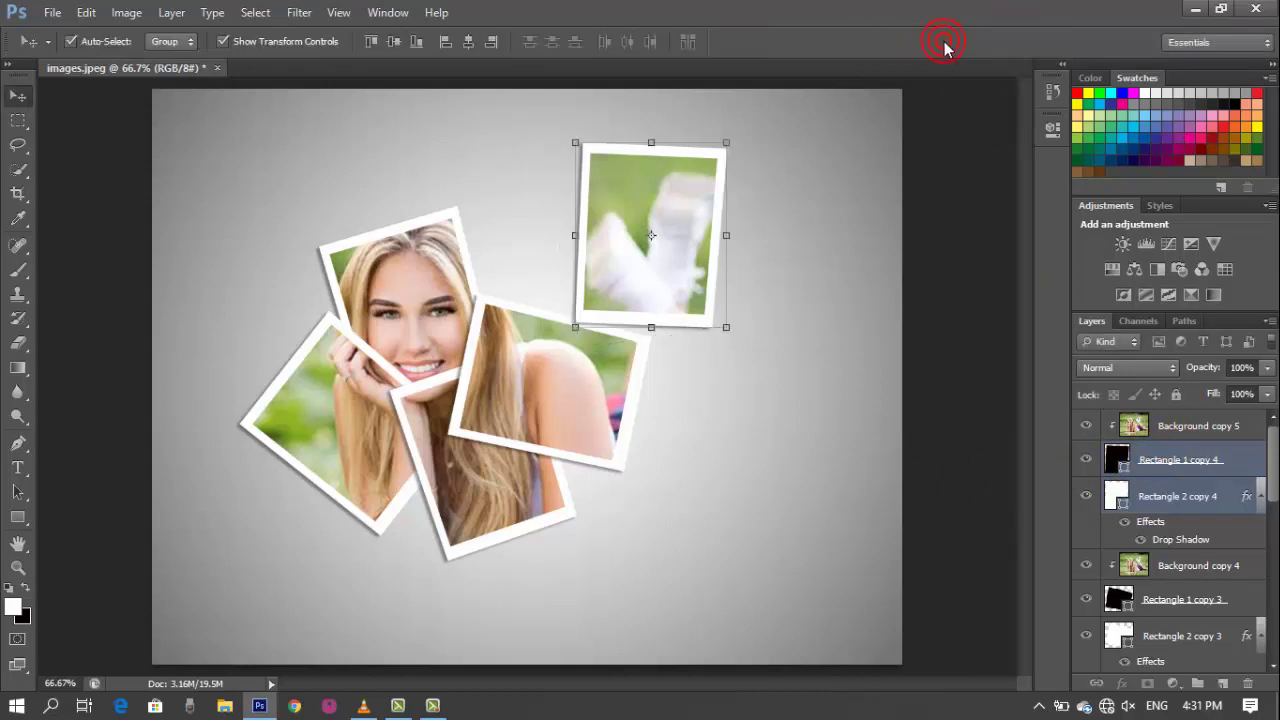
# Step: Duplicate the feet frame's three layers within images.jpeg and move only the duplicated rectangles down over the legs and plaid fabric
pyautogui.keyDown('ctrl'); pyautogui.click(1199, 432); pyautogui.keyUp('ctrl')
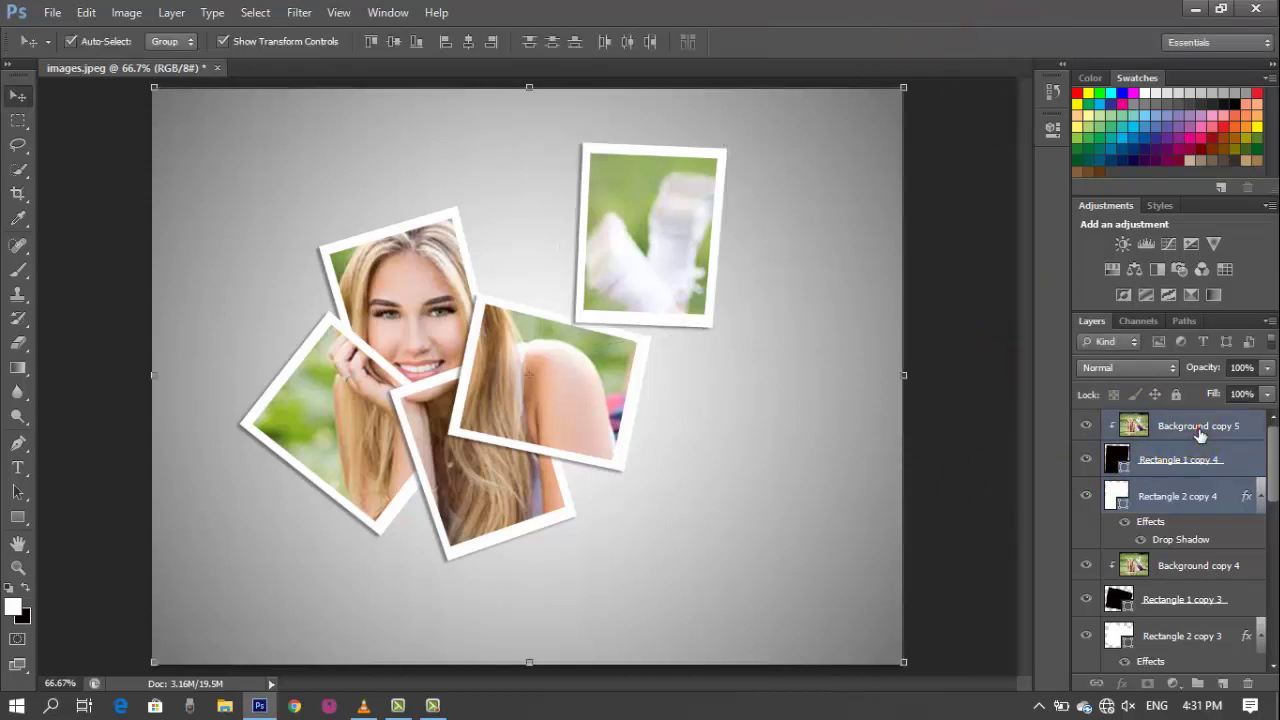
pyautogui.rightClick(1199, 432)
pyautogui.click(1045, 110)
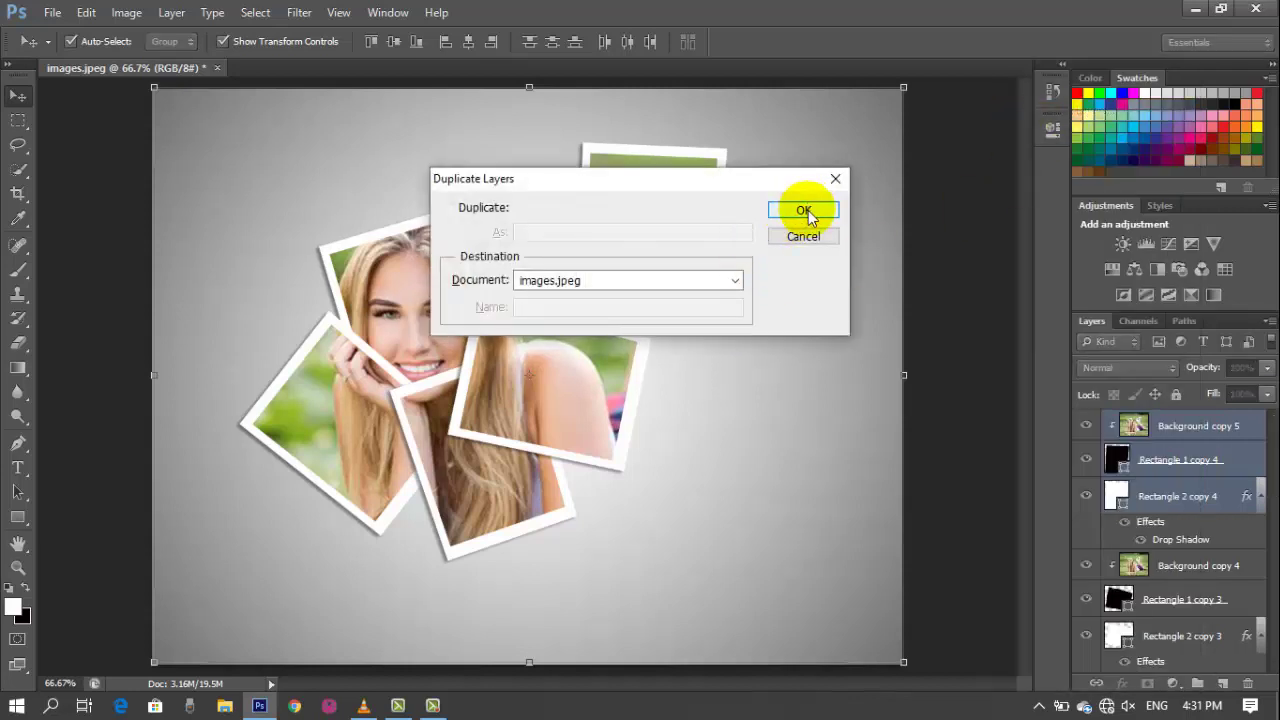
pyautogui.click(808, 210)
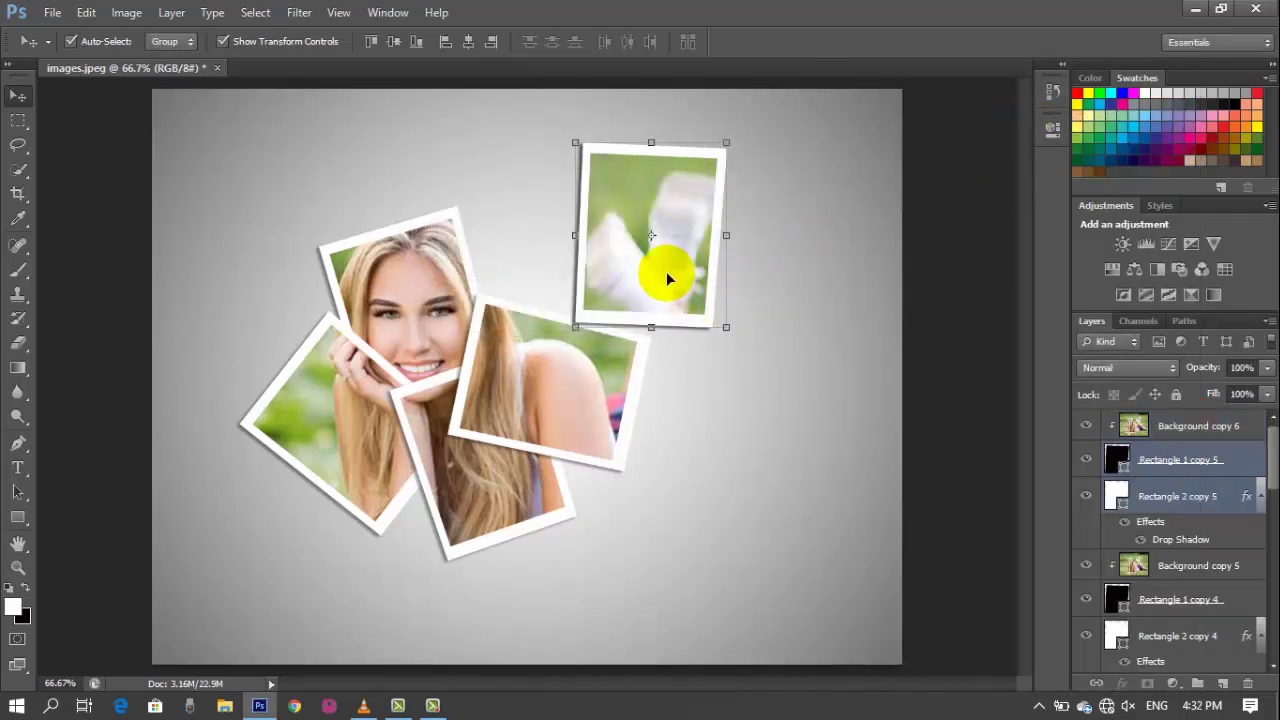
pyautogui.moveTo(666, 277); pyautogui.dragTo(687, 408)
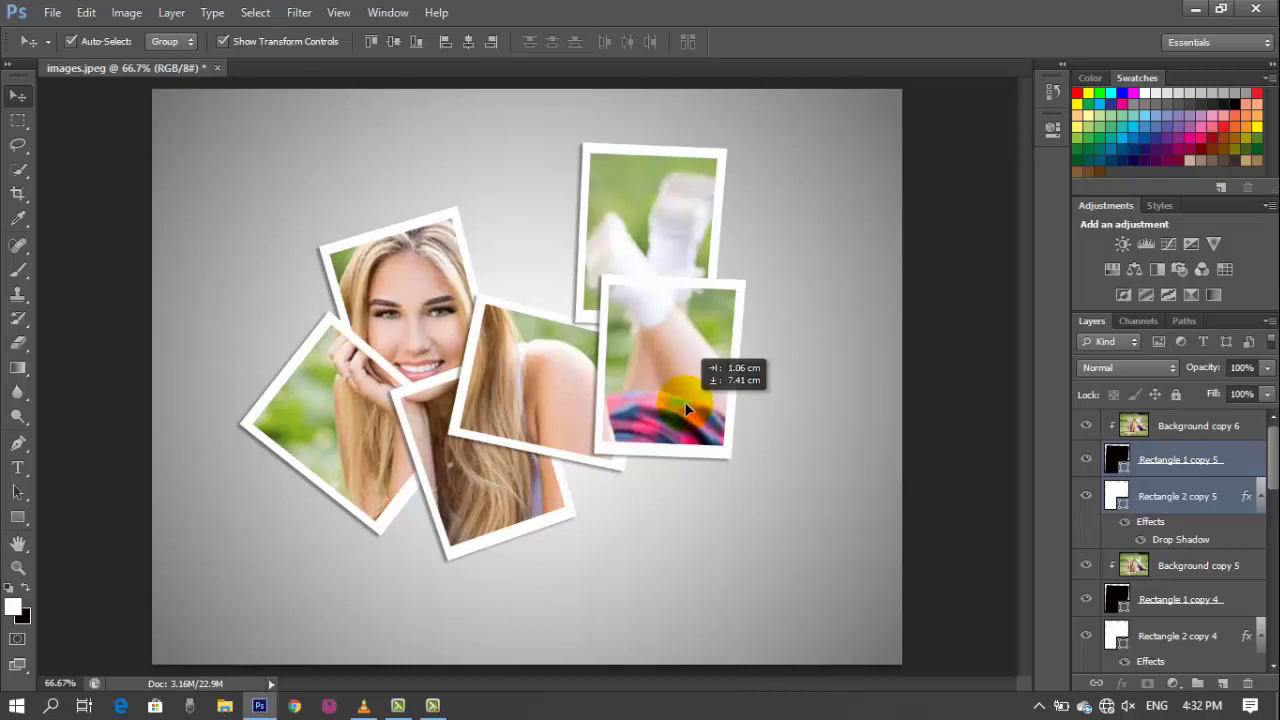
pyautogui.moveTo(686, 408); pyautogui.dragTo(678, 413)
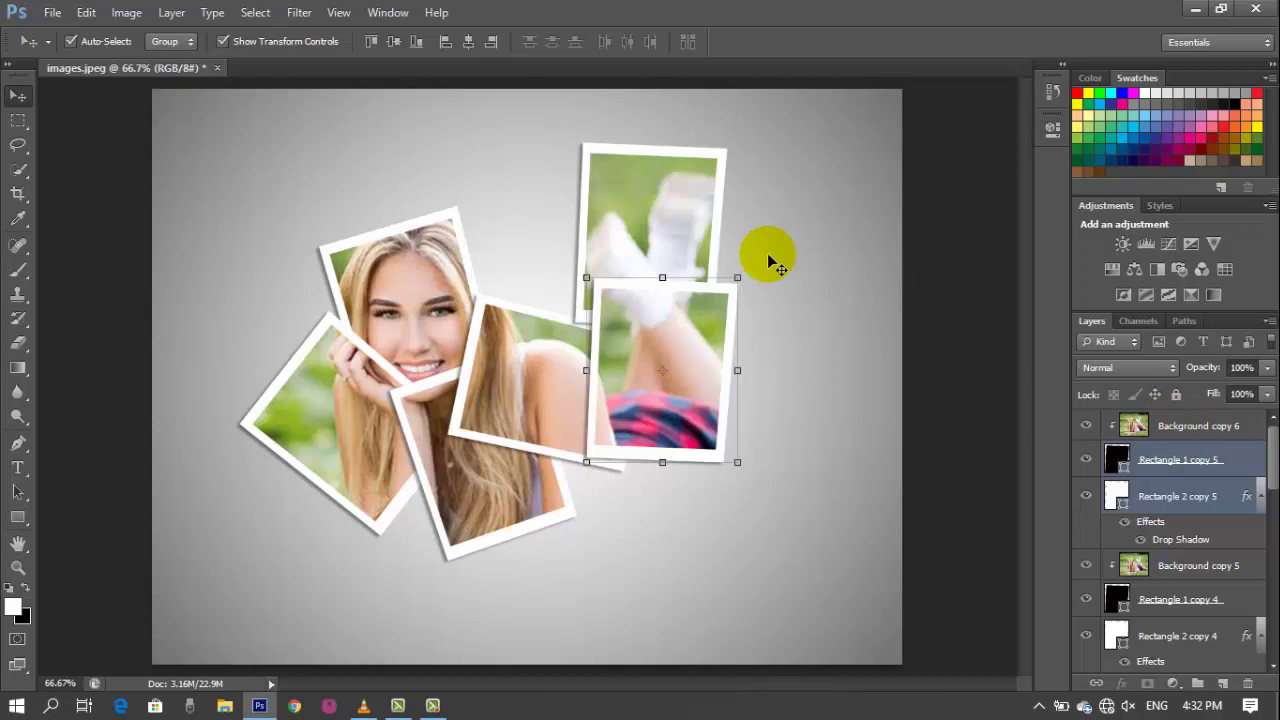
# Step: Duplicate the legs frame's layers, Background copy 6, Rectangle 1 copy 5 and Rectangle 2 copy 5, within images.jpeg
pyautogui.keyDown('shift'); pyautogui.click(1199, 427); pyautogui.keyUp('shift')
pyautogui.rightClick(1199, 425)
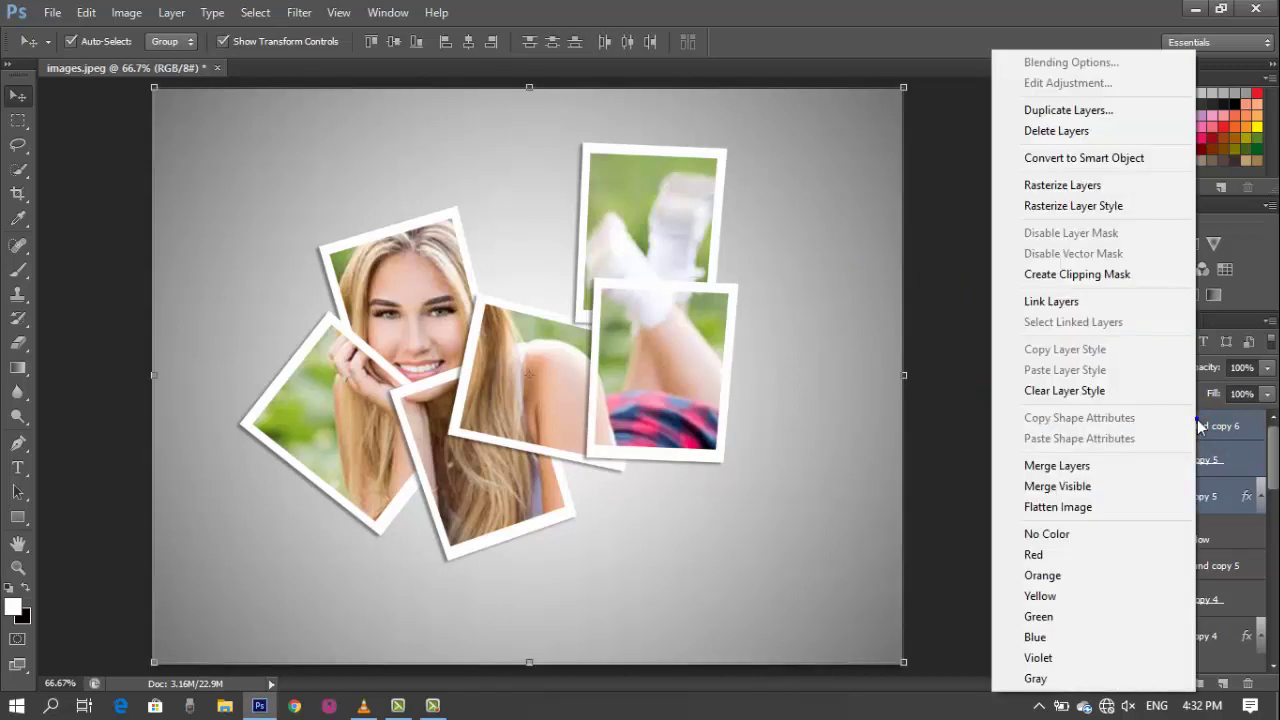
pyautogui.click(1093, 115)
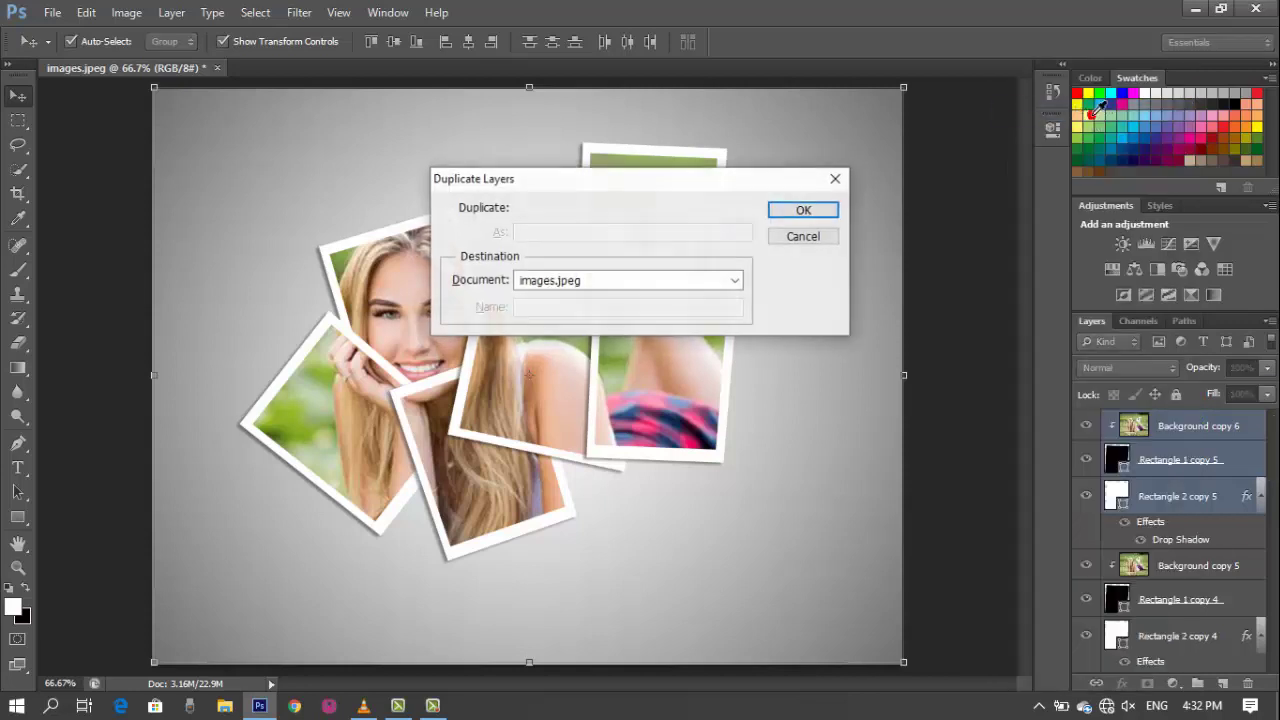
pyautogui.click(805, 212)
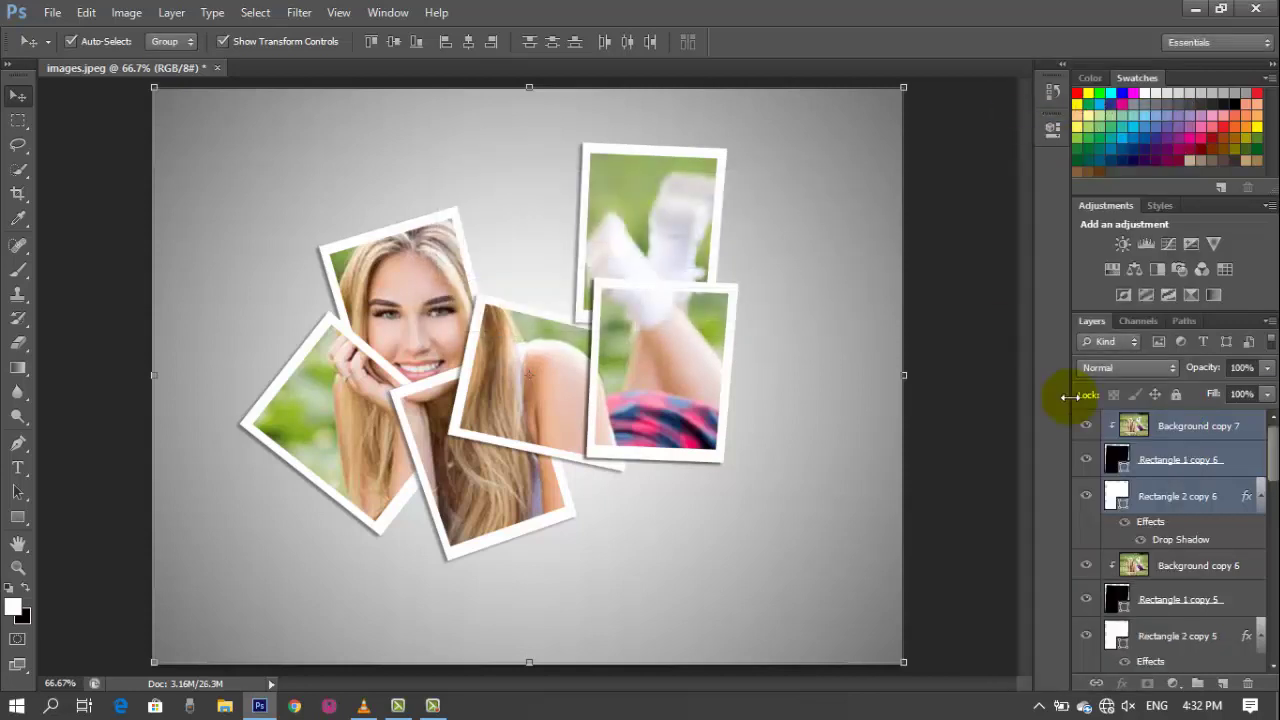
# Step: Move Rectangle 1 copy 6 and Rectangle 2 copy 6, without Background copy 7, over the forearm on the grass below the hand frame
pyautogui.click(1203, 428)
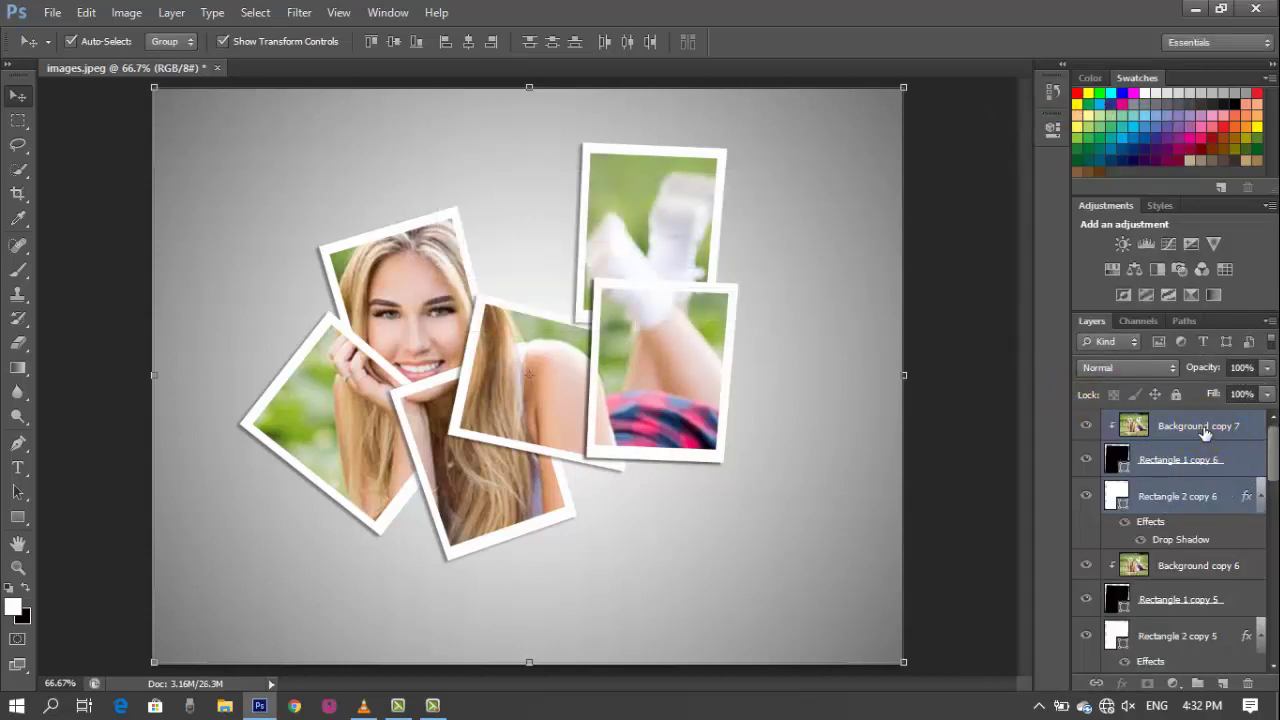
pyautogui.keyDown('shift'); pyautogui.click(1200, 458); pyautogui.keyUp('shift')
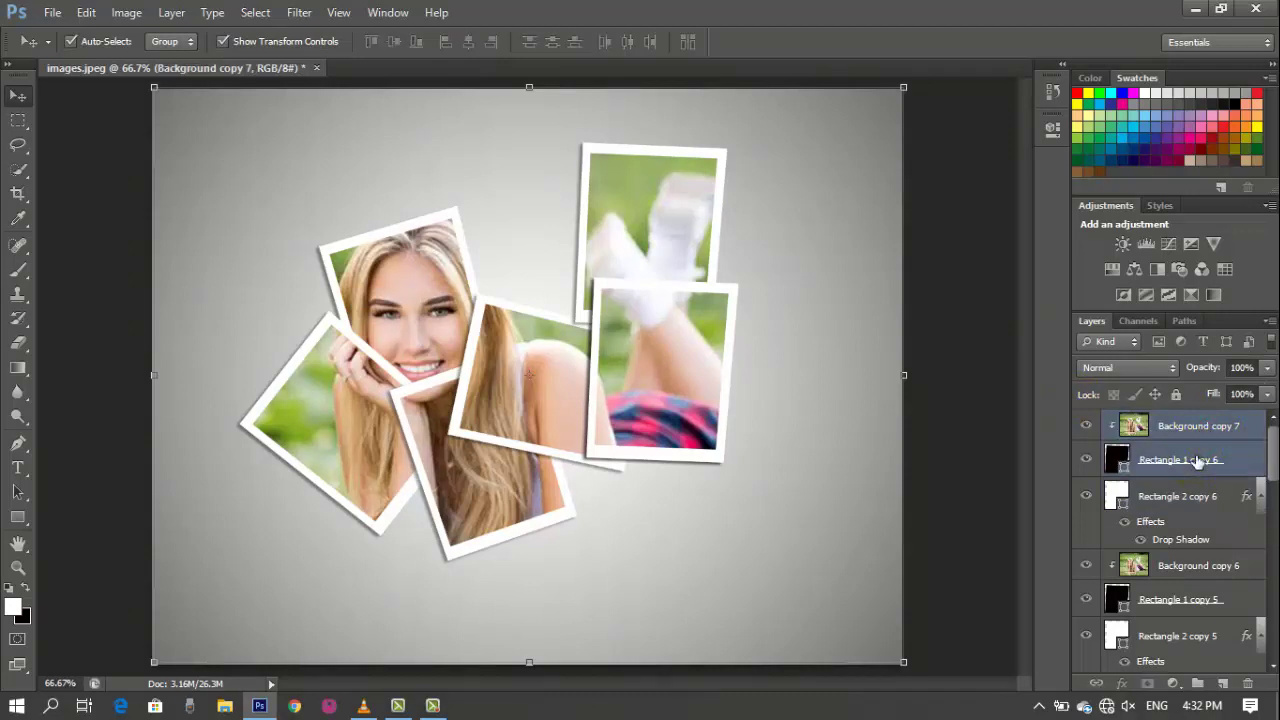
pyautogui.keyDown('shift'); pyautogui.click(1190, 496); pyautogui.keyUp('shift')
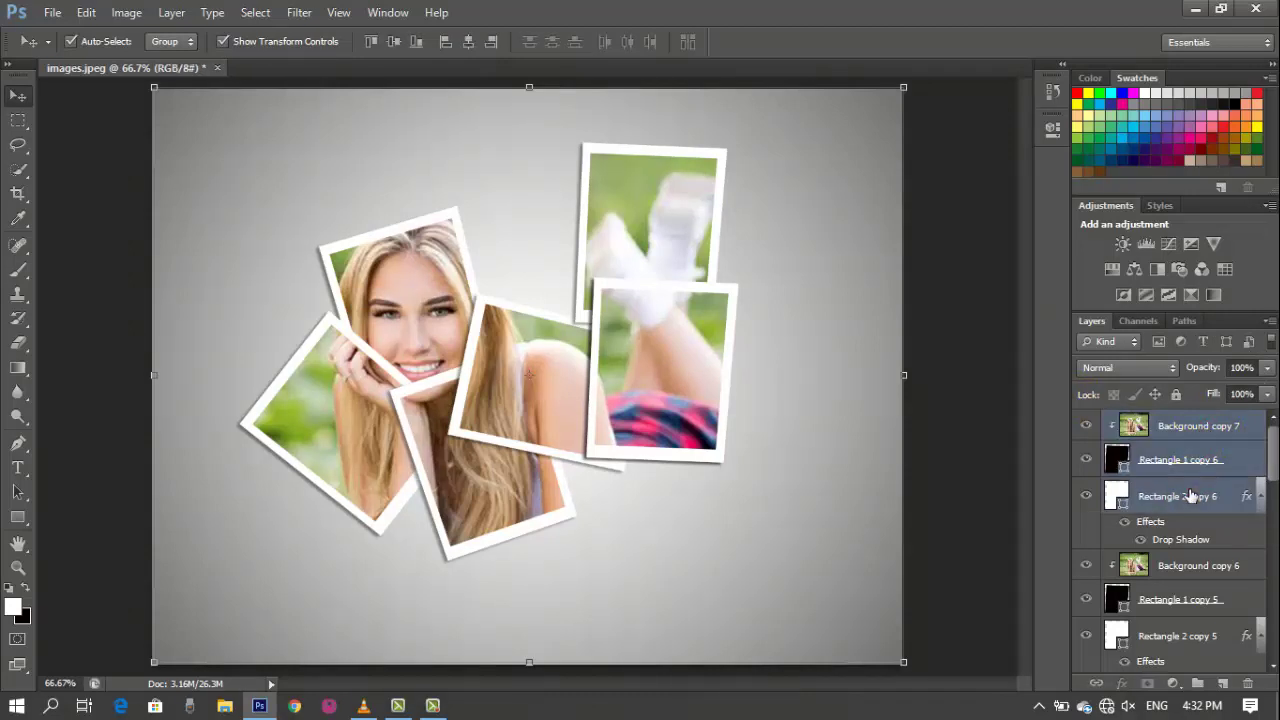
pyautogui.keyDown('ctrl'); pyautogui.click(1190, 429); pyautogui.keyUp('ctrl')
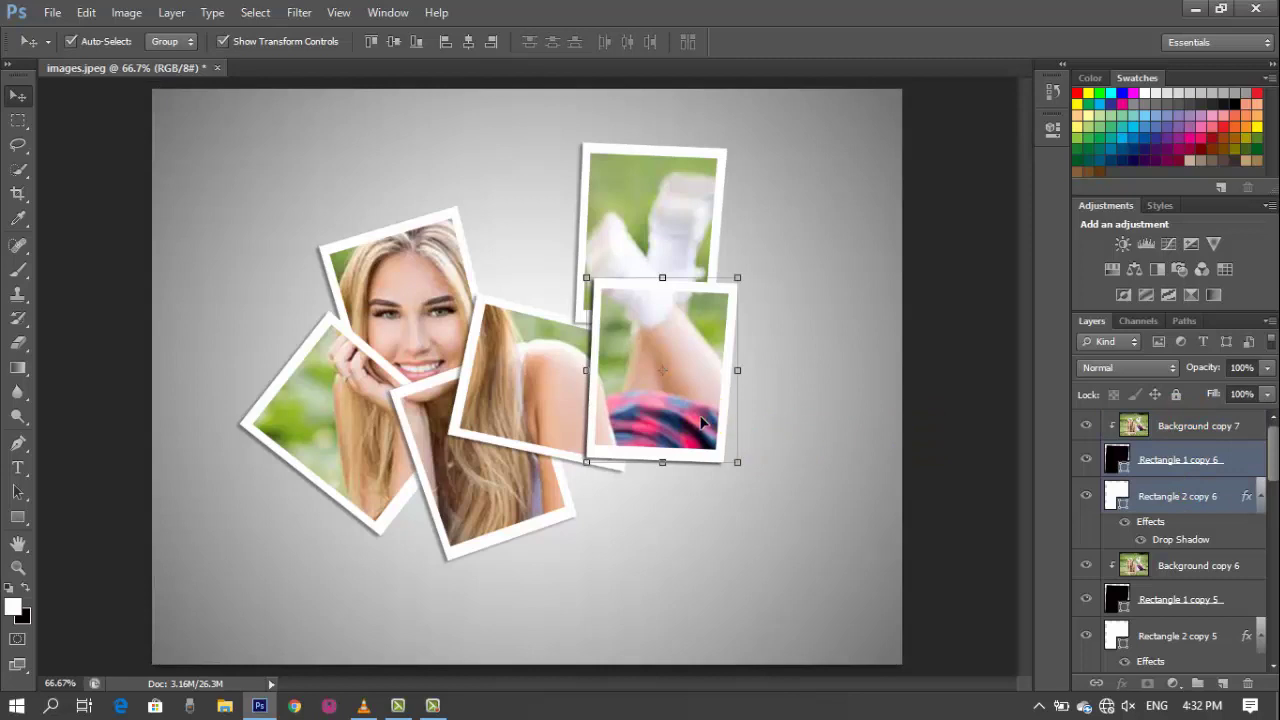
pyautogui.moveTo(701, 430); pyautogui.dragTo(376, 599)
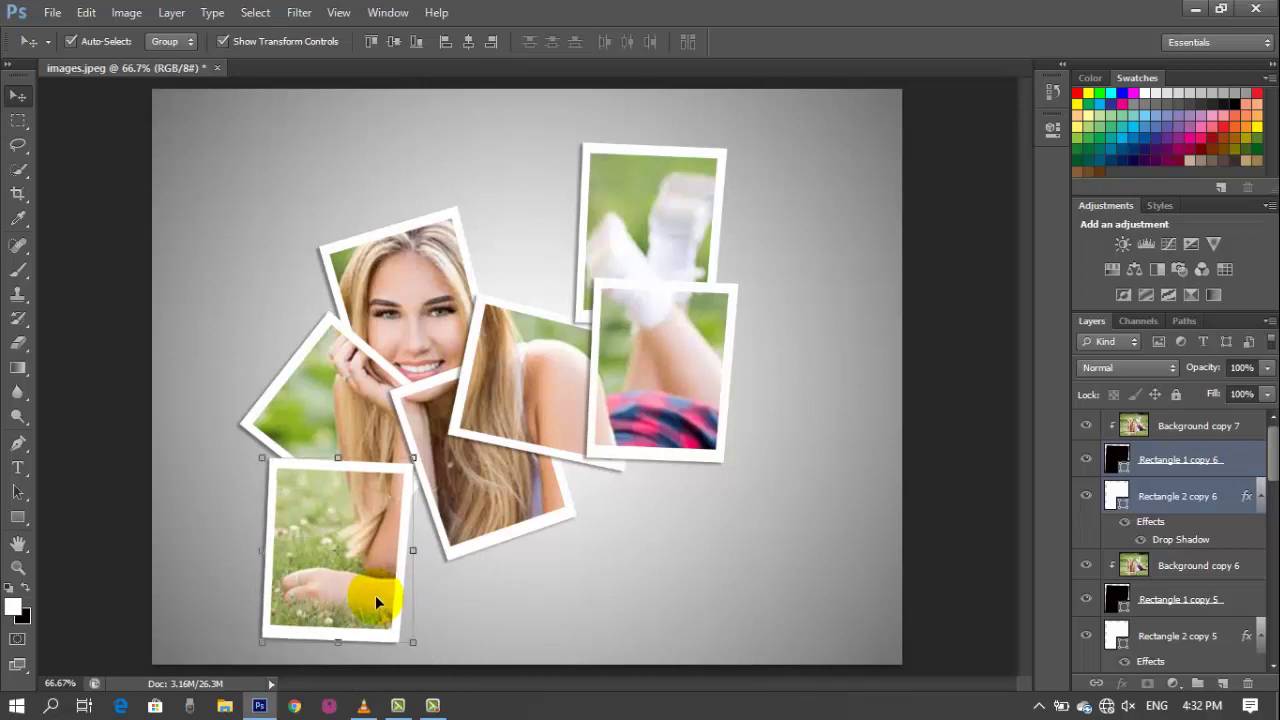
# Step: Duplicate the forearm frame's layers, Background copy 7, Rectangle 1 copy 6 and Rectangle 2 copy 6, within images.jpeg
pyautogui.keyDown('shift'); pyautogui.click(1198, 428); pyautogui.keyUp('shift')
pyautogui.rightClick(1198, 428)
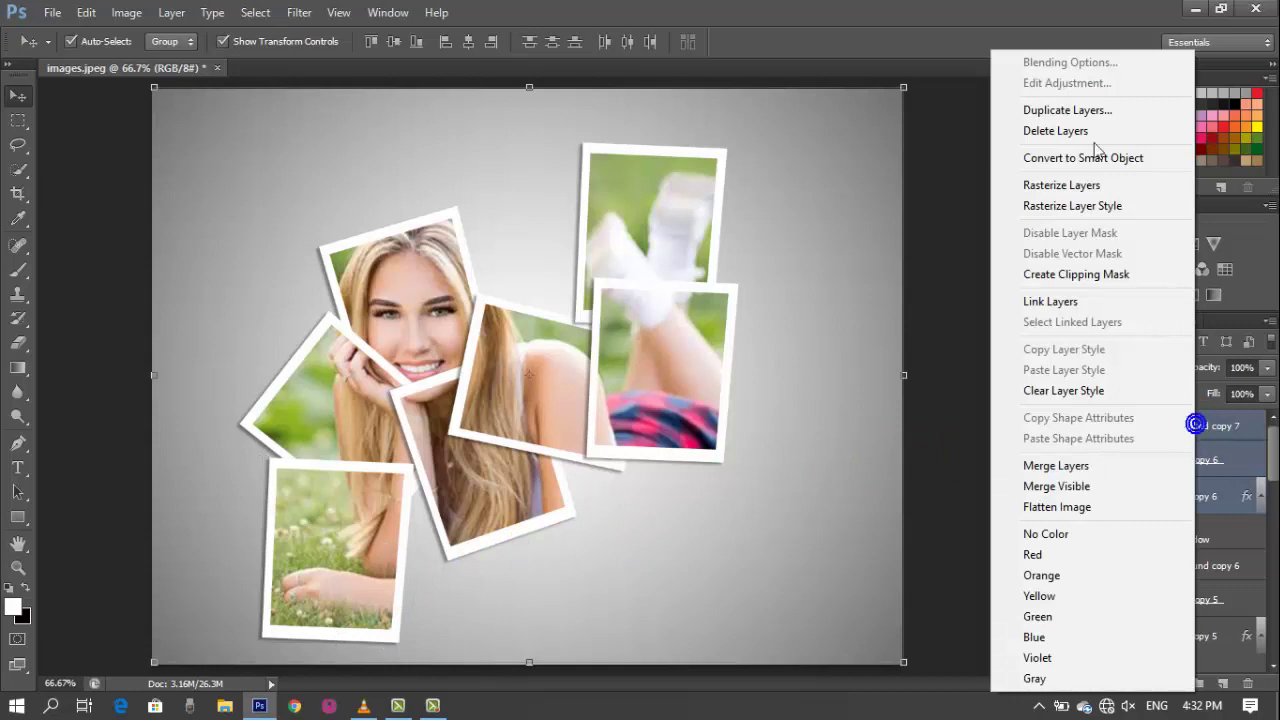
pyautogui.click(1068, 109)
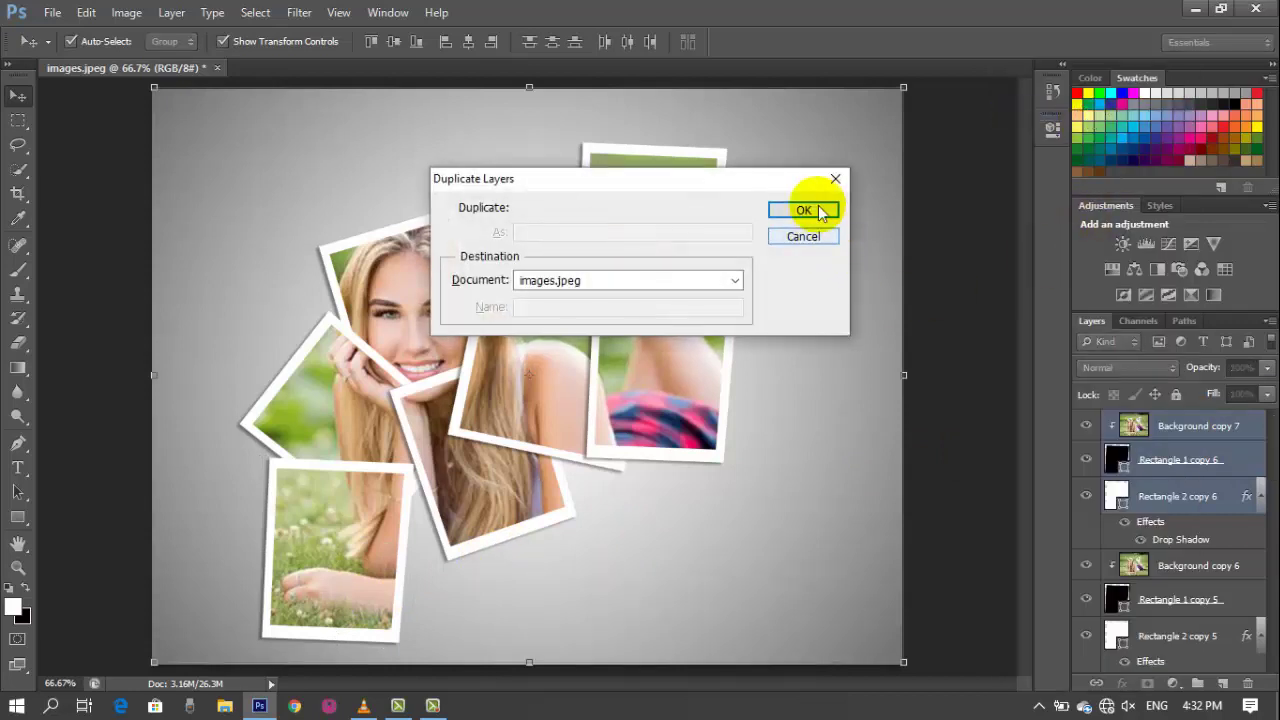
pyautogui.click(804, 210)
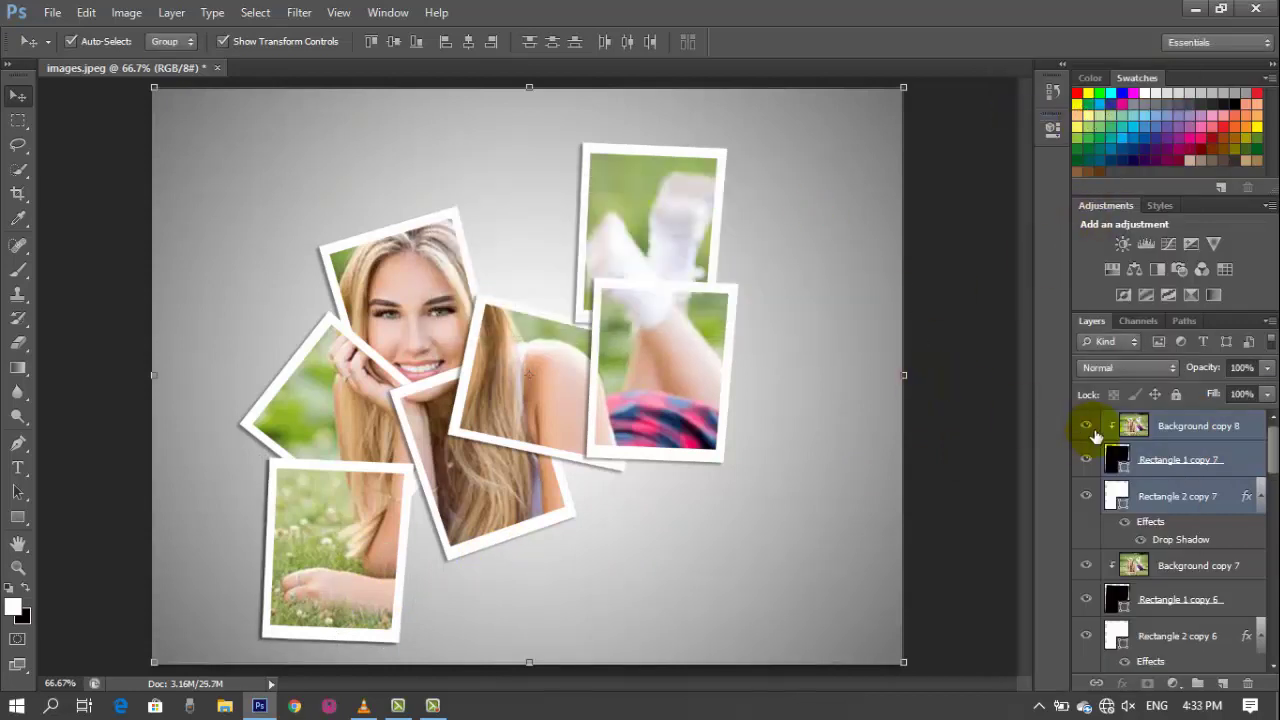
# Step: Move Rectangle 1 copy 7 and Rectangle 2 copy 7, without Background copy 8, over the elbow on the grass and rotate them about -56.4°
pyautogui.keyDown('ctrl'); pyautogui.click(1186, 463); pyautogui.keyUp('ctrl')
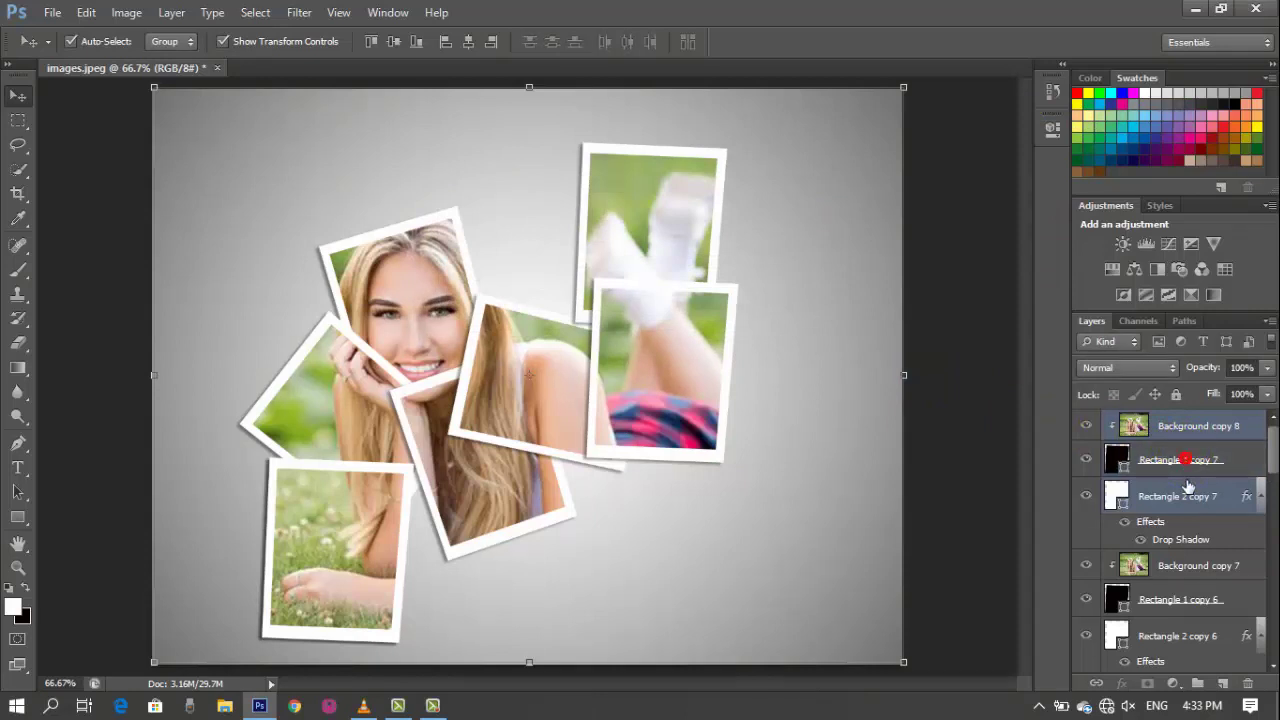
pyautogui.keyDown('ctrl'); pyautogui.click(1190, 432); pyautogui.keyUp('ctrl')
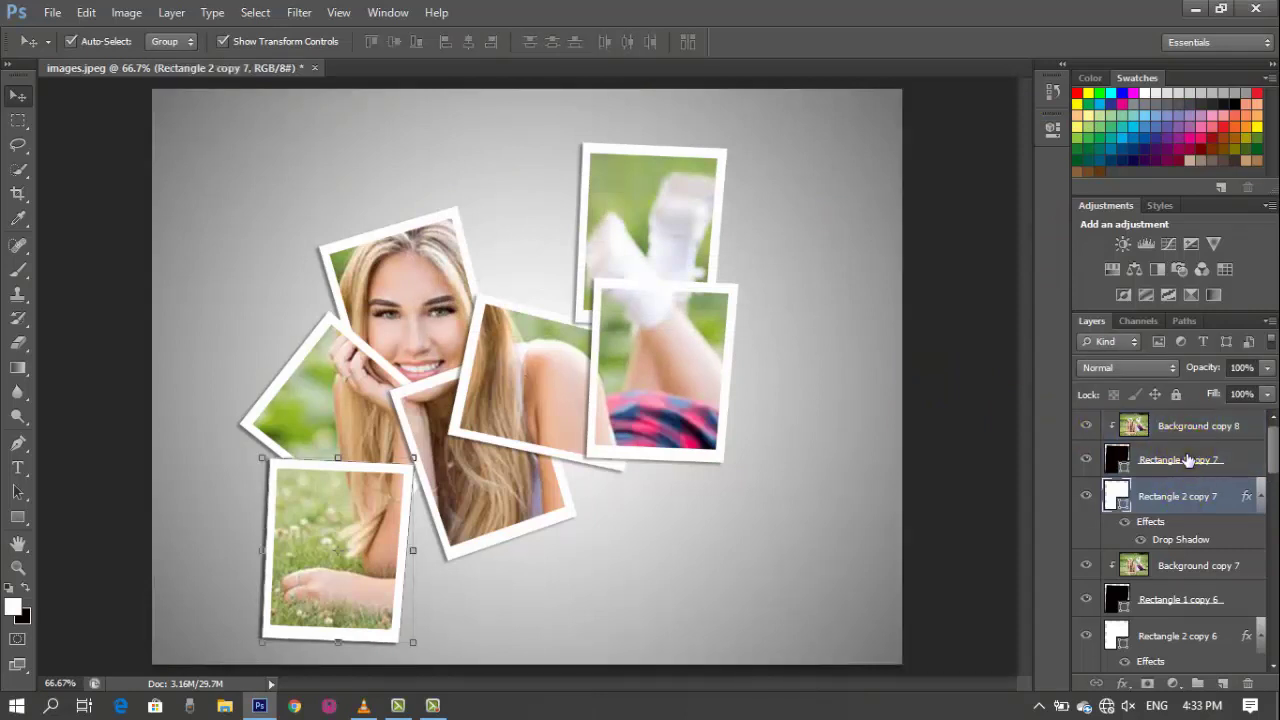
pyautogui.keyDown('ctrl'); pyautogui.click(1188, 459); pyautogui.keyUp('ctrl')
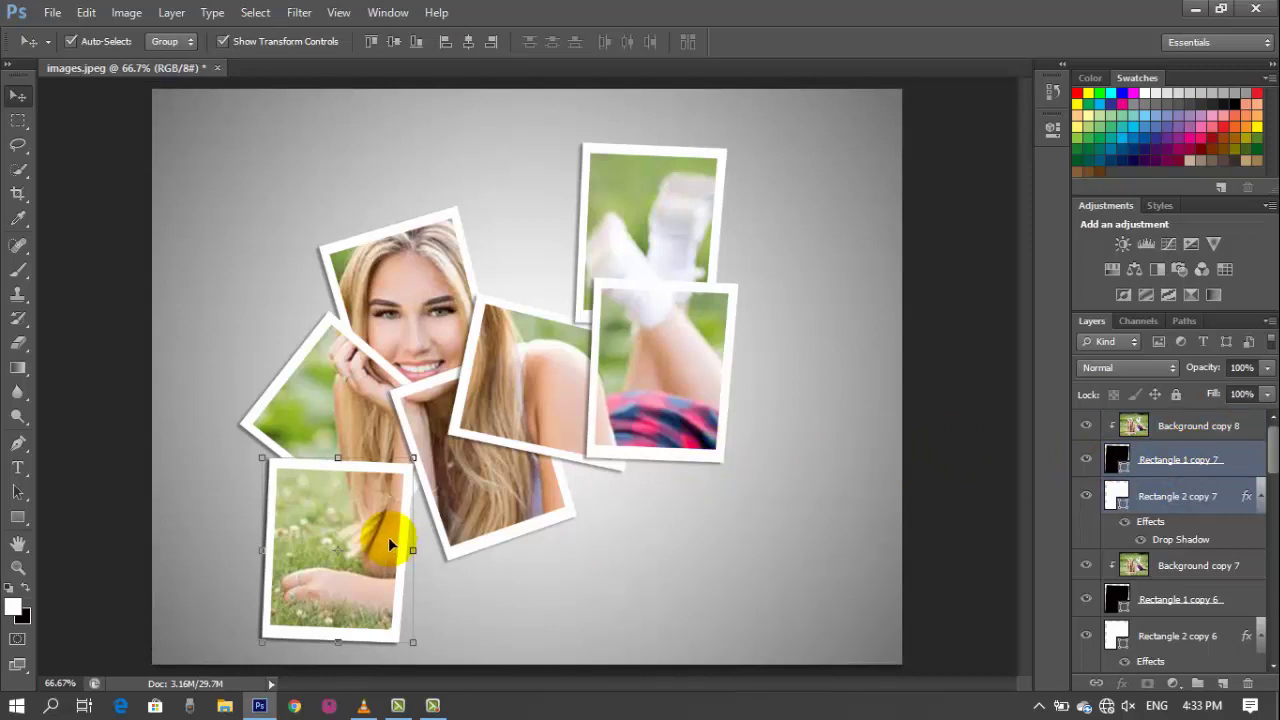
pyautogui.moveTo(374, 535); pyautogui.dragTo(477, 503)
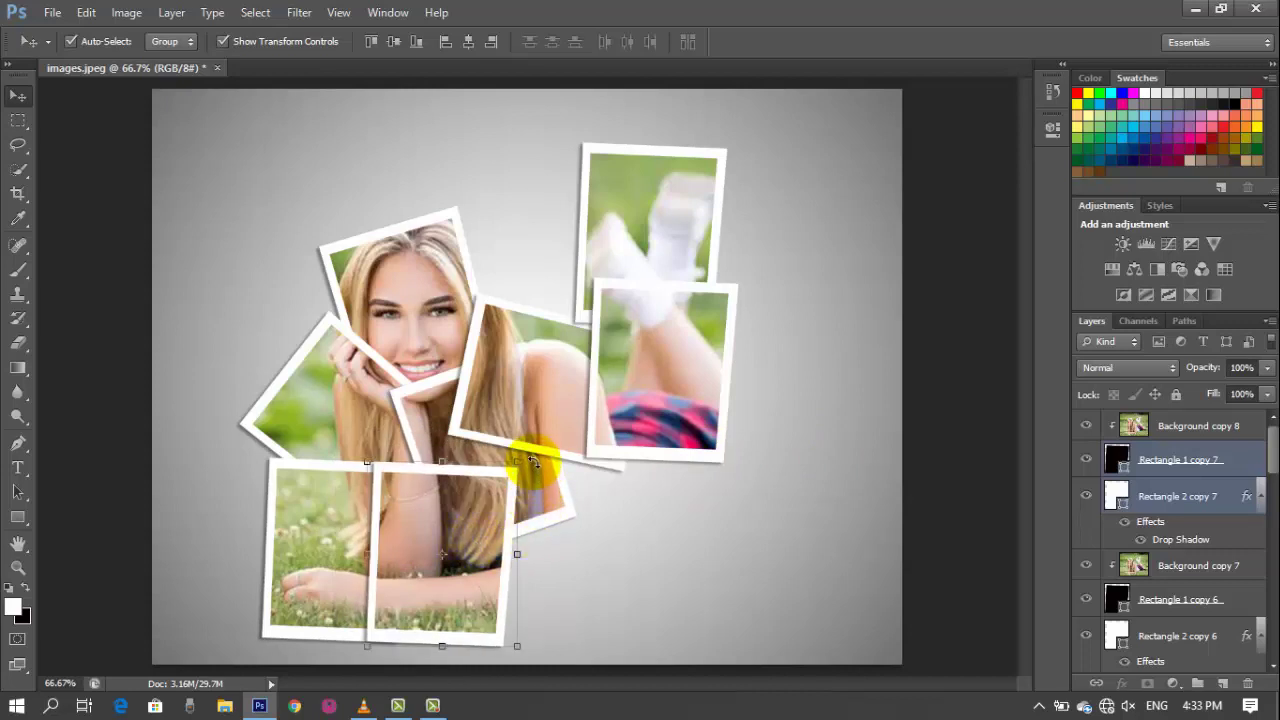
pyautogui.moveTo(533, 462); pyautogui.dragTo(415, 433)
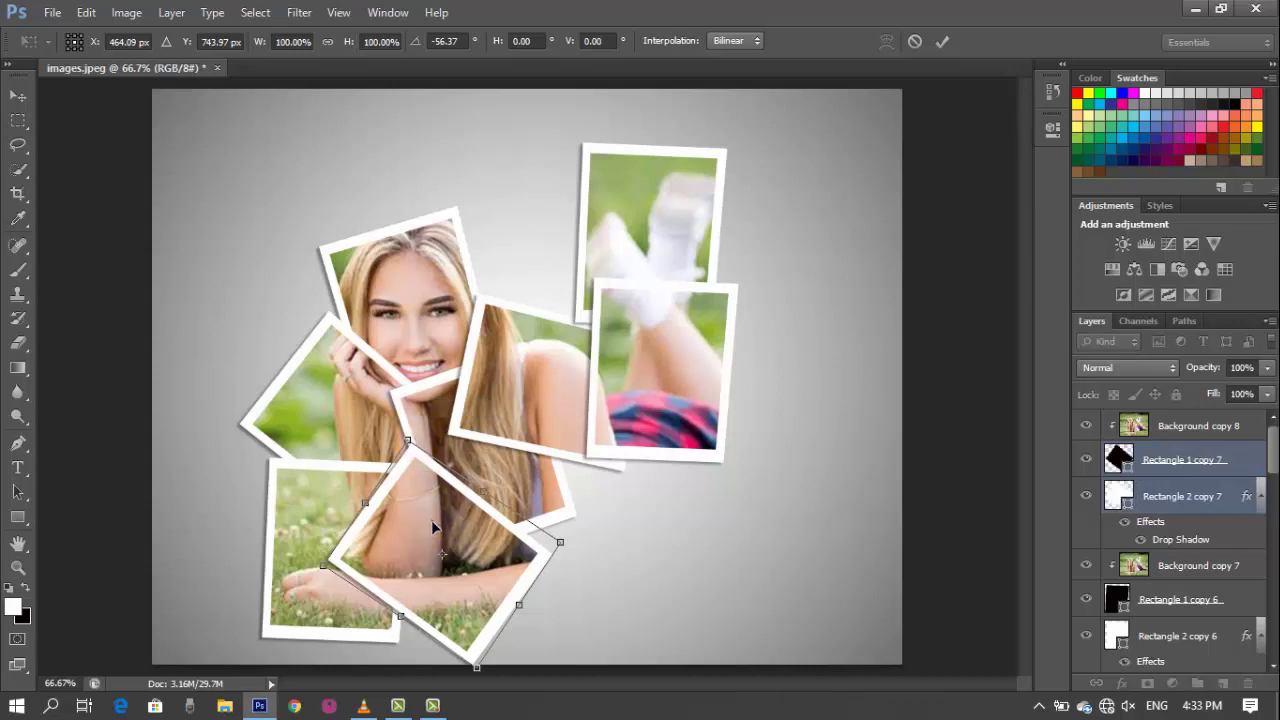
pyautogui.moveTo(431, 520)
pyautogui.mouseDown()
pyautogui.moveTo(457, 555)
pyautogui.moveTo(436, 528)
pyautogui.mouseUp()
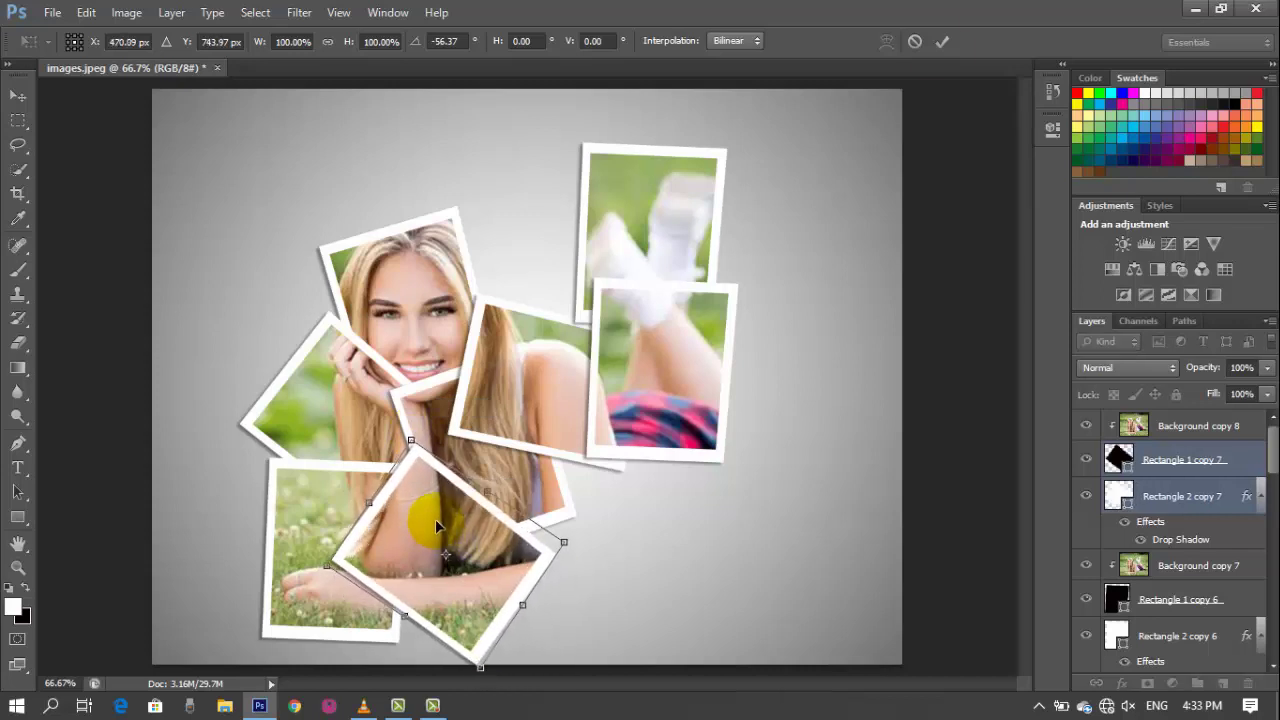
pyautogui.click(940, 44)
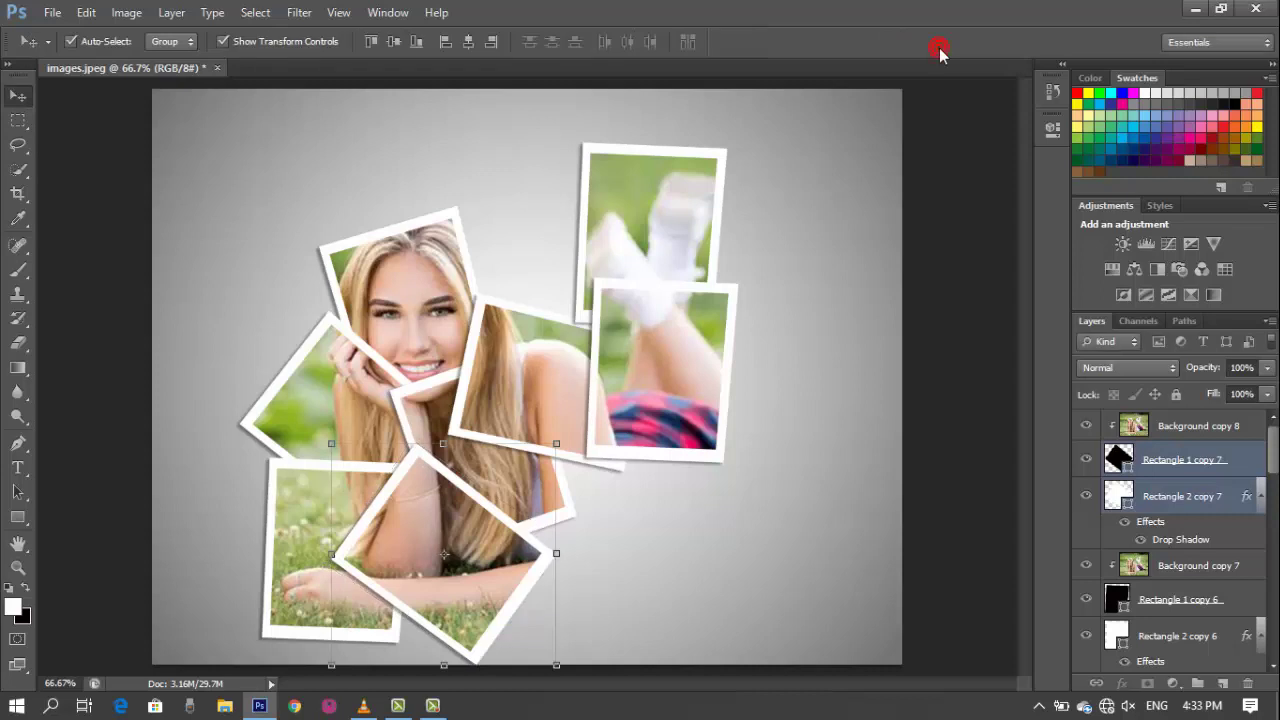
# Step: Duplicate the elbow frame's layers, Background copy 8, Rectangle 1 copy 7 and Rectangle 2 copy 7, within images.jpeg
pyautogui.keyDown('ctrl'); pyautogui.click(1197, 432); pyautogui.keyUp('ctrl')
pyautogui.rightClick(1197, 432)
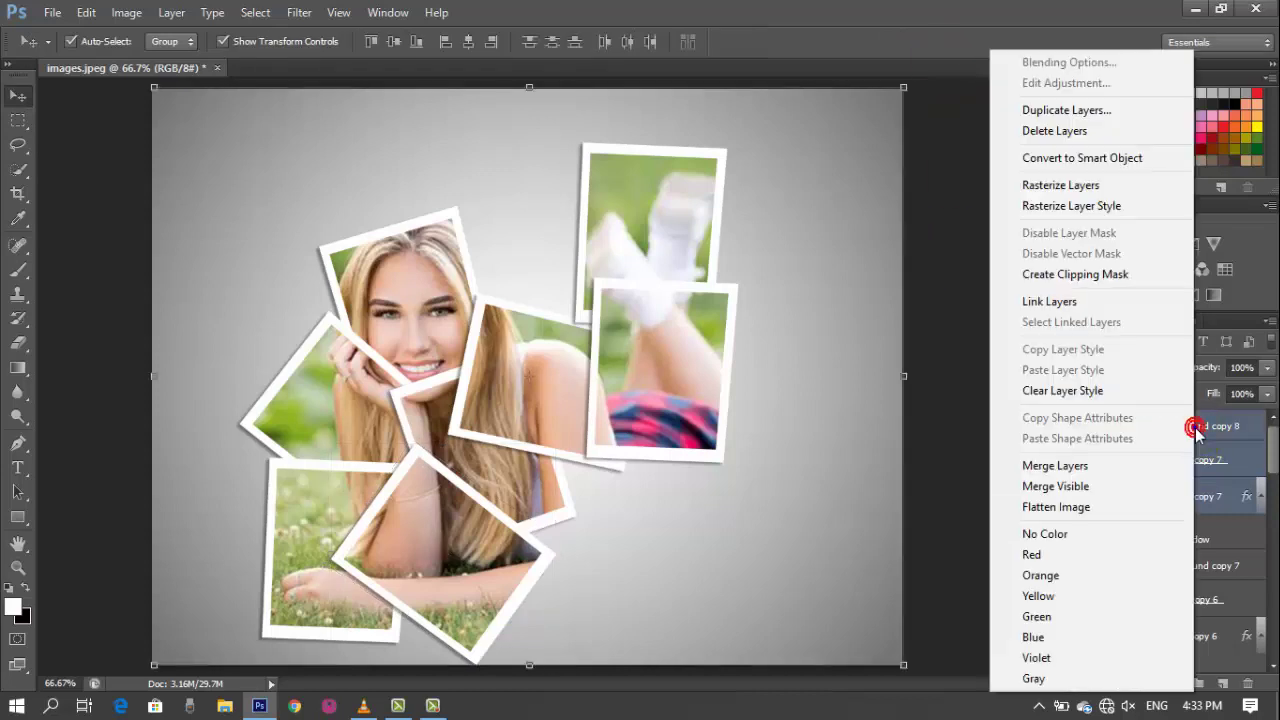
pyautogui.click(1058, 110)
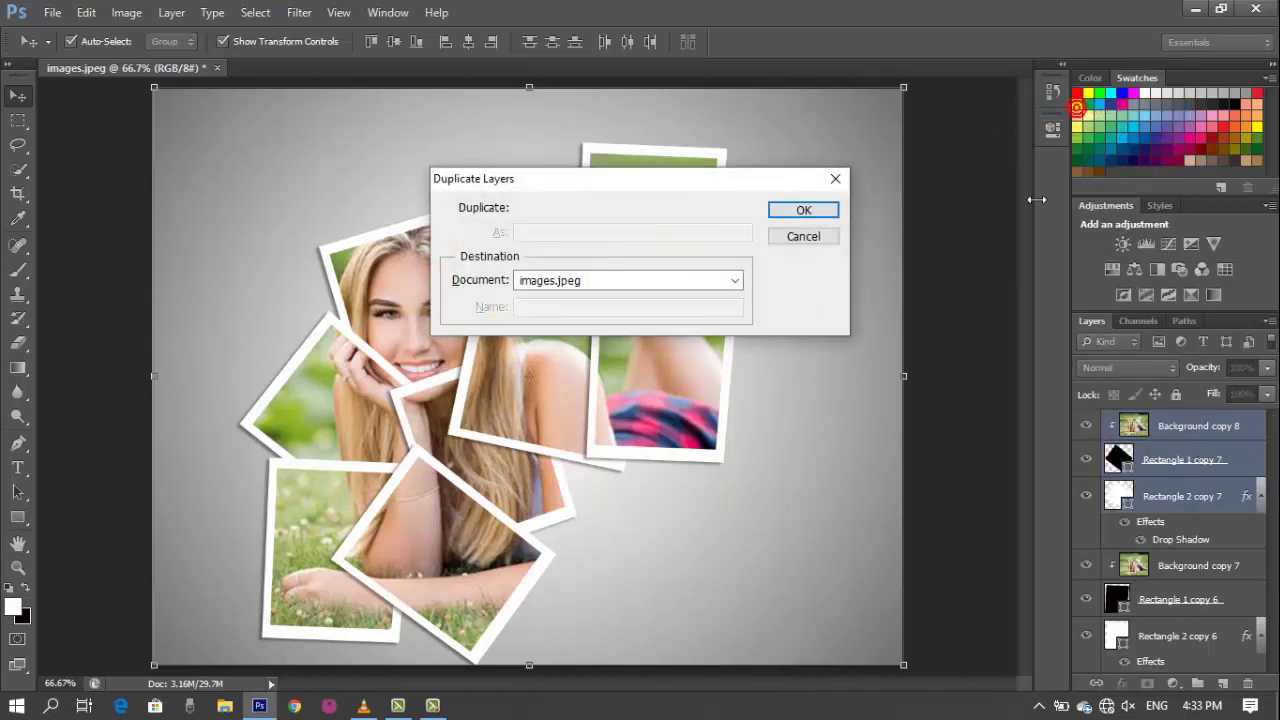
pyautogui.click(805, 210)
# Step: Move only Rectangle 1 copy 8 and Rectangle 2 copy 8 over the other upper arm and elbow, and rotate them about 35.6°
pyautogui.click(1199, 430)
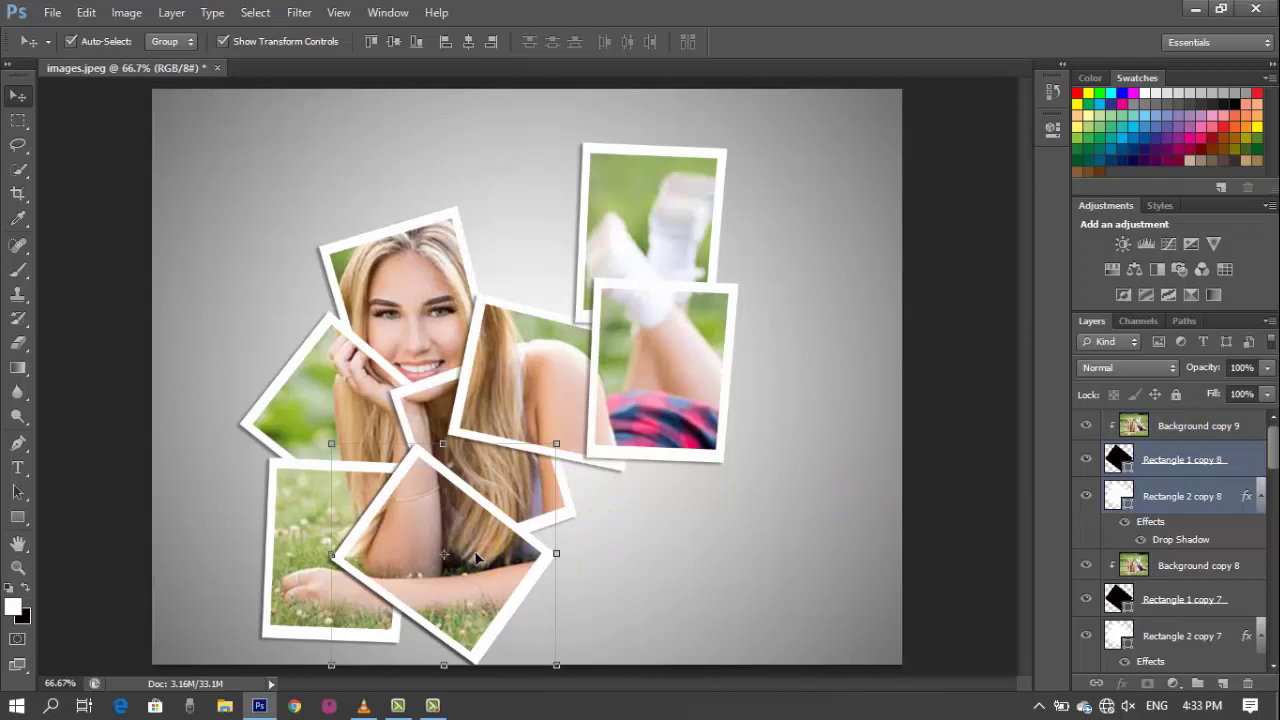
pyautogui.moveTo(478, 558); pyautogui.dragTo(612, 563)
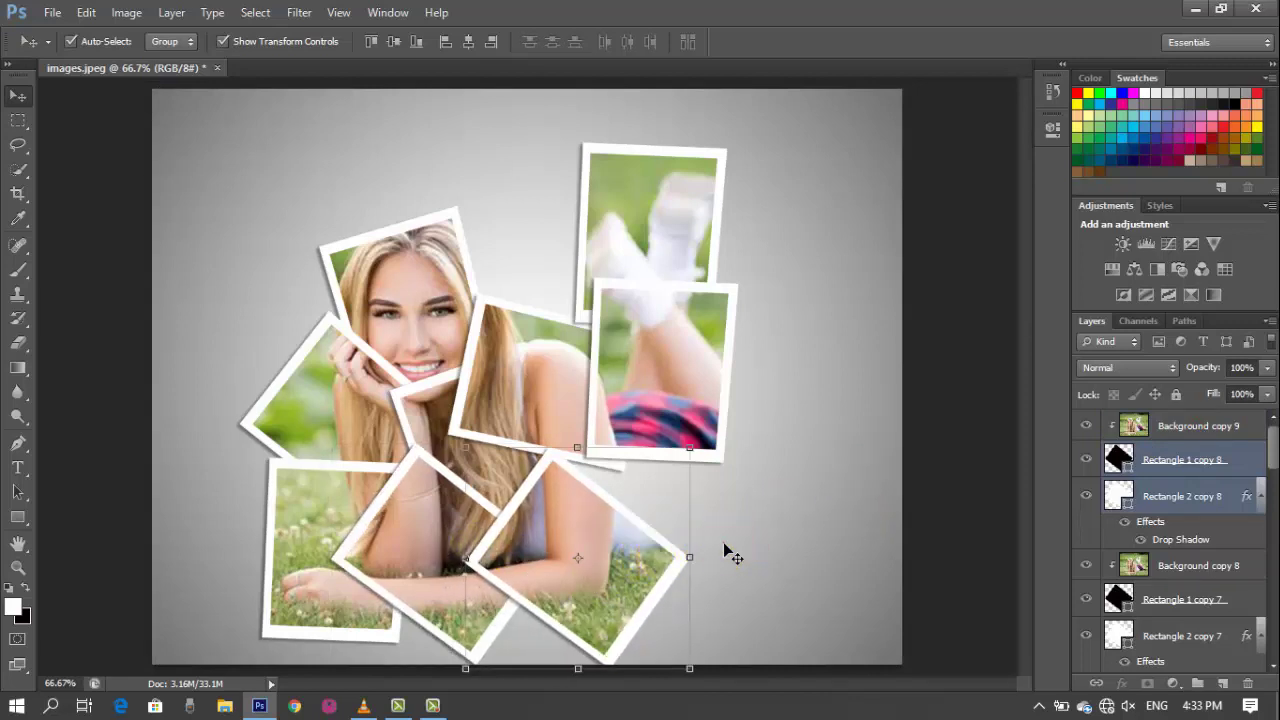
pyautogui.moveTo(724, 548); pyautogui.dragTo(686, 600)
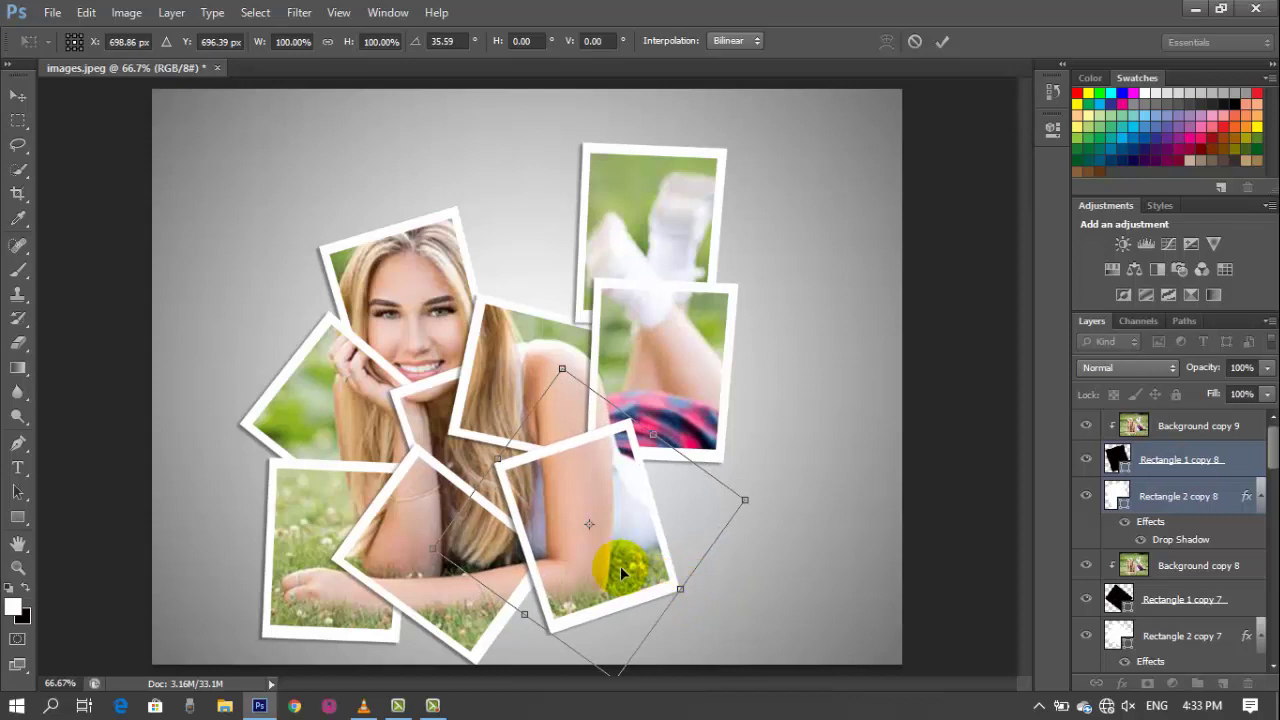
pyautogui.moveTo(621, 572); pyautogui.dragTo(601, 580)
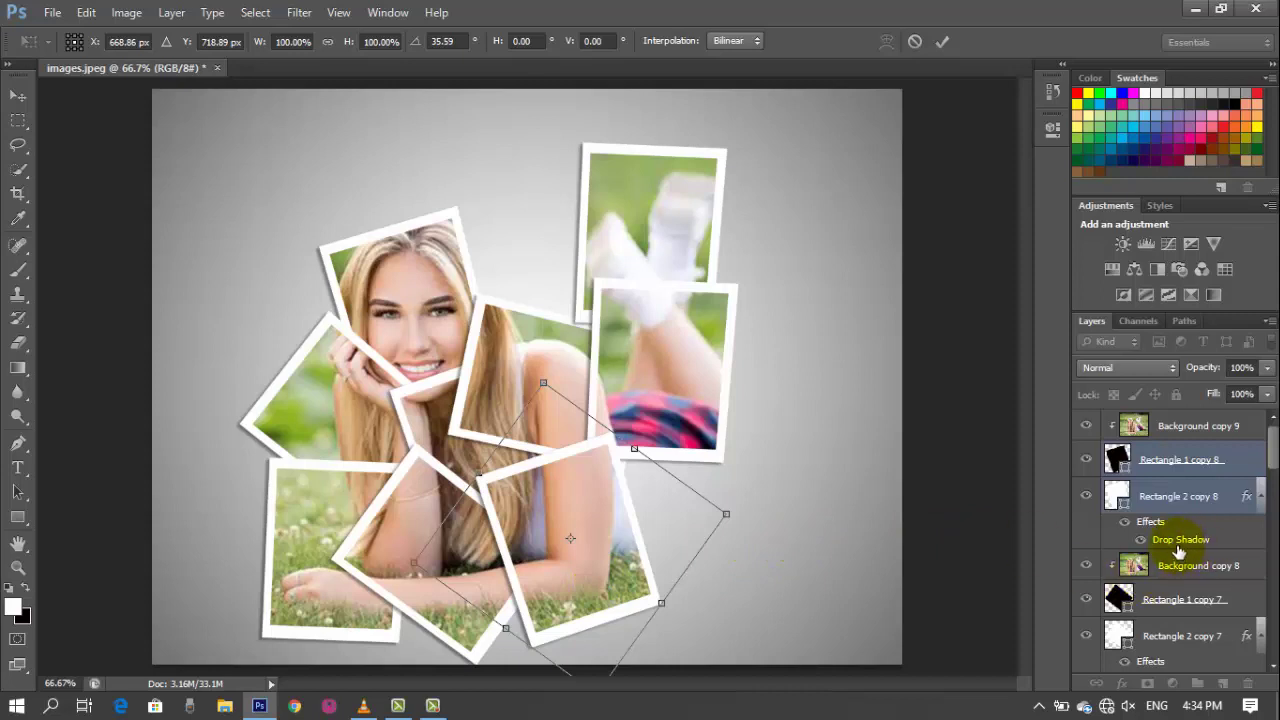
pyautogui.click(942, 43)
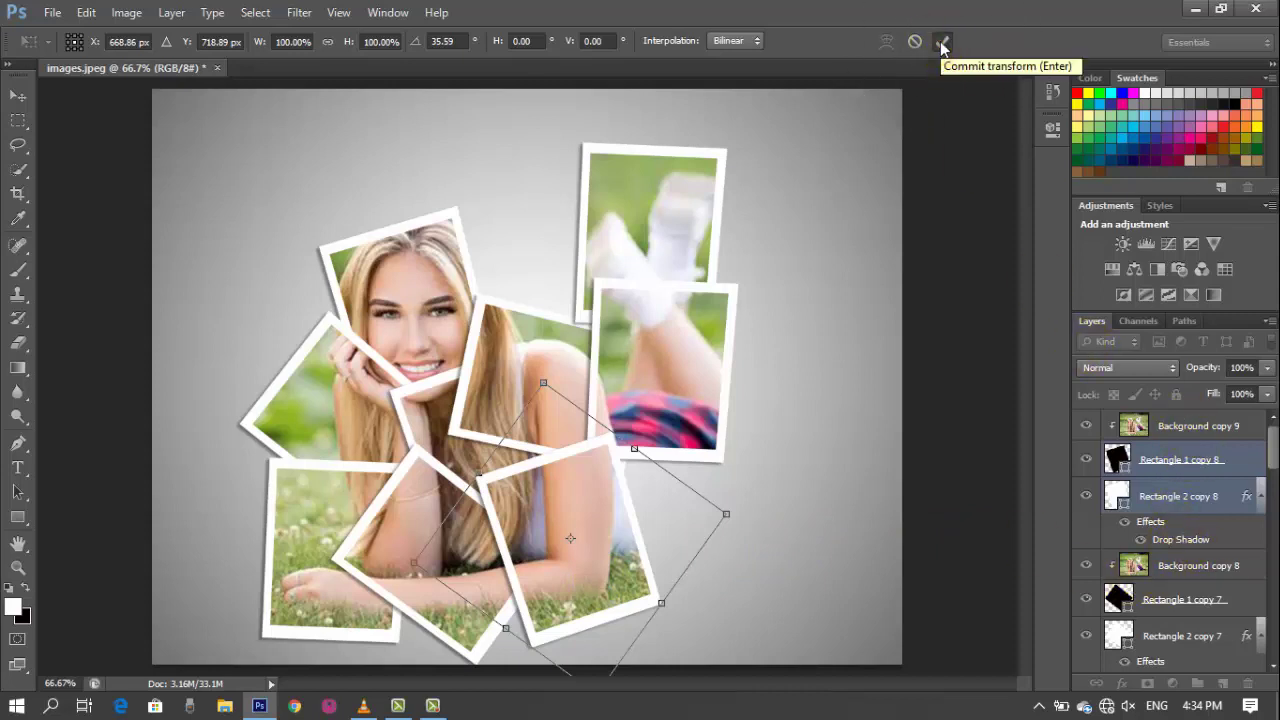
pyautogui.click(942, 43)
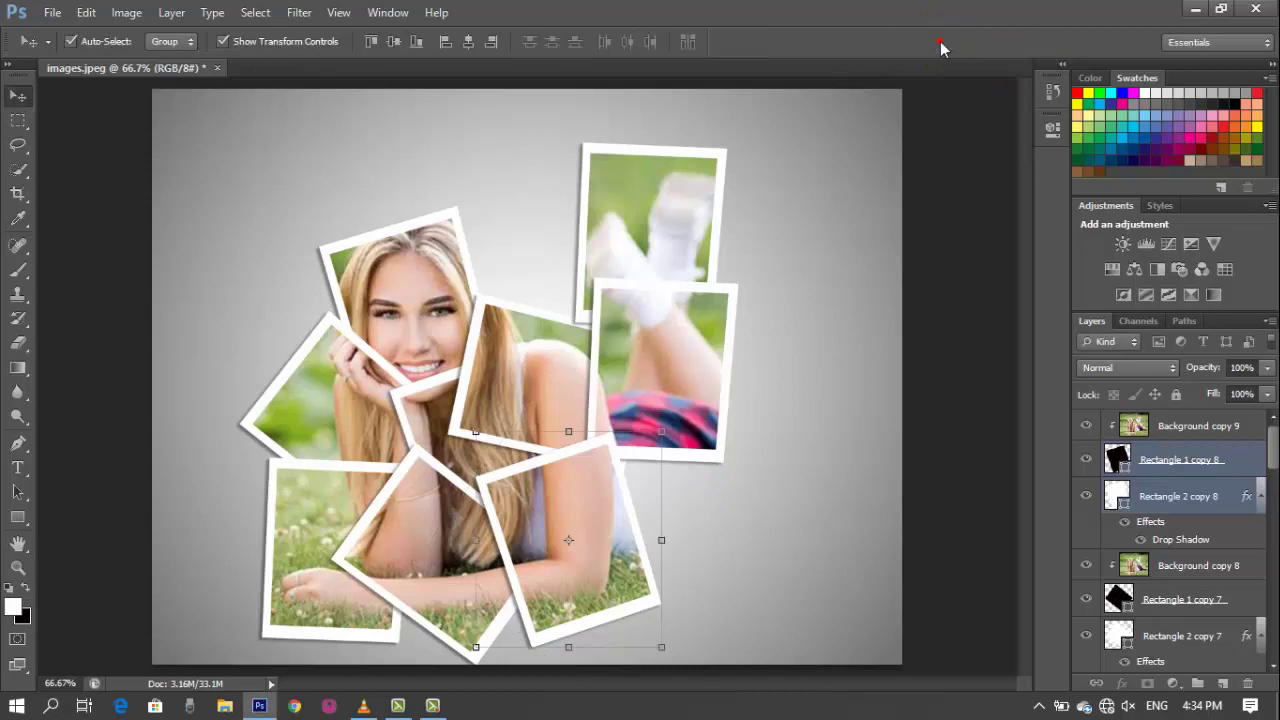
# Step: Duplicate the upper-arm frame's layers, Background copy 9, Rectangle 1 copy 8 and Rectangle 2 copy 8, within images.jpeg
pyautogui.keyDown('shift'); pyautogui.click(1191, 427); pyautogui.keyUp('shift')
pyautogui.rightClick(1191, 428)
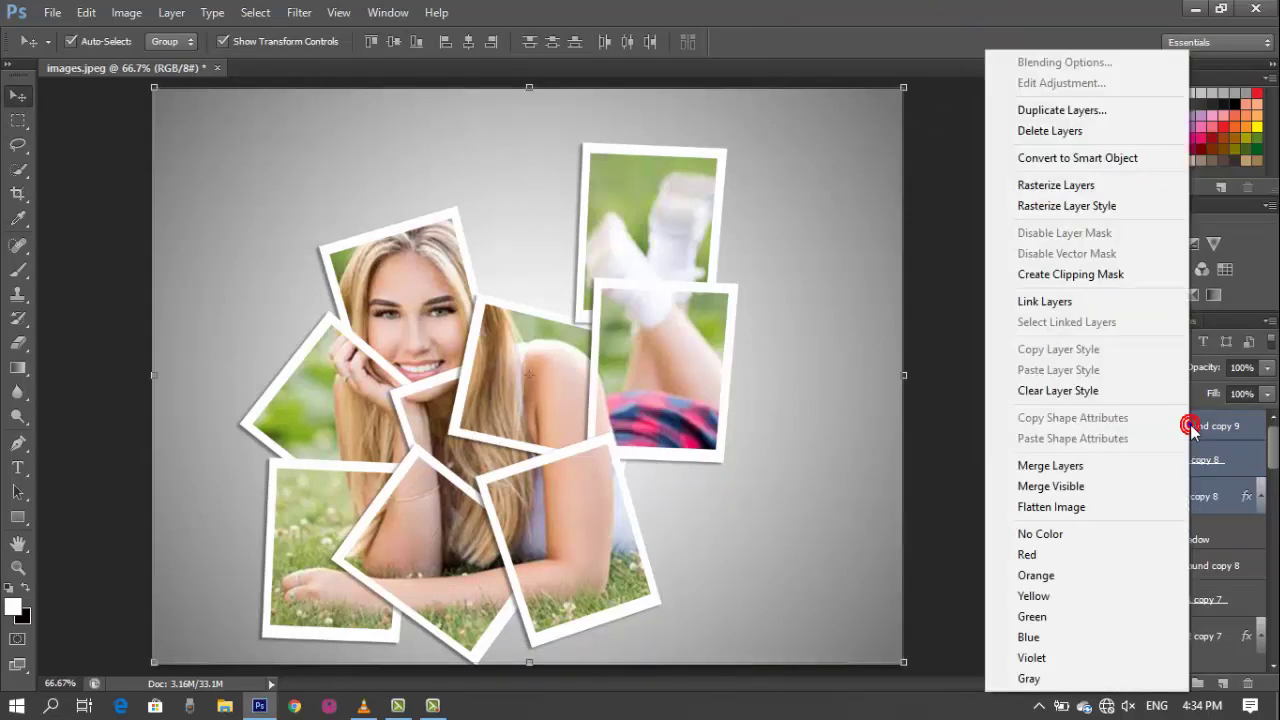
pyautogui.click(1035, 107)
pyautogui.click(802, 210)
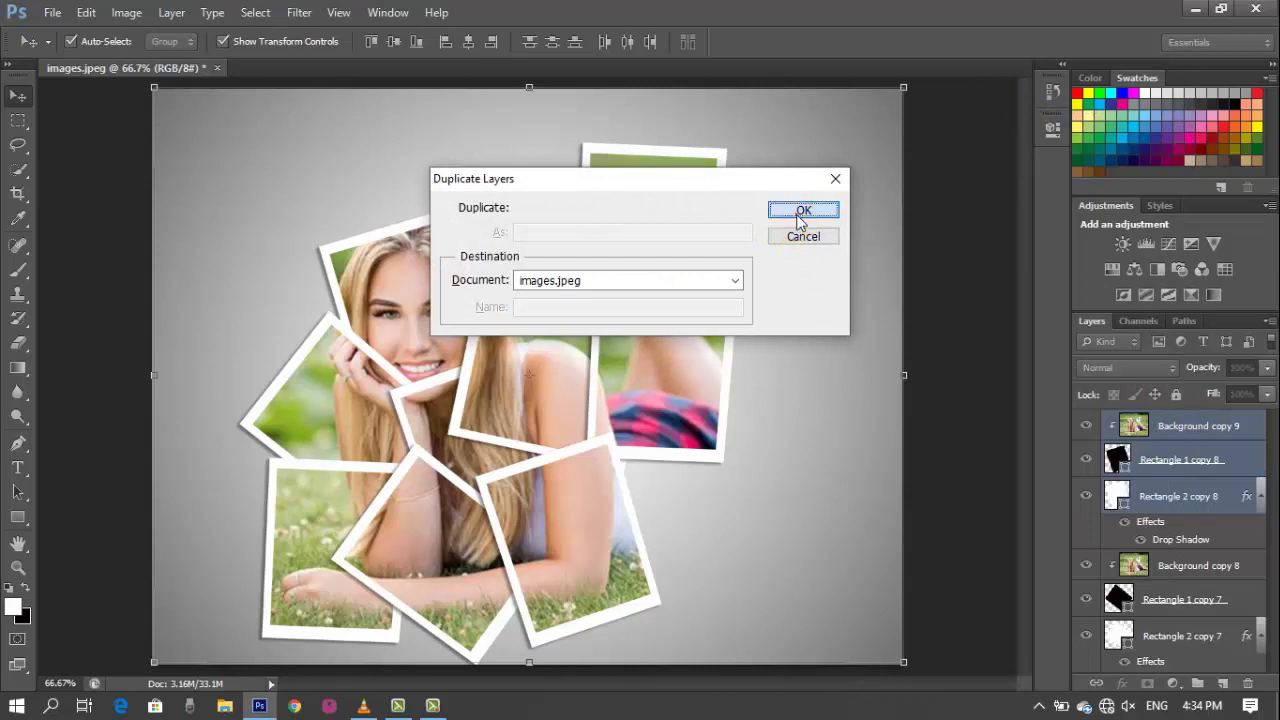
pyautogui.click(713, 490)
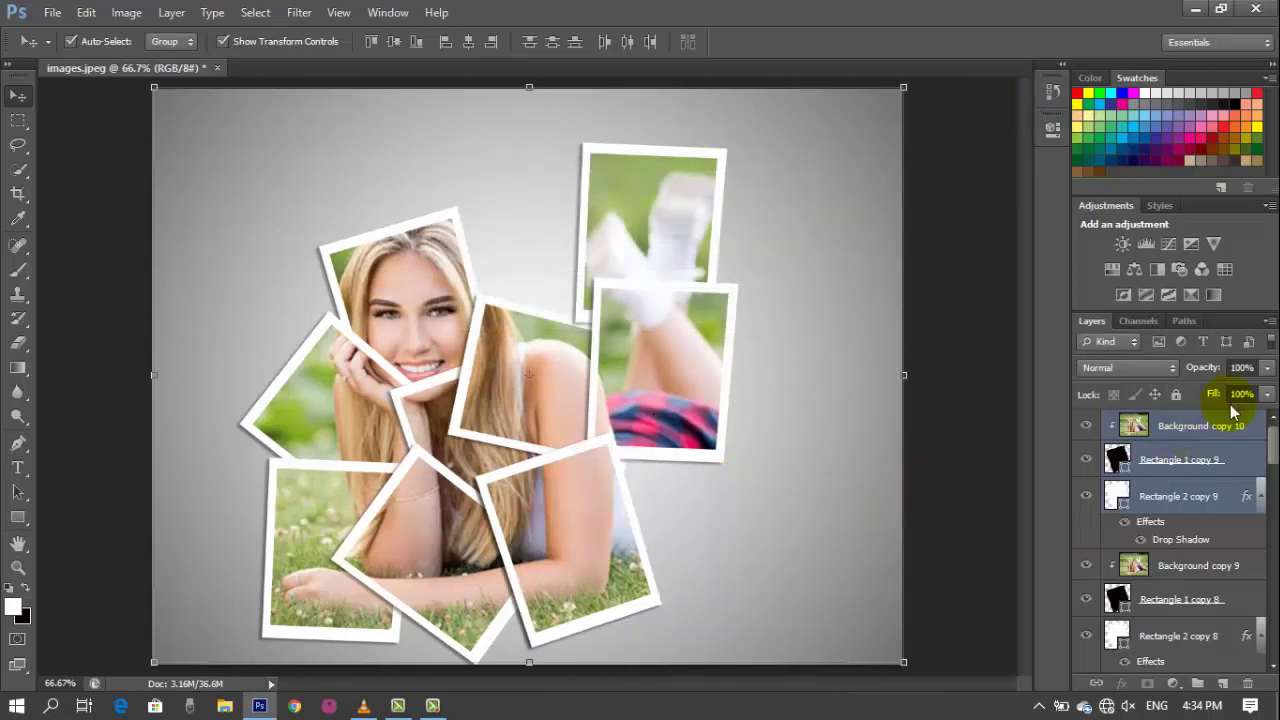
# Step: Move only Rectangle 1 copy 9 and Rectangle 2 copy 9 over the plaid fabric below the legs frame, and rotate them about -76.7°
pyautogui.keyDown('ctrl'); pyautogui.click(1213, 430); pyautogui.keyUp('ctrl')
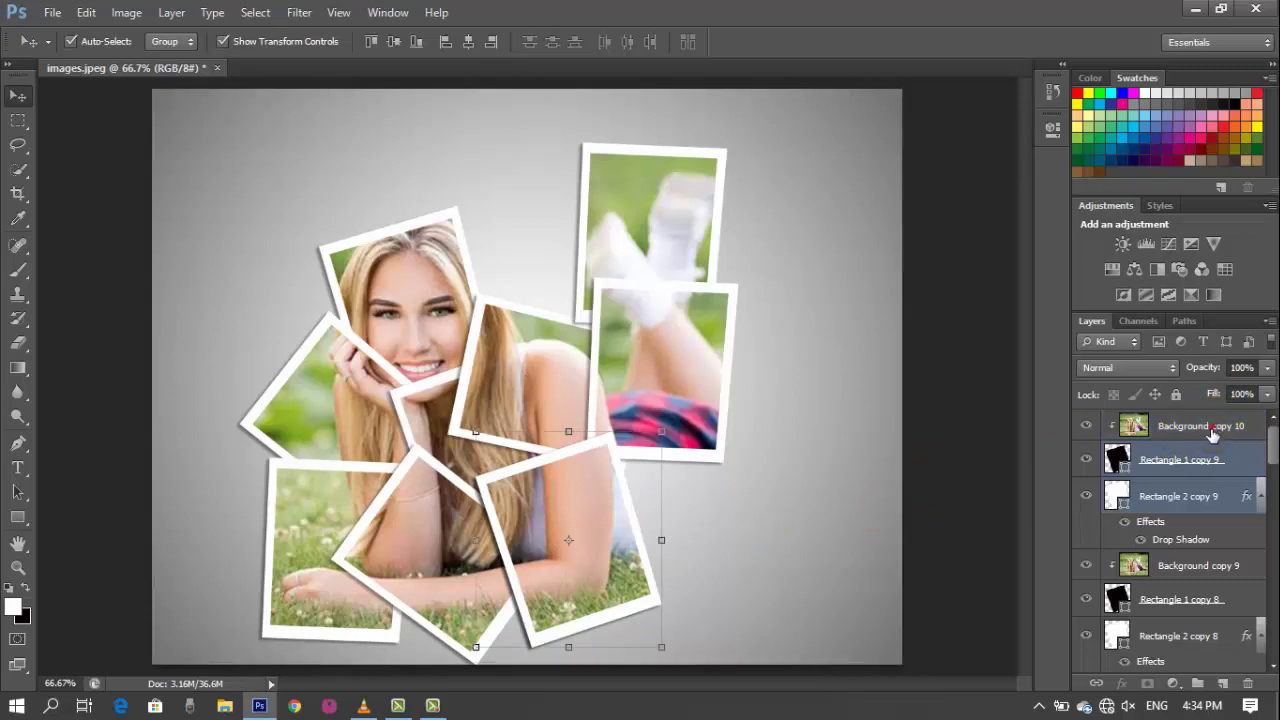
pyautogui.moveTo(593, 543); pyautogui.dragTo(693, 541)
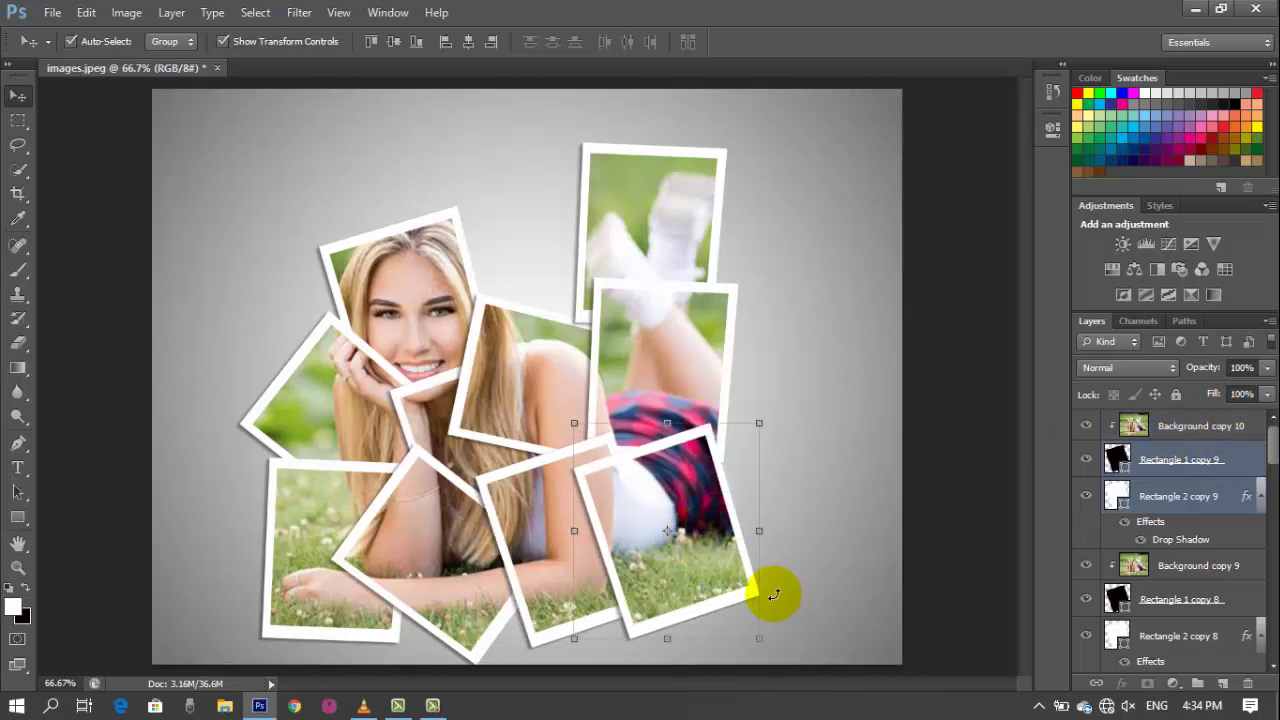
pyautogui.moveTo(774, 595); pyautogui.dragTo(771, 420)
pyautogui.moveTo(723, 529); pyautogui.dragTo(762, 483)
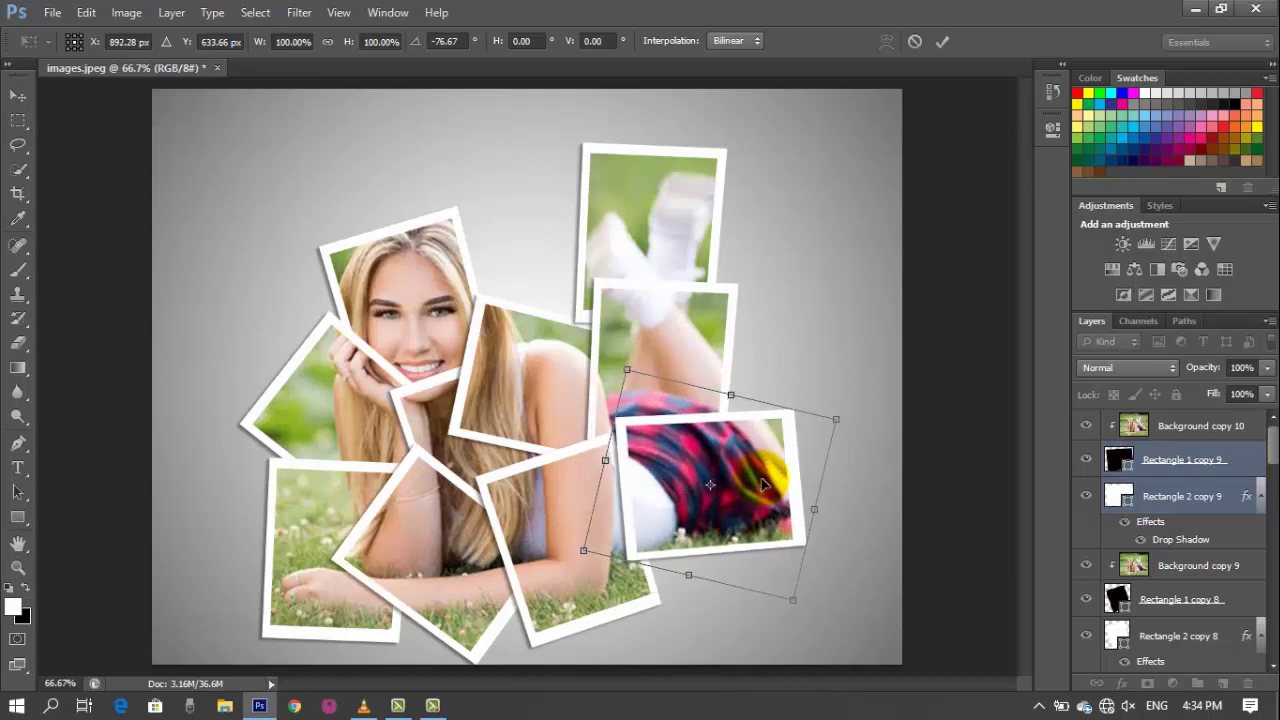
pyautogui.press('ctrl')
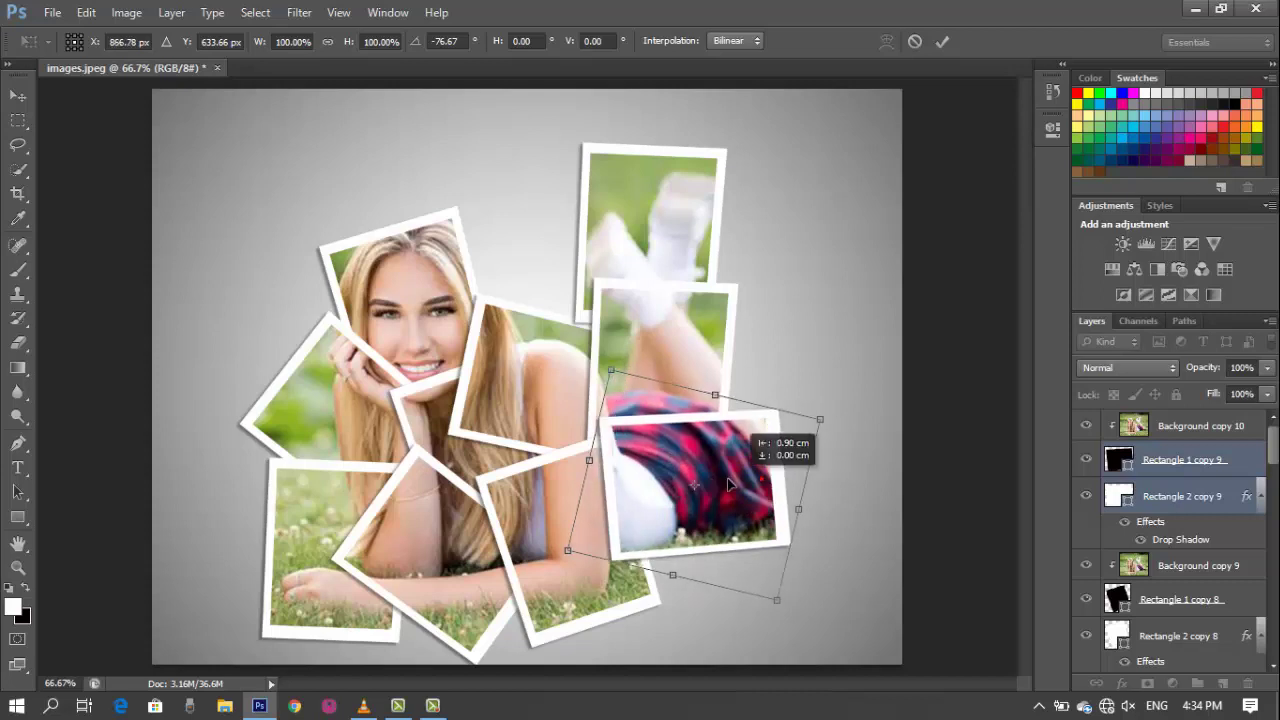
pyautogui.moveTo(762, 484)
pyautogui.mouseDown()
pyautogui.moveTo(768, 518)
pyautogui.moveTo(762, 507)
pyautogui.mouseUp()
pyautogui.press('ctrl')
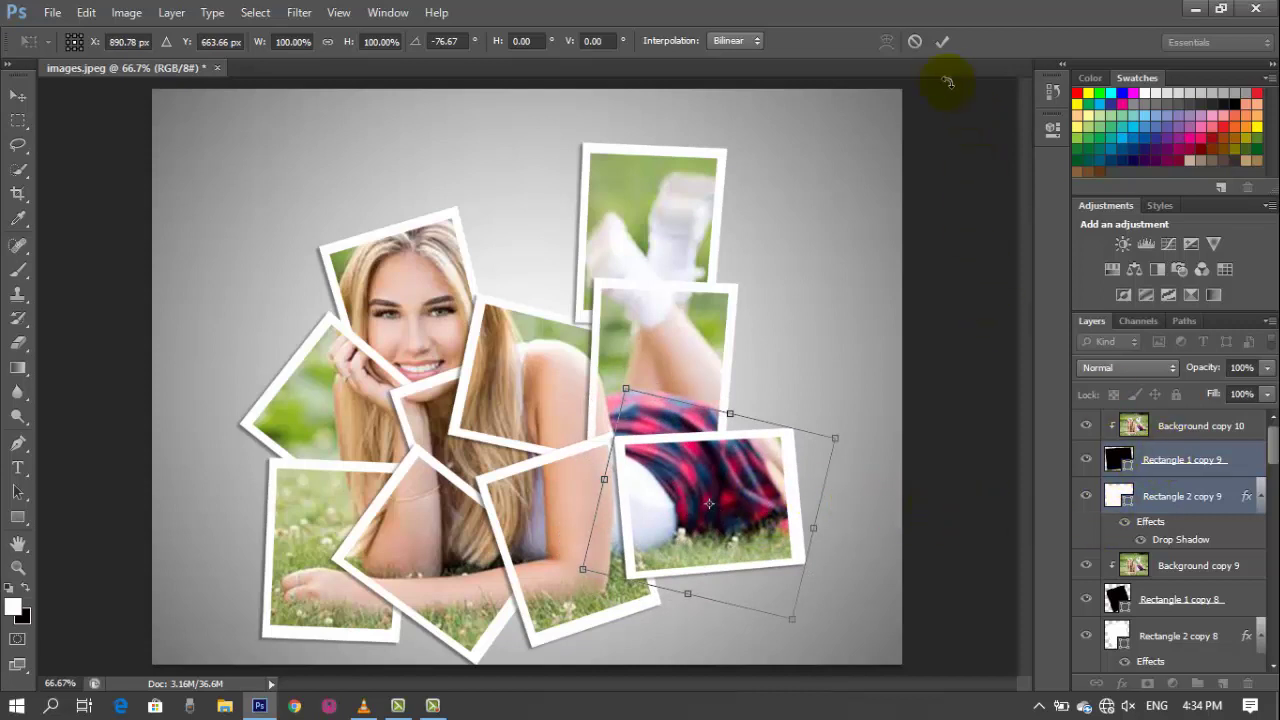
pyautogui.click(942, 42)
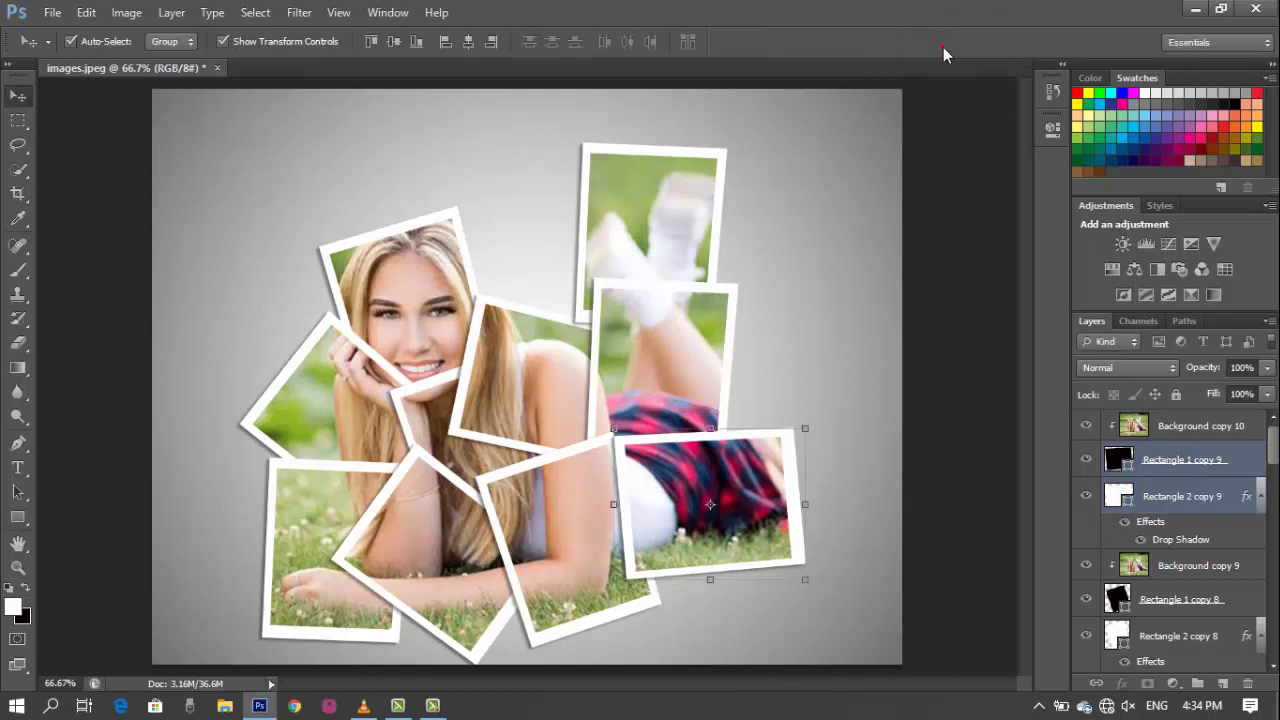
# Step: Duplicate the plaid fabric frame's layers, Background copy 10, Rectangle 1 copy 9 and Rectangle 2 copy 9, within images.jpeg
pyautogui.keyDown('shift'); pyautogui.click(1197, 428); pyautogui.keyUp('shift')
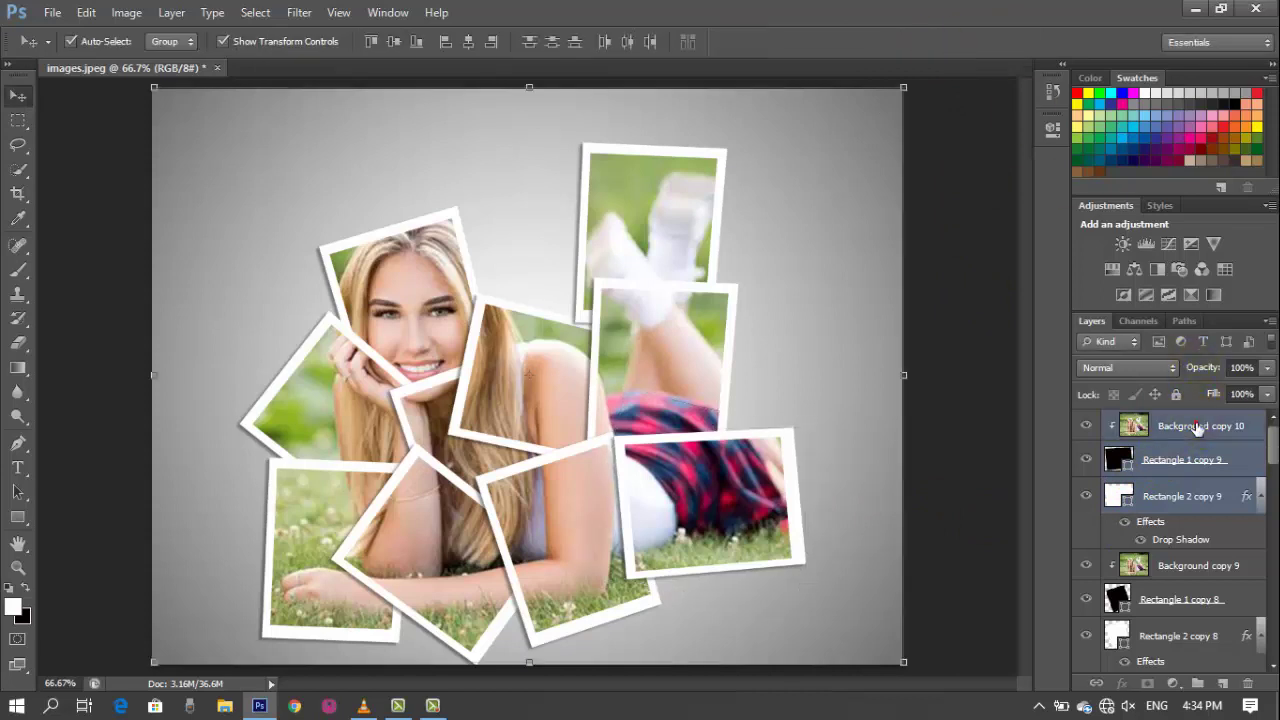
pyautogui.rightClick(1197, 427)
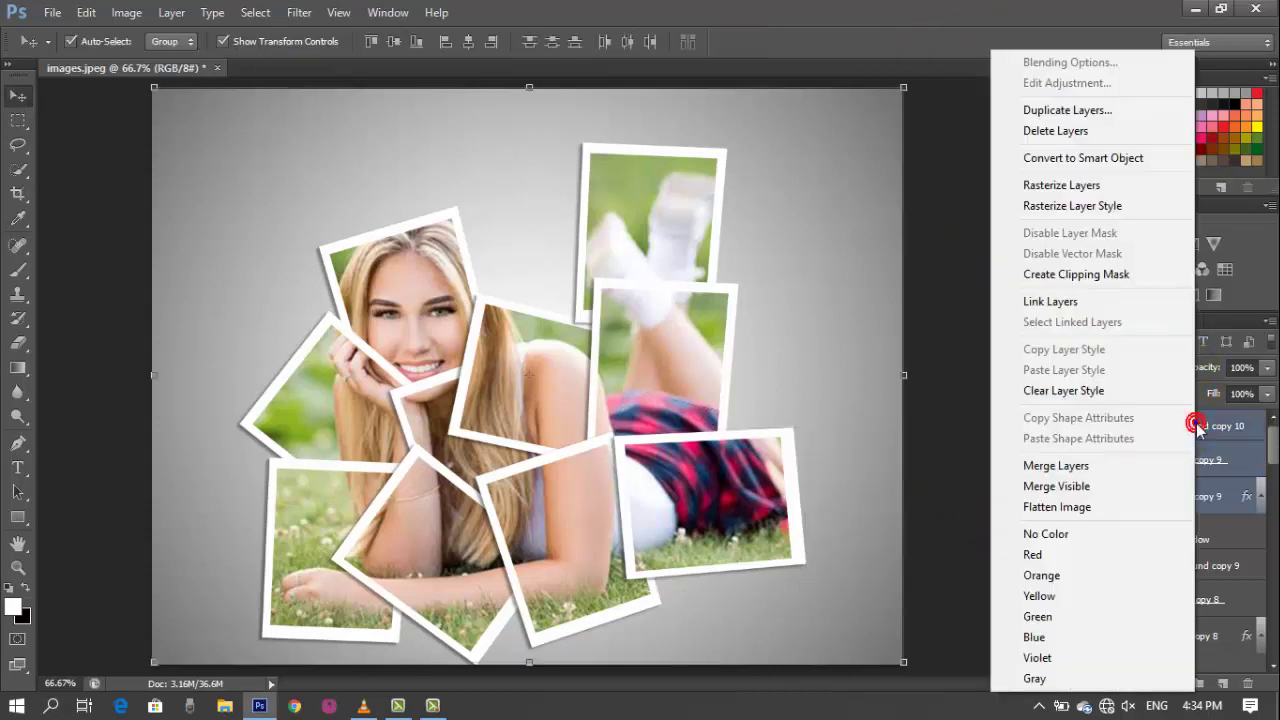
pyautogui.click(1080, 110)
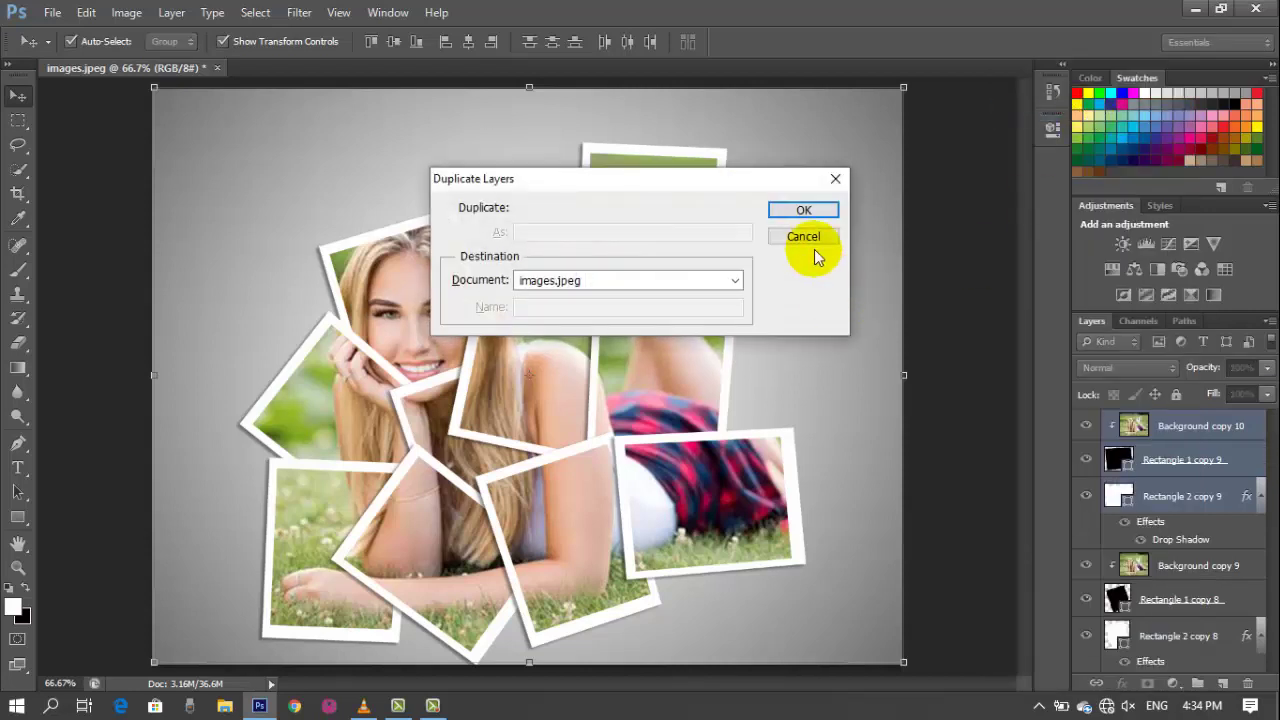
pyautogui.click(806, 210)
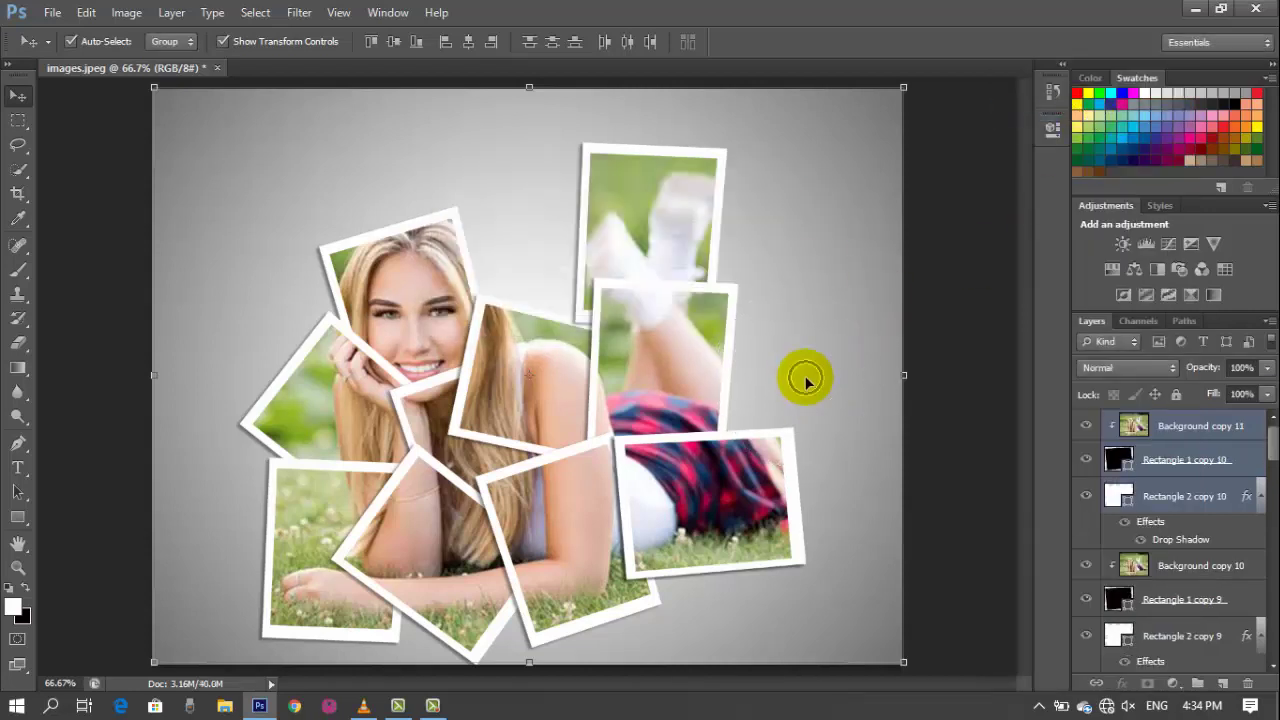
# Step: Move only Rectangle 1 copy 10 and Rectangle 2 copy 10 over the grass and lower leg beside the legs frame, rotating them about 91°
pyautogui.keyDown('ctrl'); pyautogui.click(1212, 430); pyautogui.keyUp('ctrl')
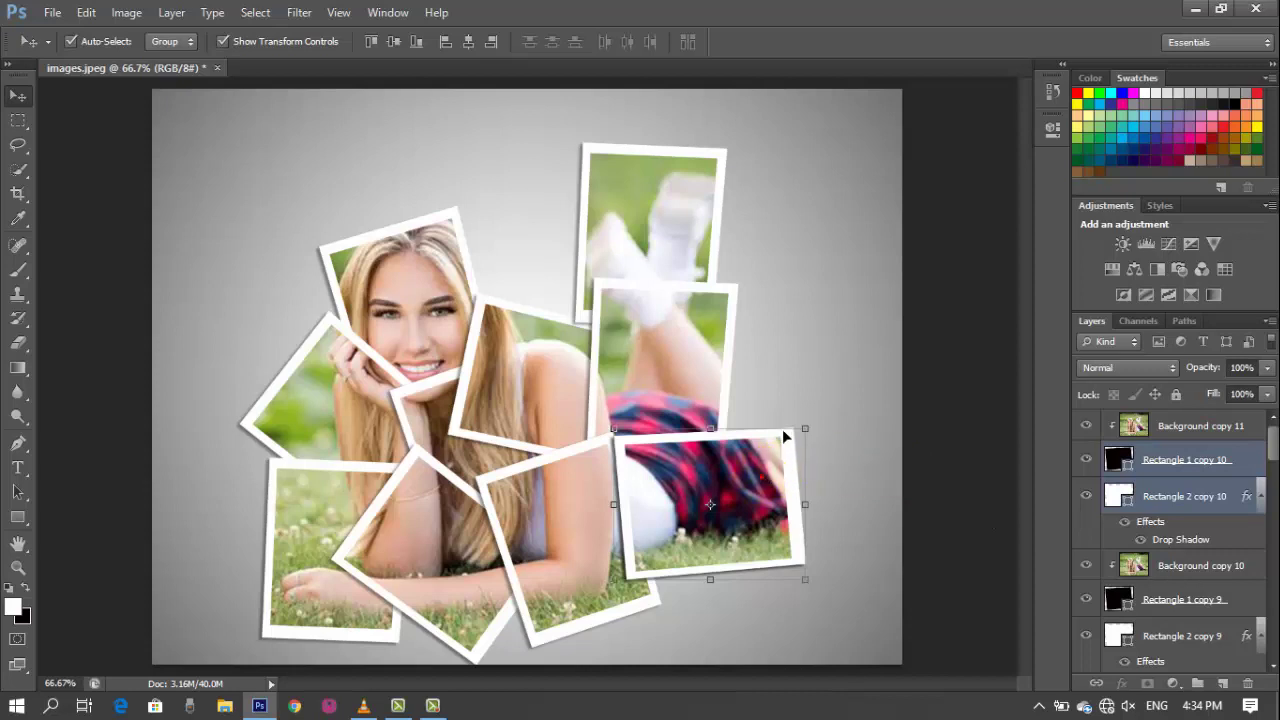
pyautogui.moveTo(783, 435); pyautogui.dragTo(819, 404)
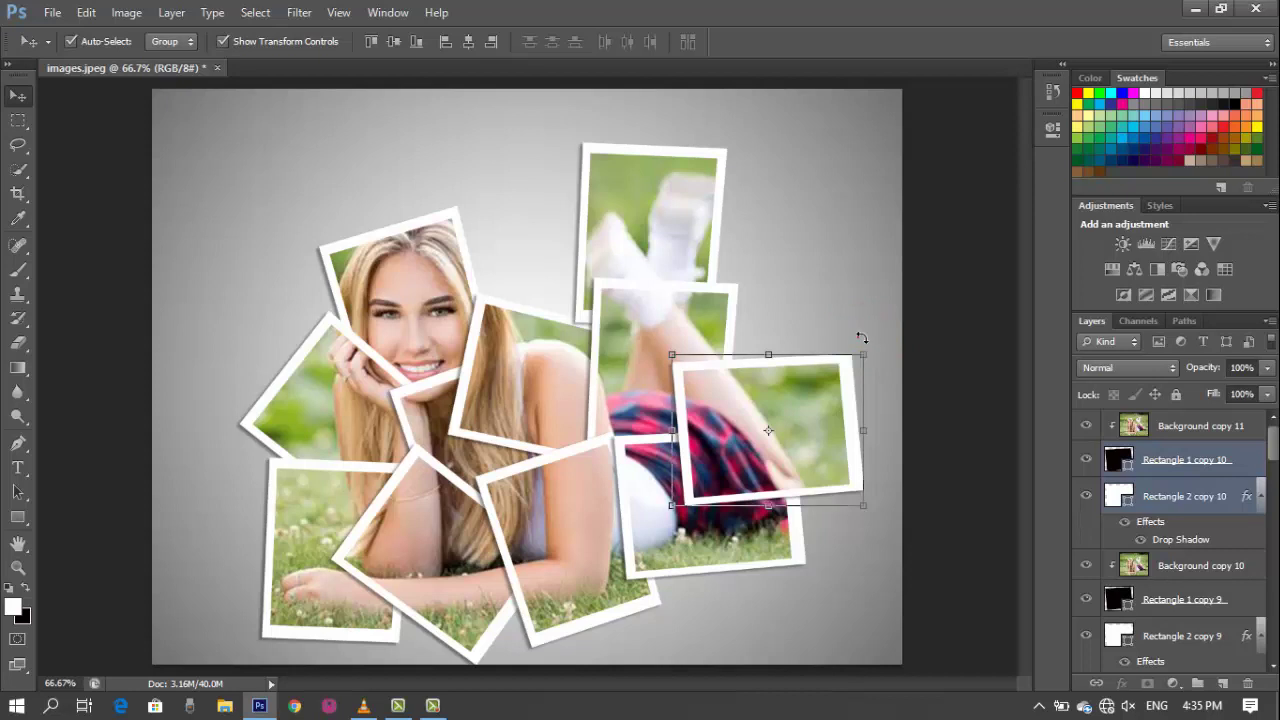
pyautogui.moveTo(857, 337); pyautogui.dragTo(857, 520)
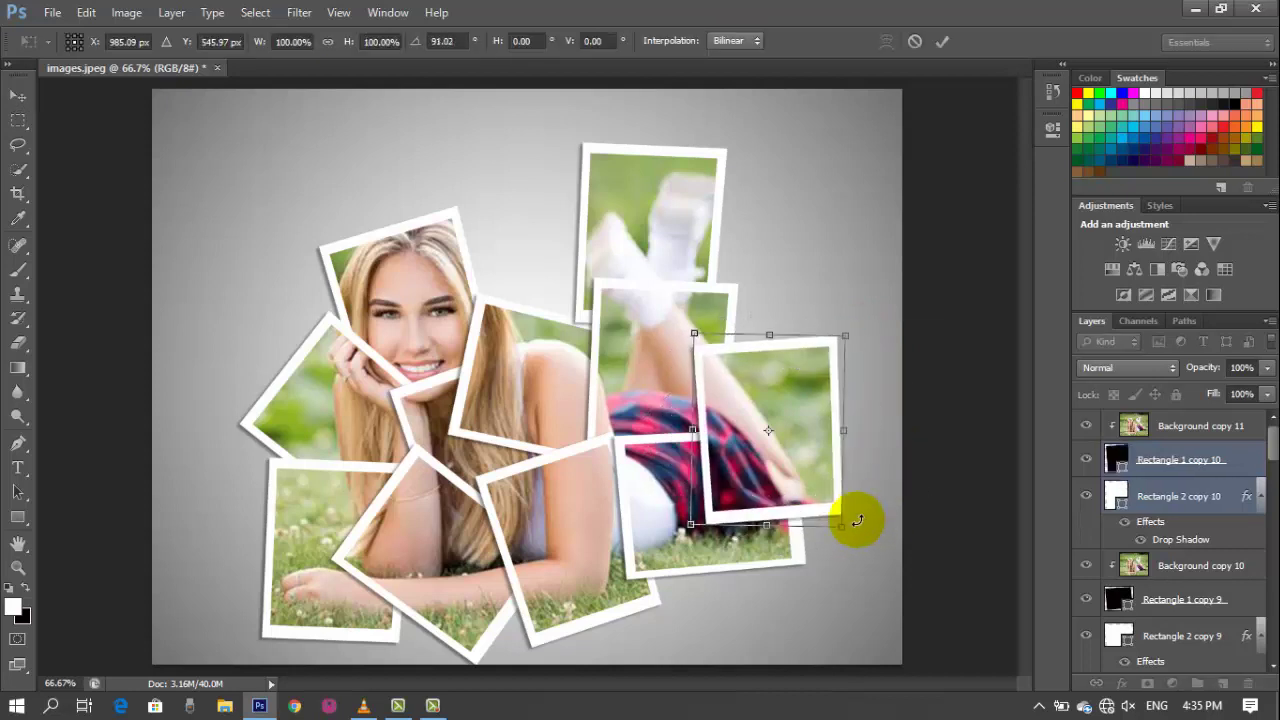
pyautogui.moveTo(755, 452)
pyautogui.mouseDown()
pyautogui.moveTo(782, 473)
pyautogui.moveTo(771, 484)
pyautogui.moveTo(774, 452)
pyautogui.moveTo(751, 420)
pyautogui.moveTo(765, 420)
pyautogui.mouseUp()
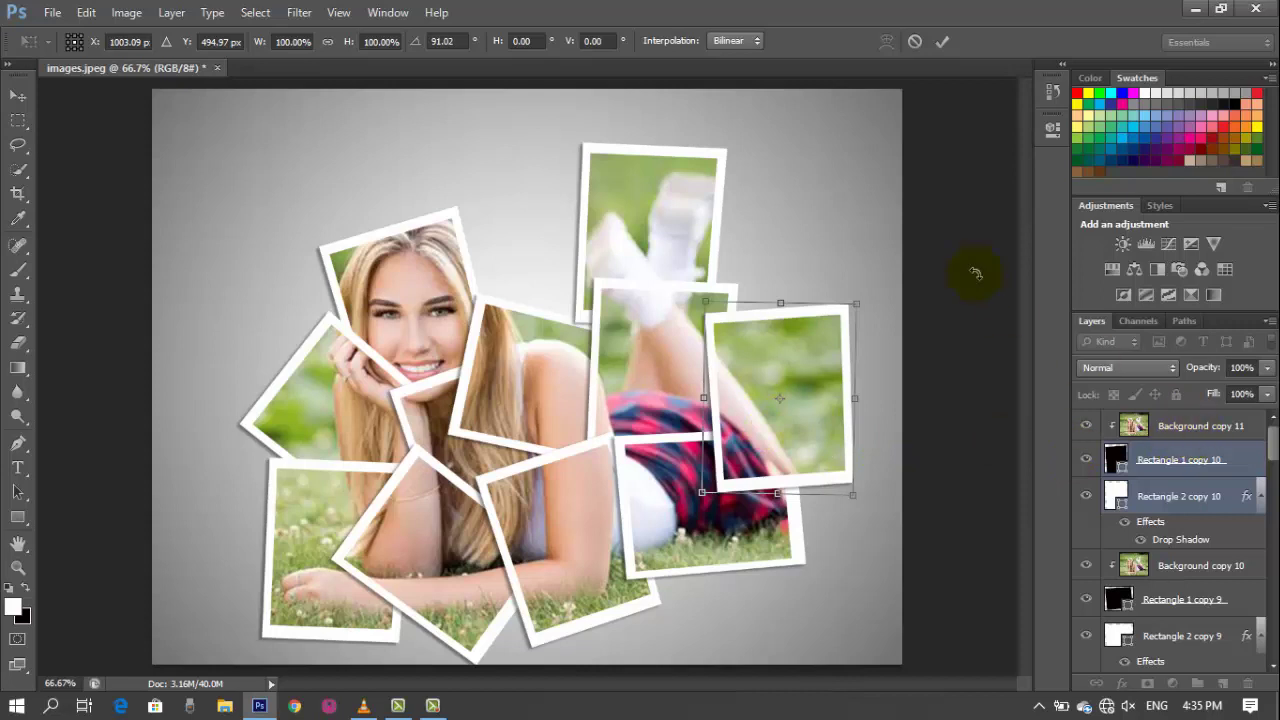
pyautogui.click(942, 42)
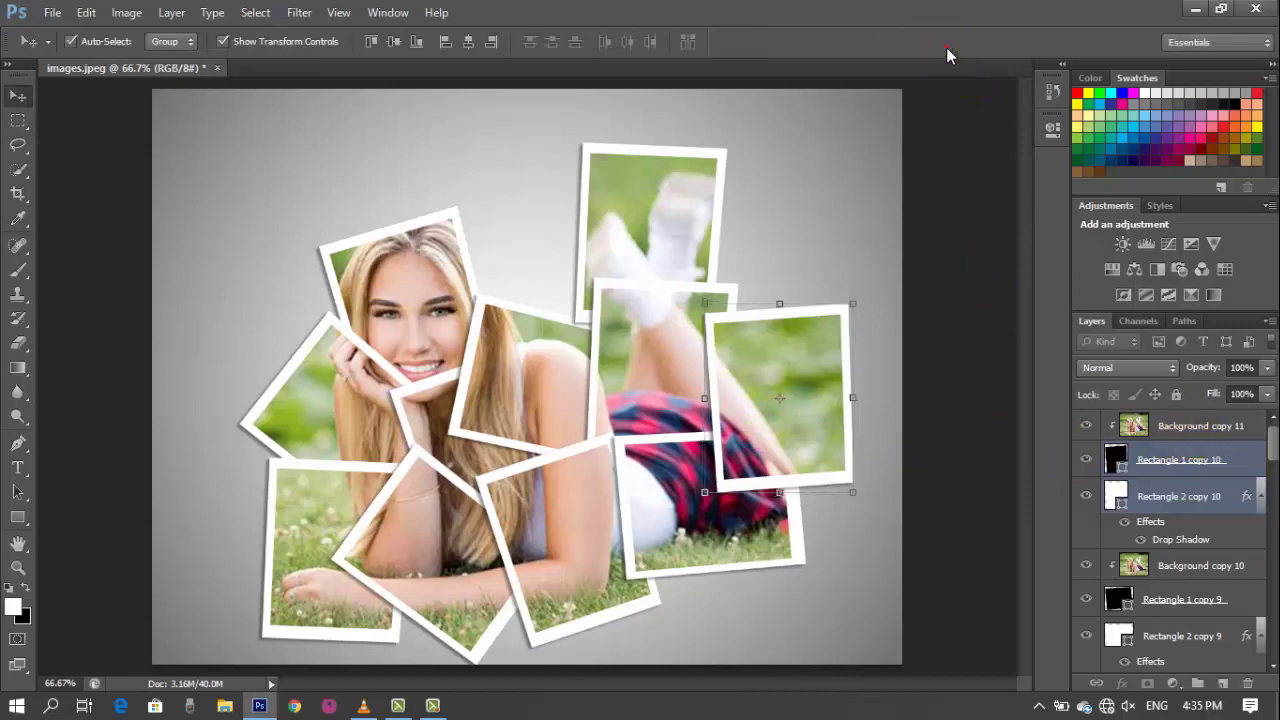
# Step: Duplicate the lower-leg frame's layers, Background copy 11, Rectangle 1 copy 10 and Rectangle 2 copy 10, within images.jpeg
pyautogui.keyDown('shift'); pyautogui.click(1196, 434); pyautogui.keyUp('shift')
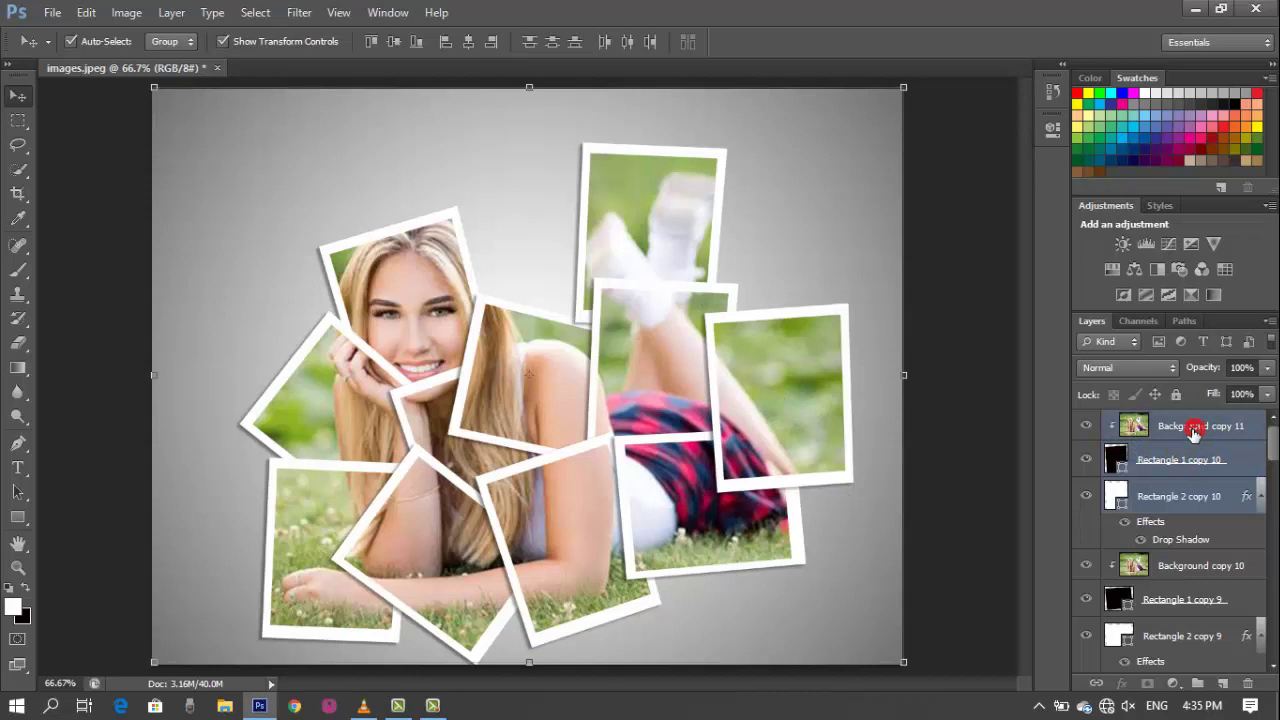
pyautogui.rightClick(1193, 432)
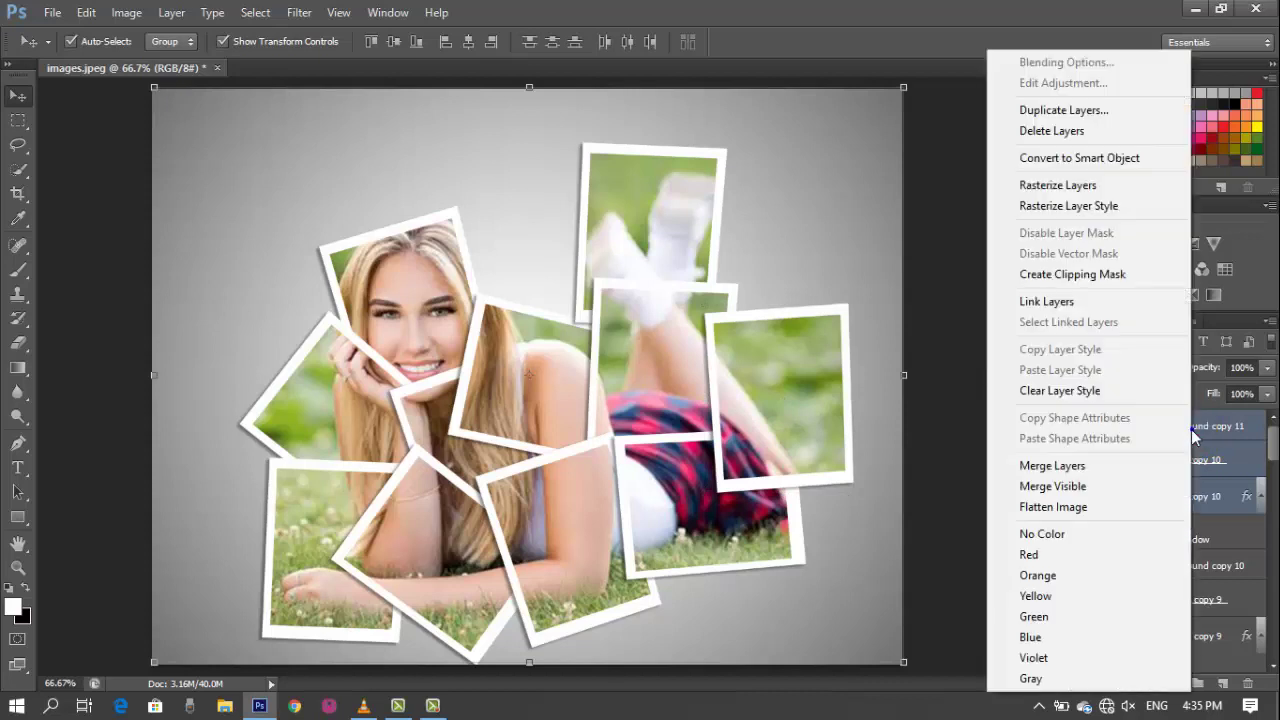
pyautogui.click(1064, 112)
pyautogui.click(799, 212)
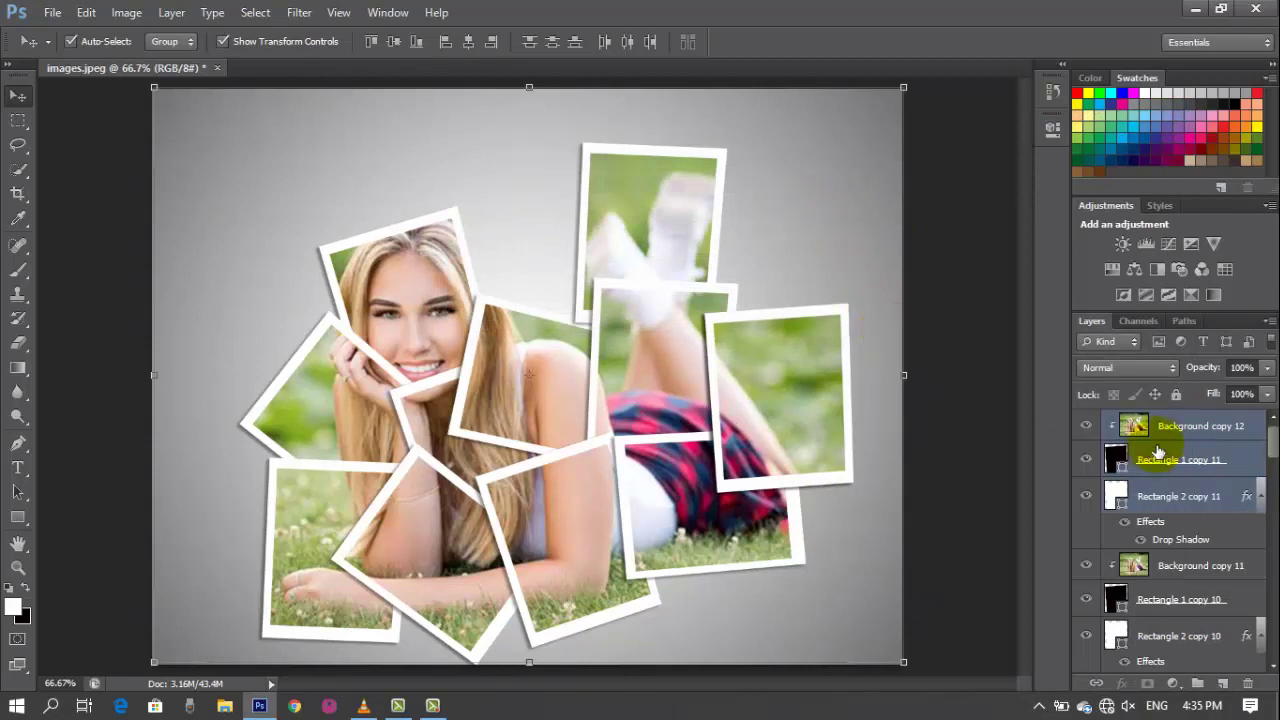
# Step: Move only Rectangle 1 copy 11 and Rectangle 2 copy 11 below the lower-leg frame, over the plaid fabric's end and the grass
pyautogui.keyDown('ctrl'); pyautogui.click(1192, 432); pyautogui.keyUp('ctrl')
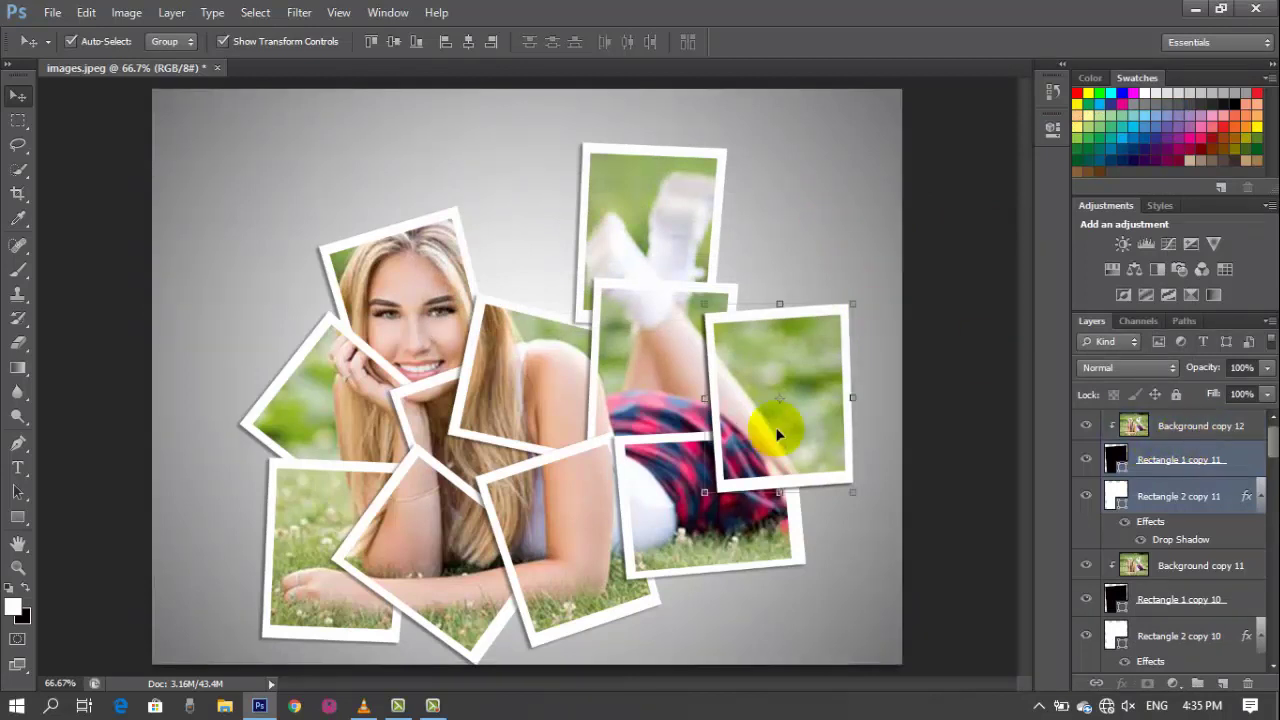
pyautogui.moveTo(776, 429); pyautogui.dragTo(826, 553)
pyautogui.moveTo(824, 548); pyautogui.dragTo(823, 548)
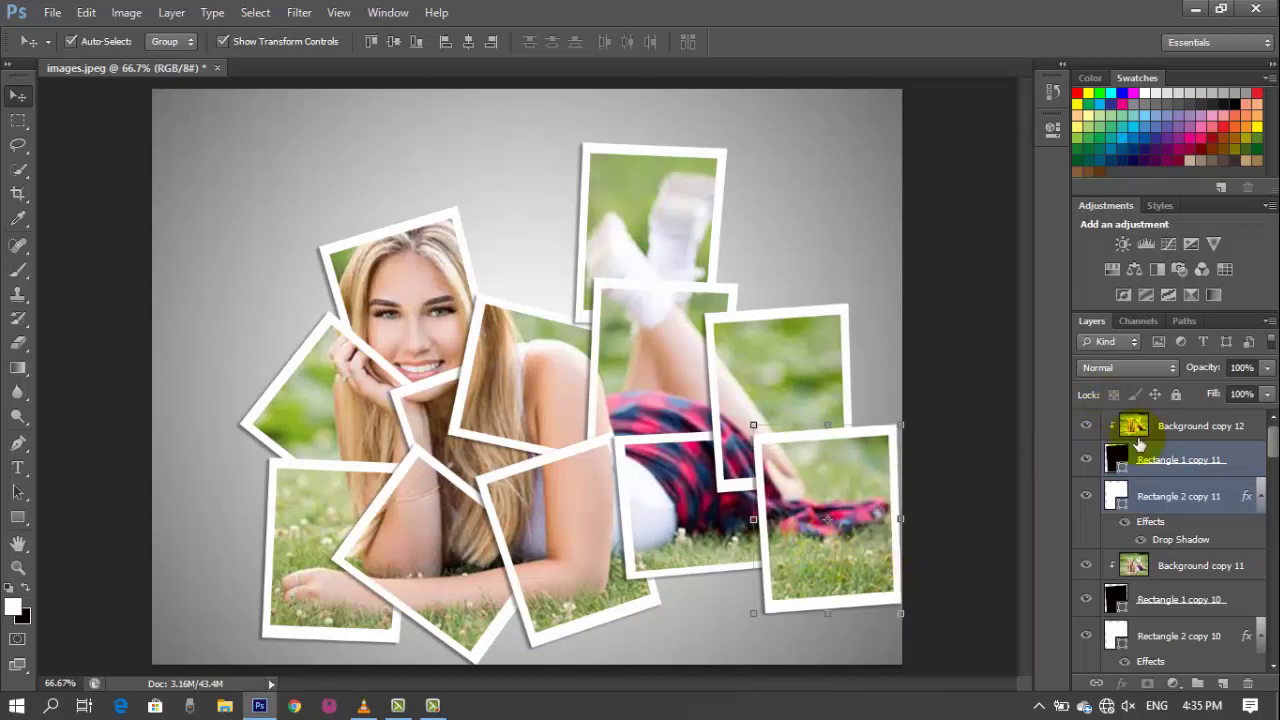
# Step: Duplicate the newly placed frame's layers, Background copy 12, Rectangle 1 copy 11 and Rectangle 2 copy 11, within images.jpeg
pyautogui.click(1213, 428)
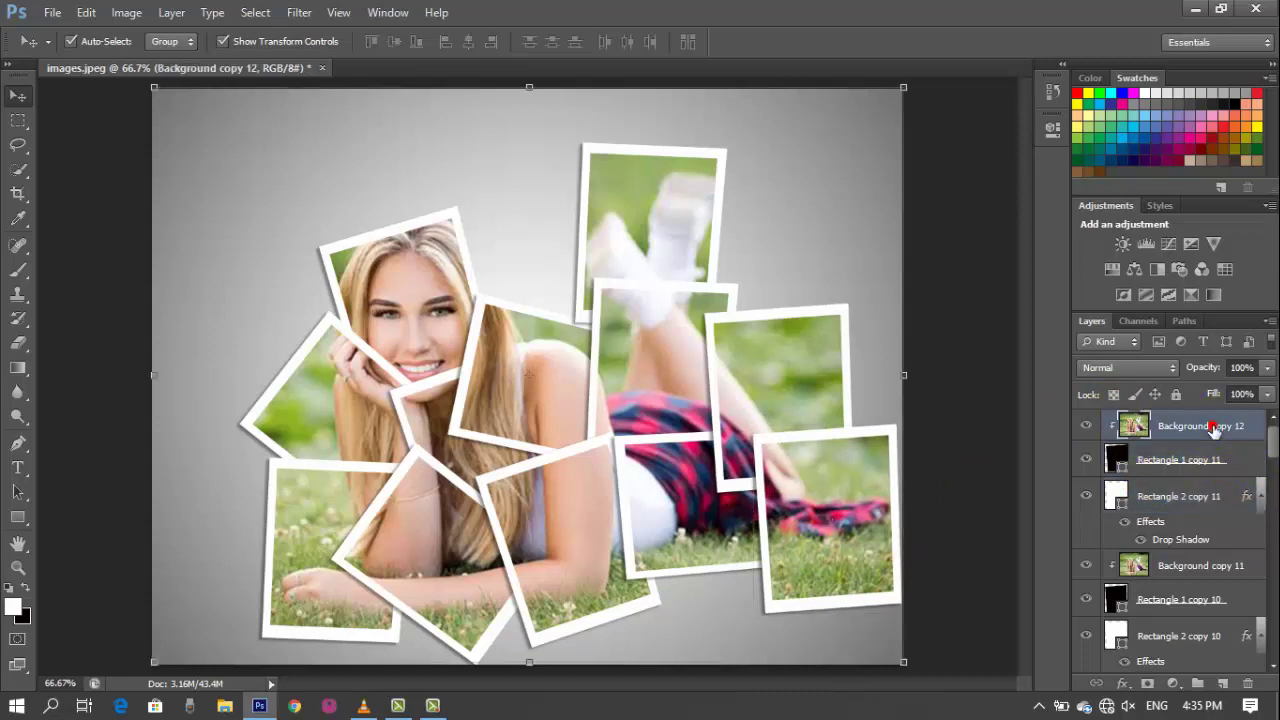
pyautogui.keyDown('shift'); pyautogui.click(1200, 464); pyautogui.keyUp('shift')
pyautogui.keyDown('shift'); pyautogui.click(1198, 488); pyautogui.keyUp('shift')
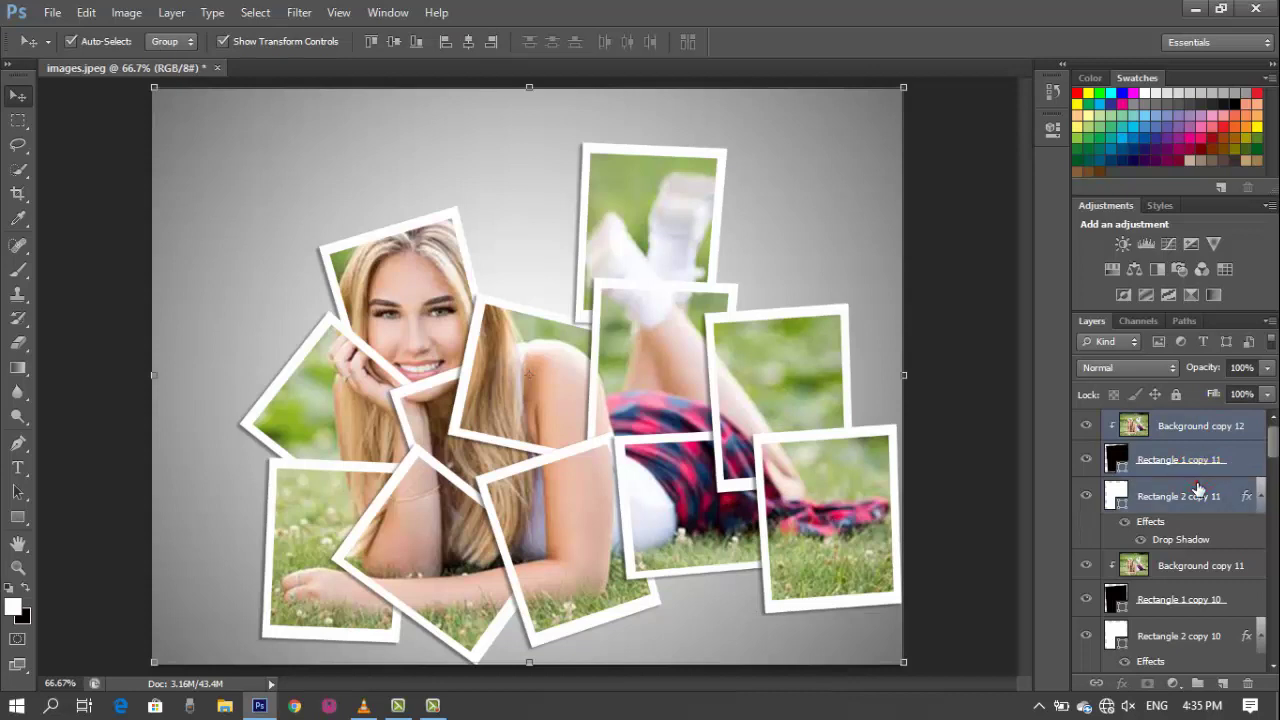
pyautogui.rightClick(1197, 490)
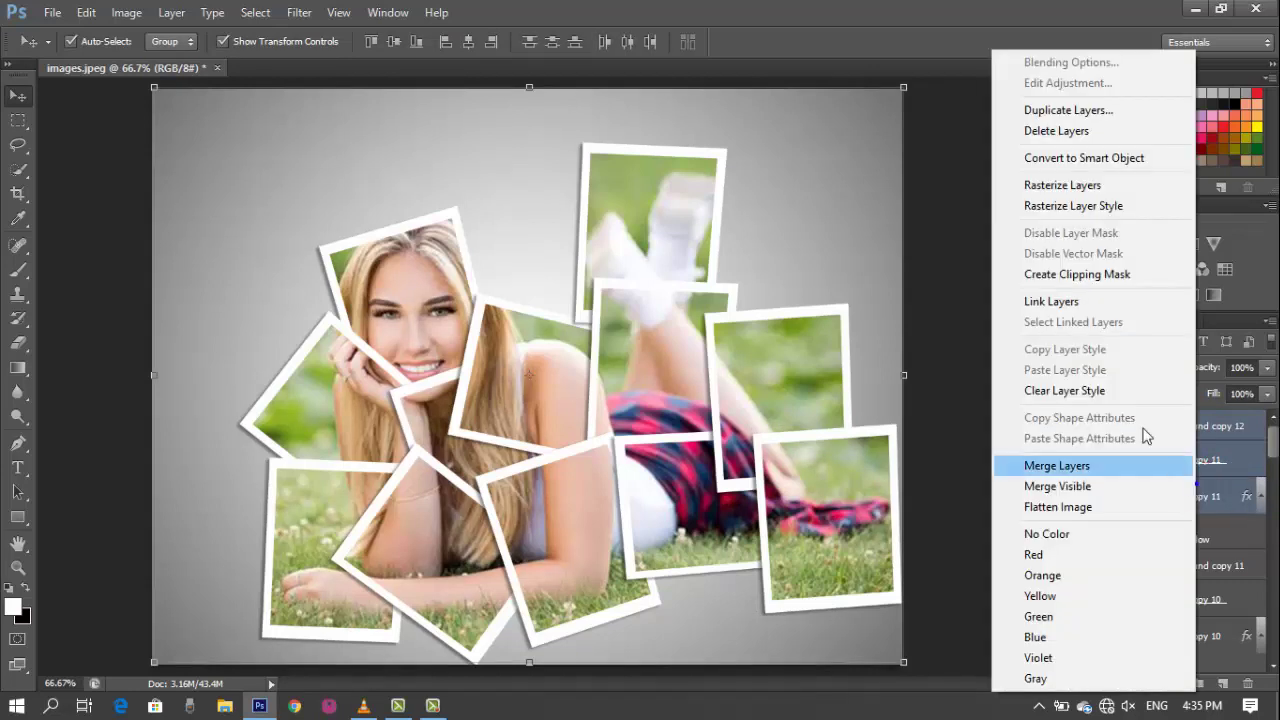
pyautogui.click(1086, 110)
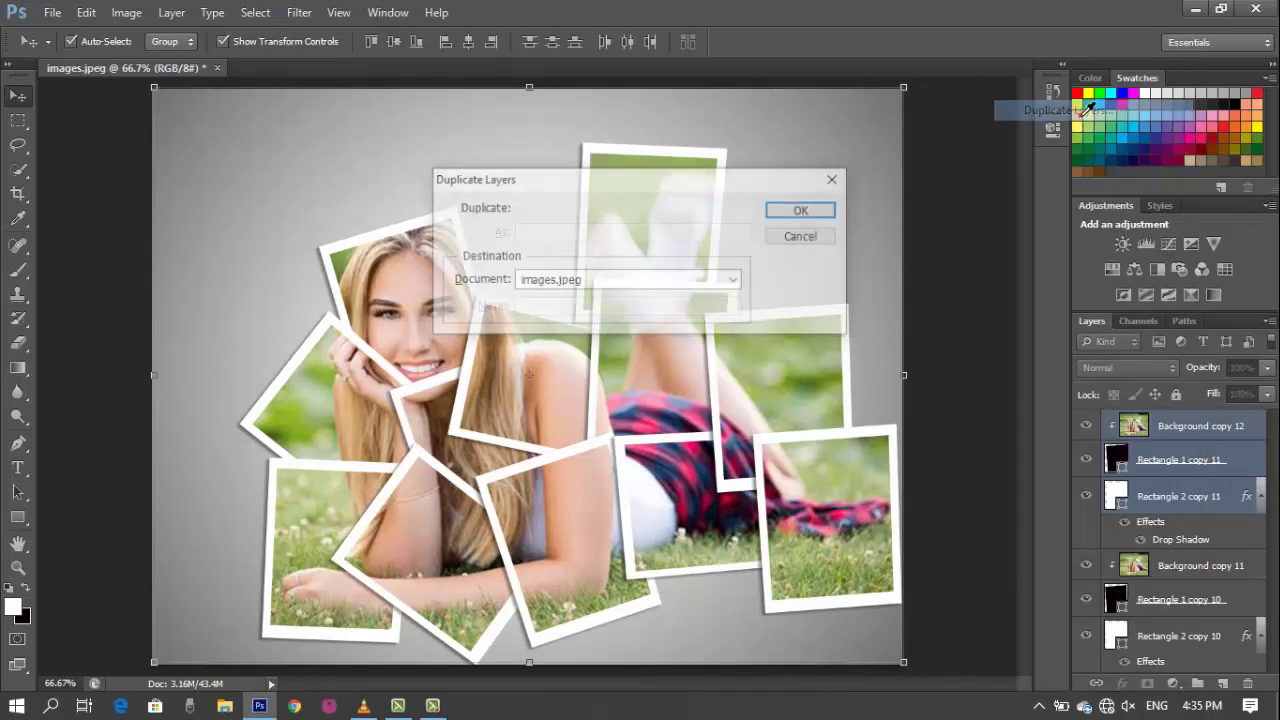
pyautogui.click(805, 222)
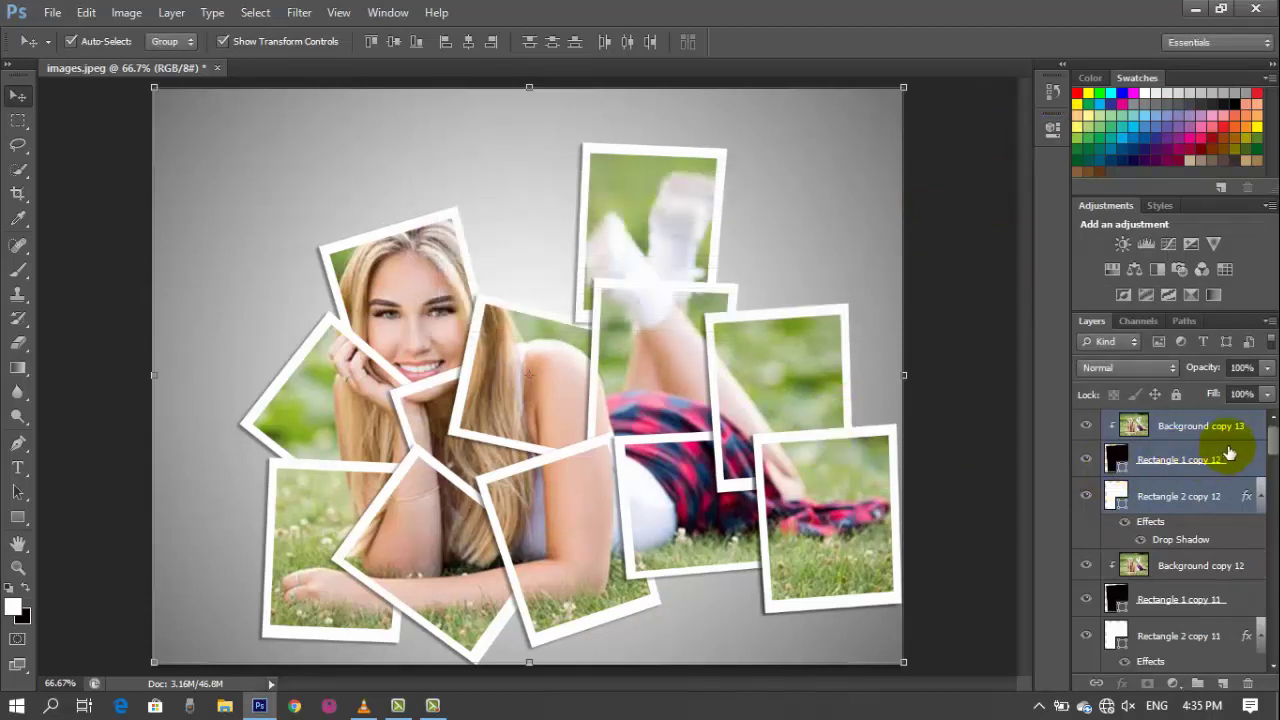
# Step: Move only Rectangle 1 copy 12 and Rectangle 2 copy 12 into the gap between the face and feet frames, then select Background copy 13
pyautogui.keyDown('ctrl'); pyautogui.click(1209, 427); pyautogui.keyUp('ctrl')
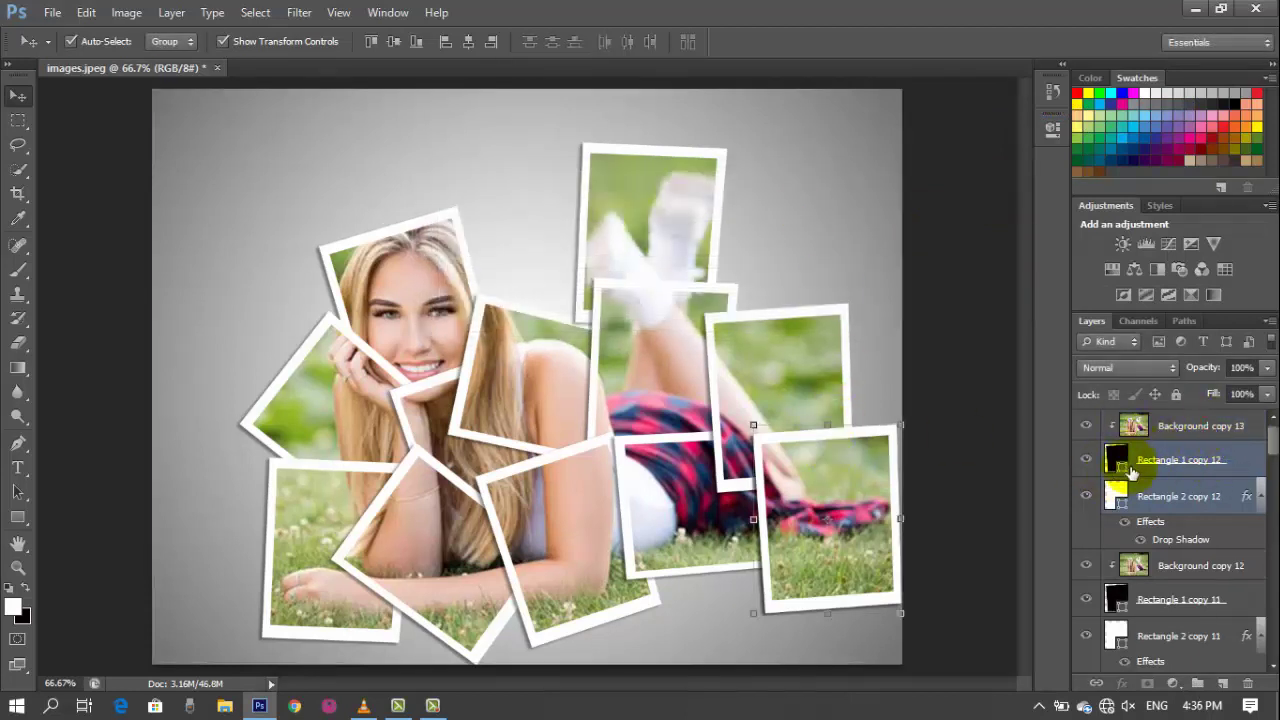
pyautogui.click(806, 498)
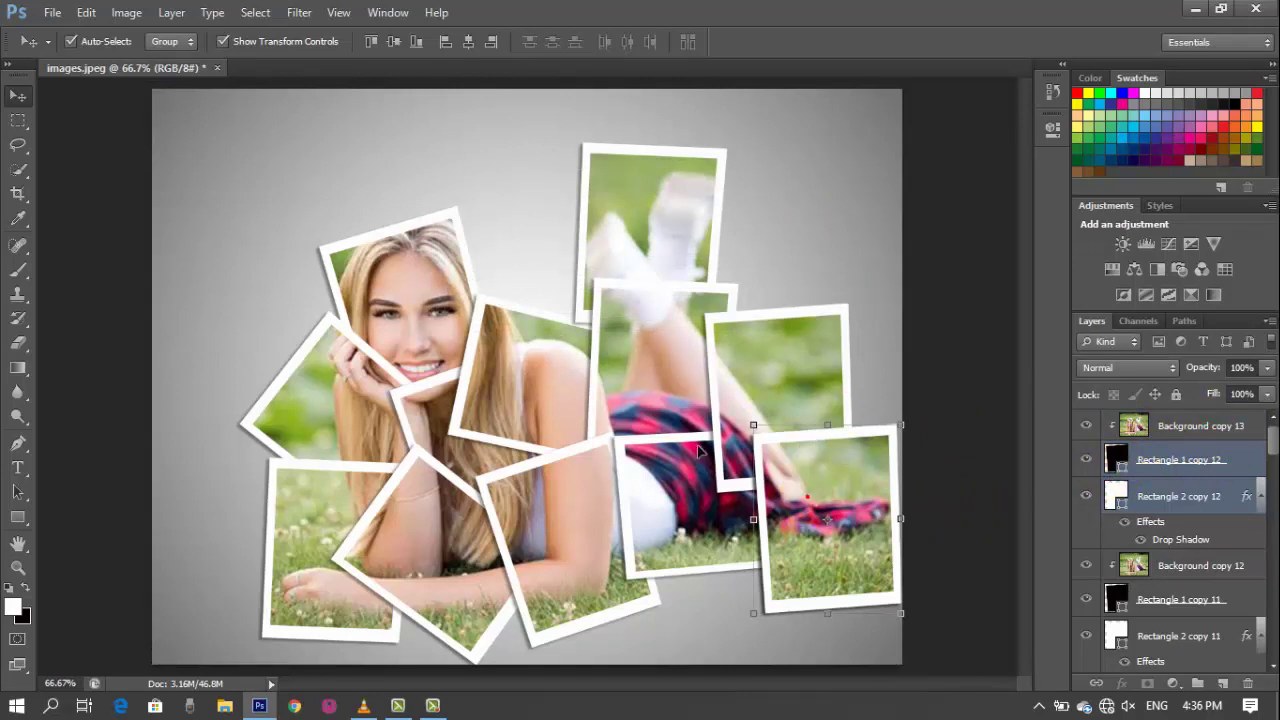
pyautogui.moveTo(699, 452); pyautogui.dragTo(507, 265)
pyautogui.click(507, 268)
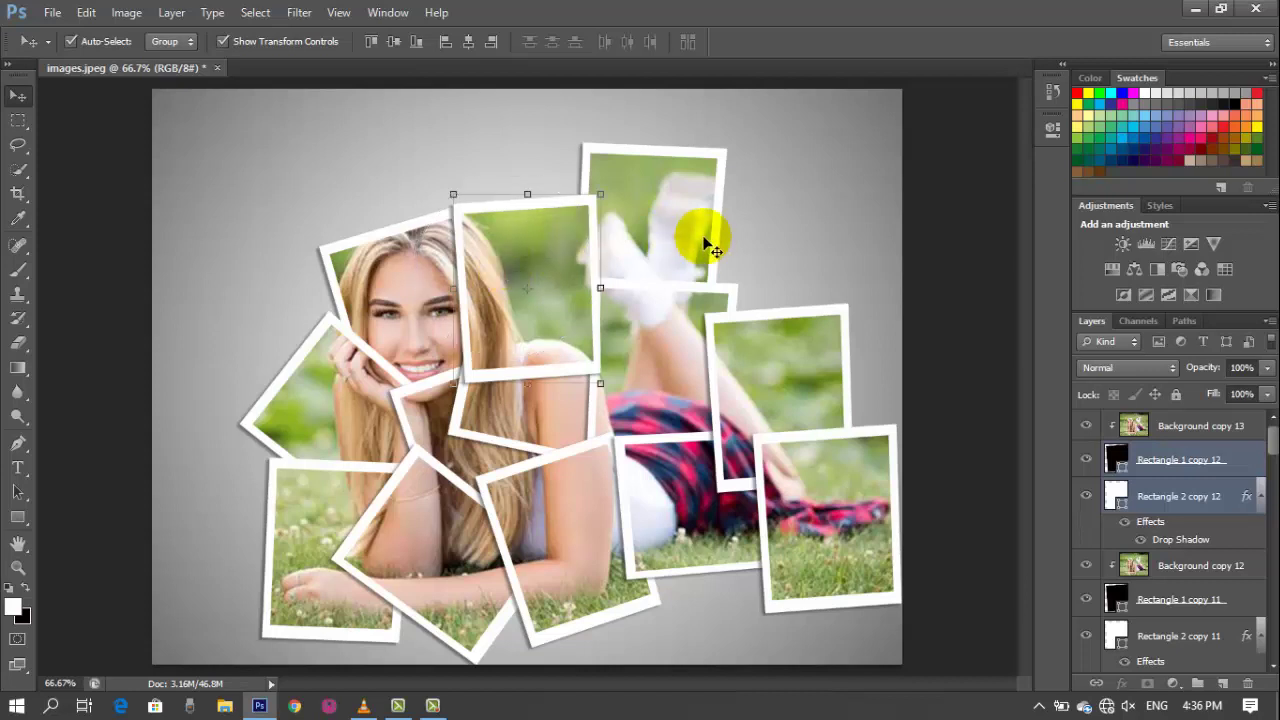
pyautogui.click(891, 170)
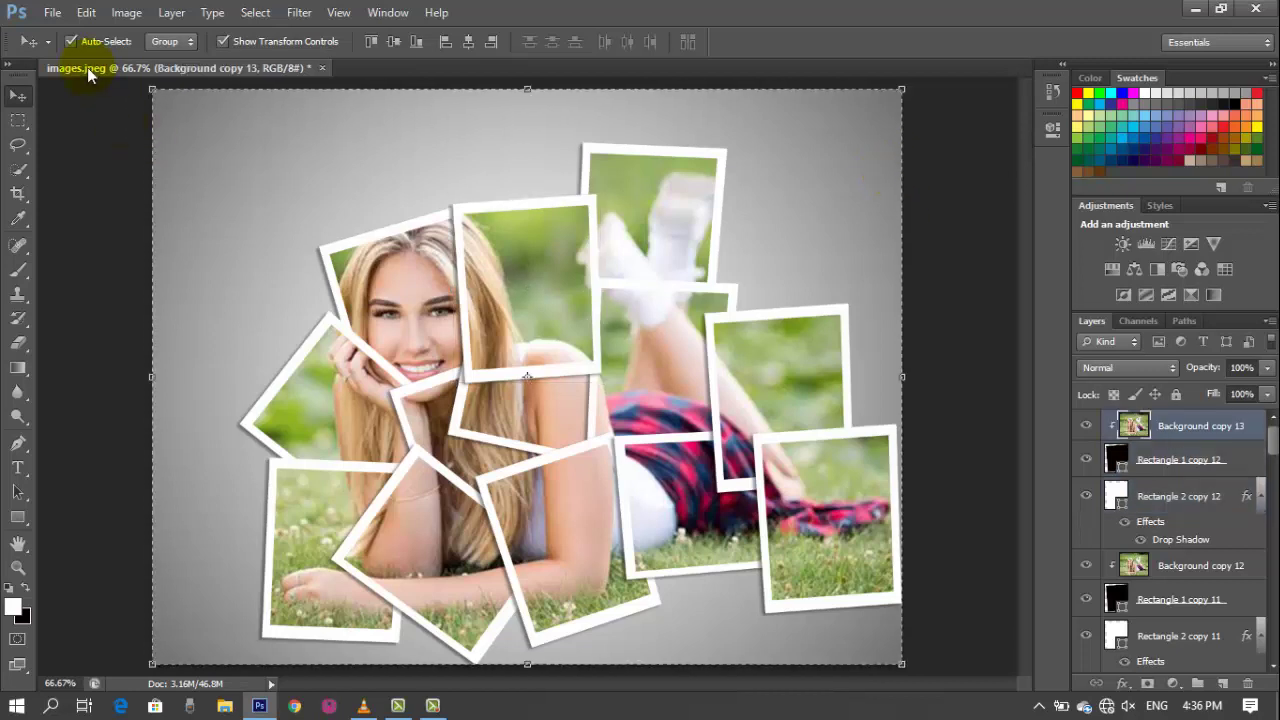
# Step: Set up saving the collage under a new name, with the Desktop as location and Creative a college effect as file name
pyautogui.click(52, 12)
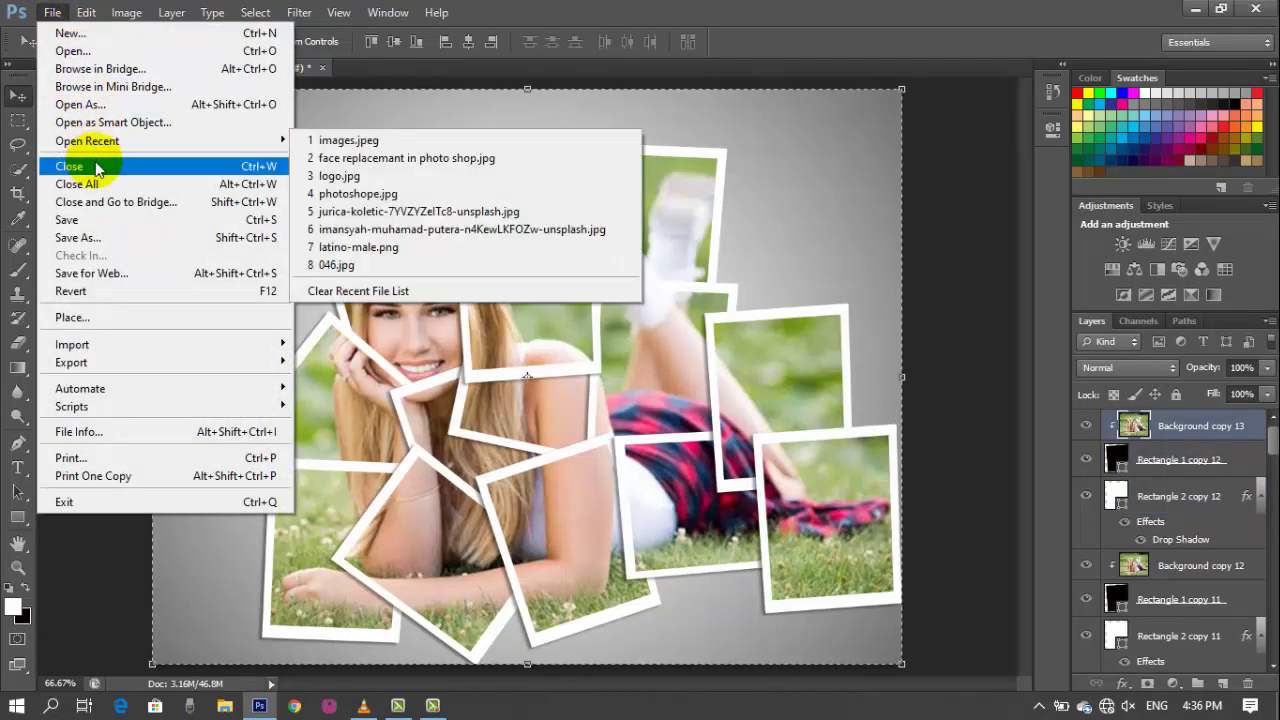
pyautogui.click(104, 238)
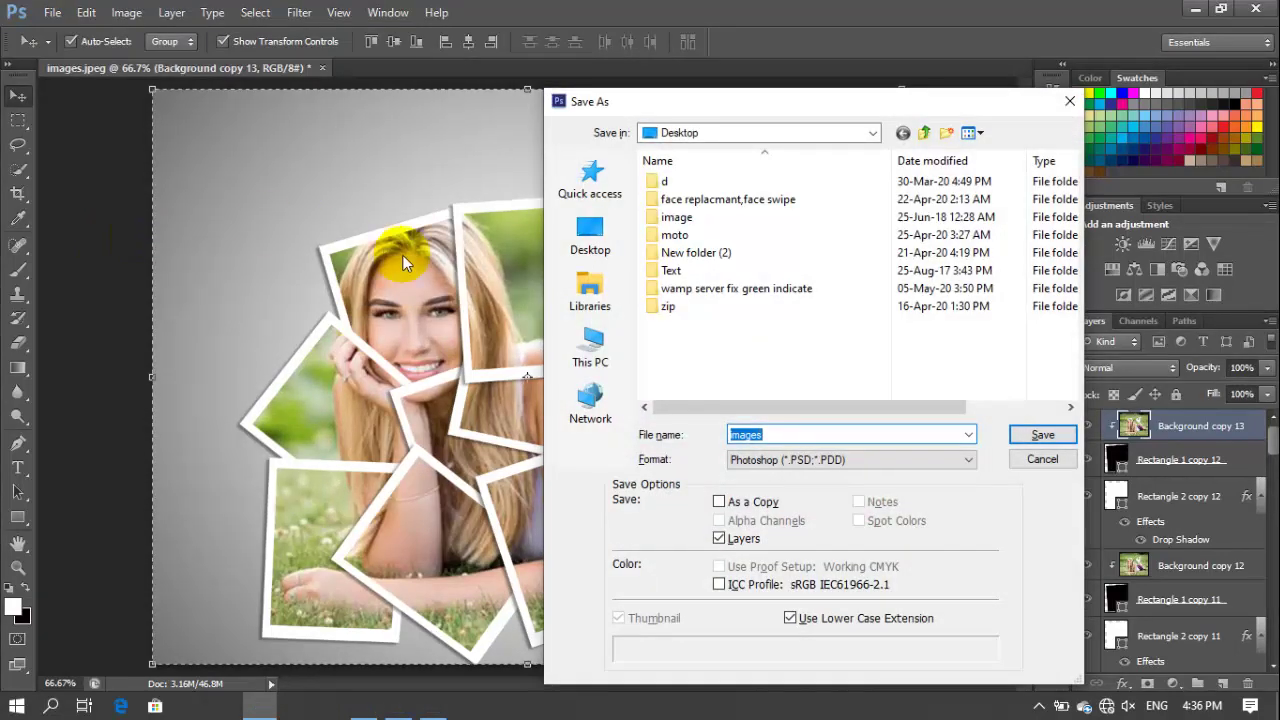
pyautogui.click(589, 232)
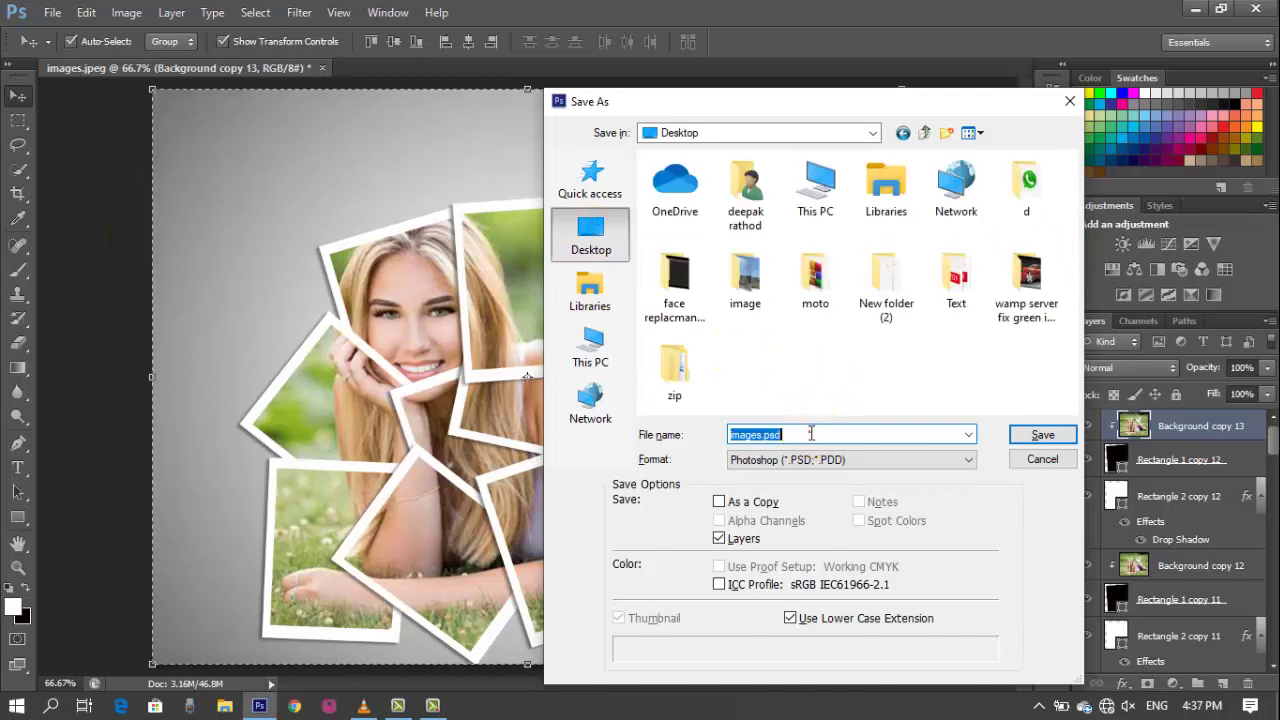
pyautogui.moveTo(810, 433); pyautogui.dragTo(700, 434)
pyautogui.write('C')
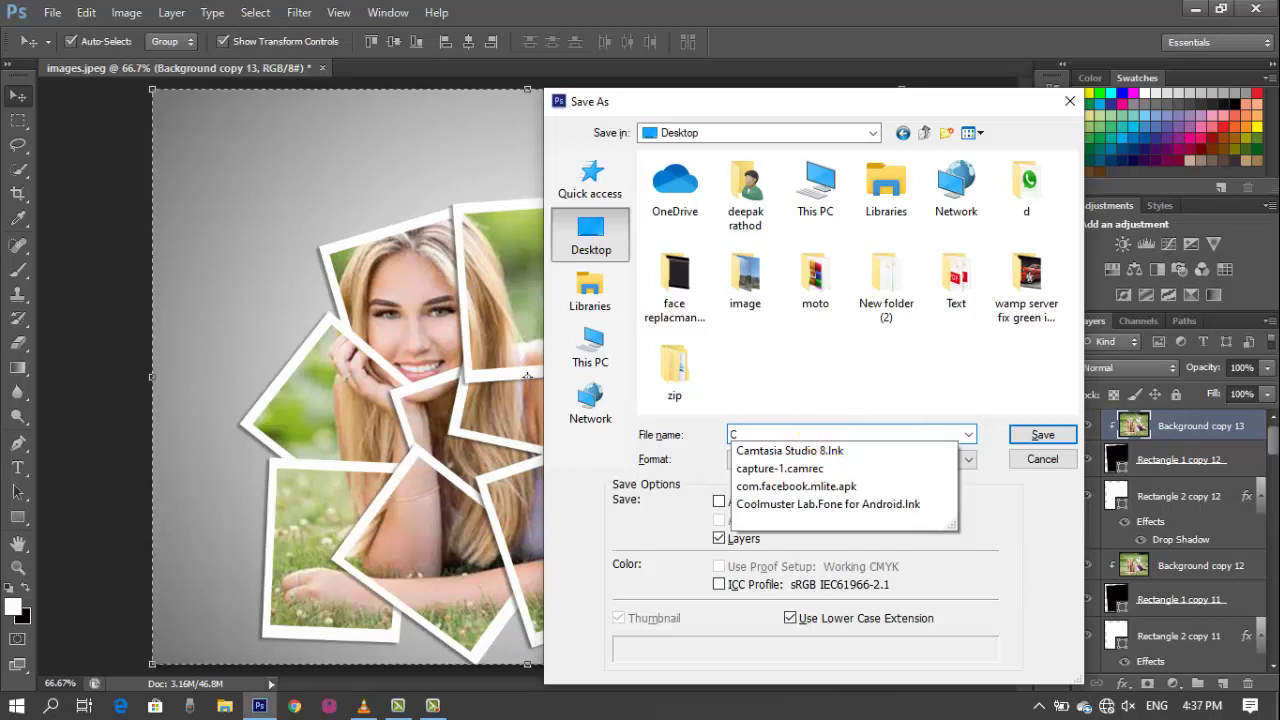
pyautogui.write('reative a')
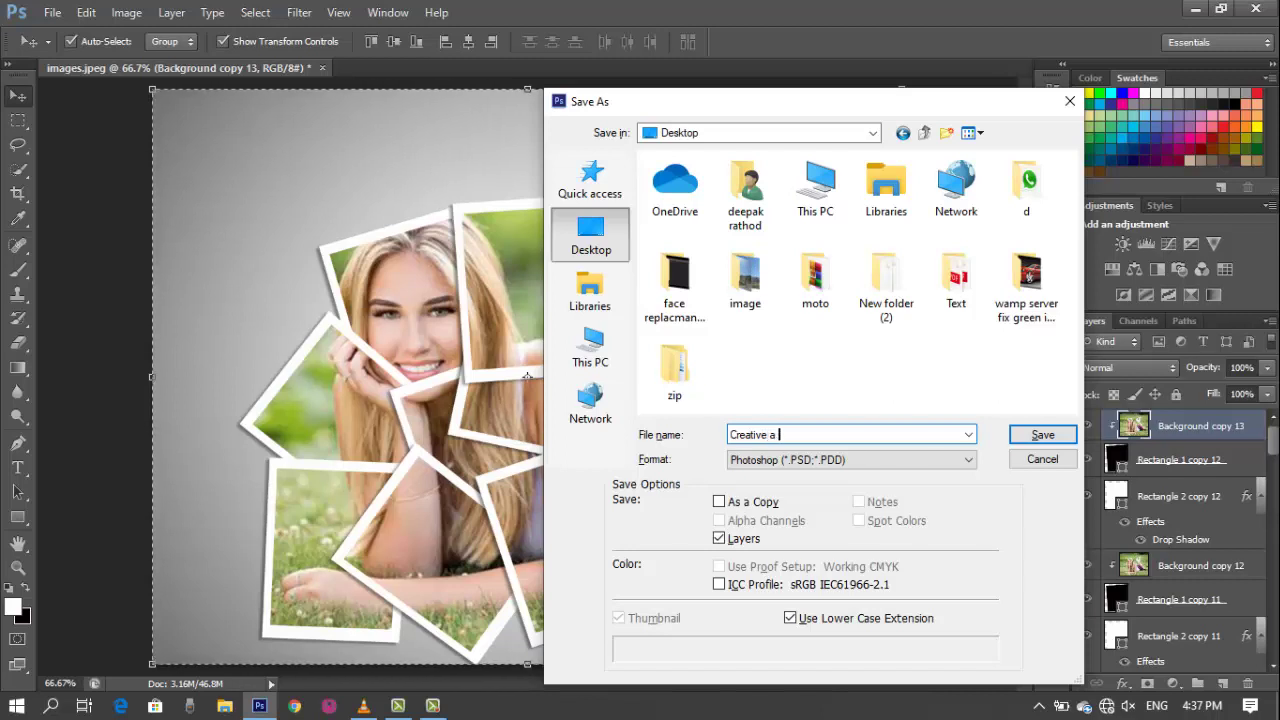
pyautogui.write(' co')
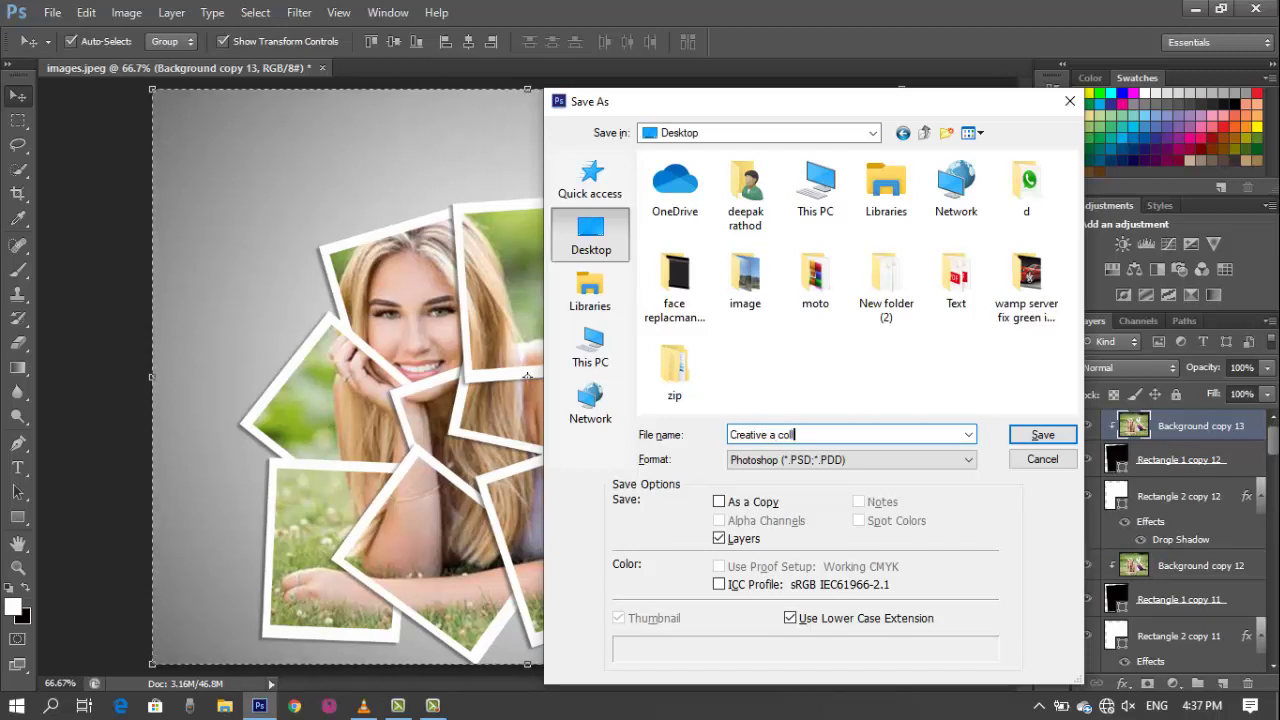
pyautogui.write('llege effect')
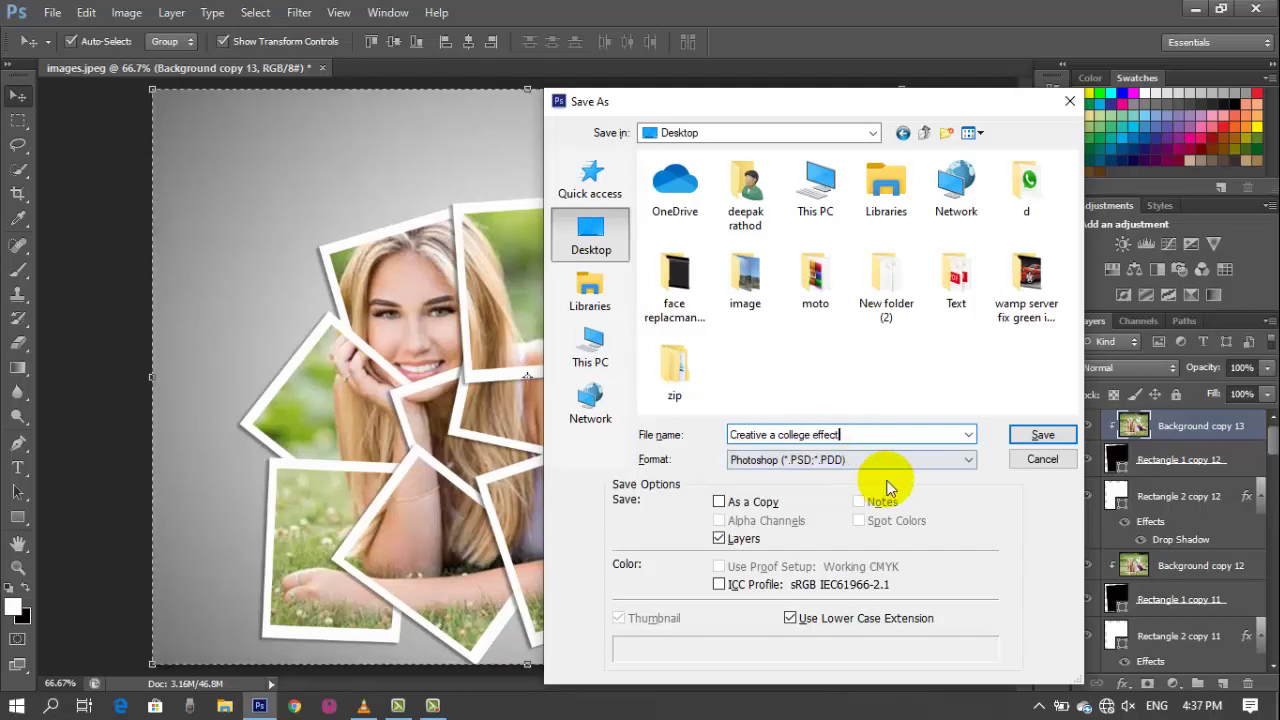
# Step: Save the collage as a JPEG with High quality 8 and the Baseline ("Standard") format option
pyautogui.click(960, 460)
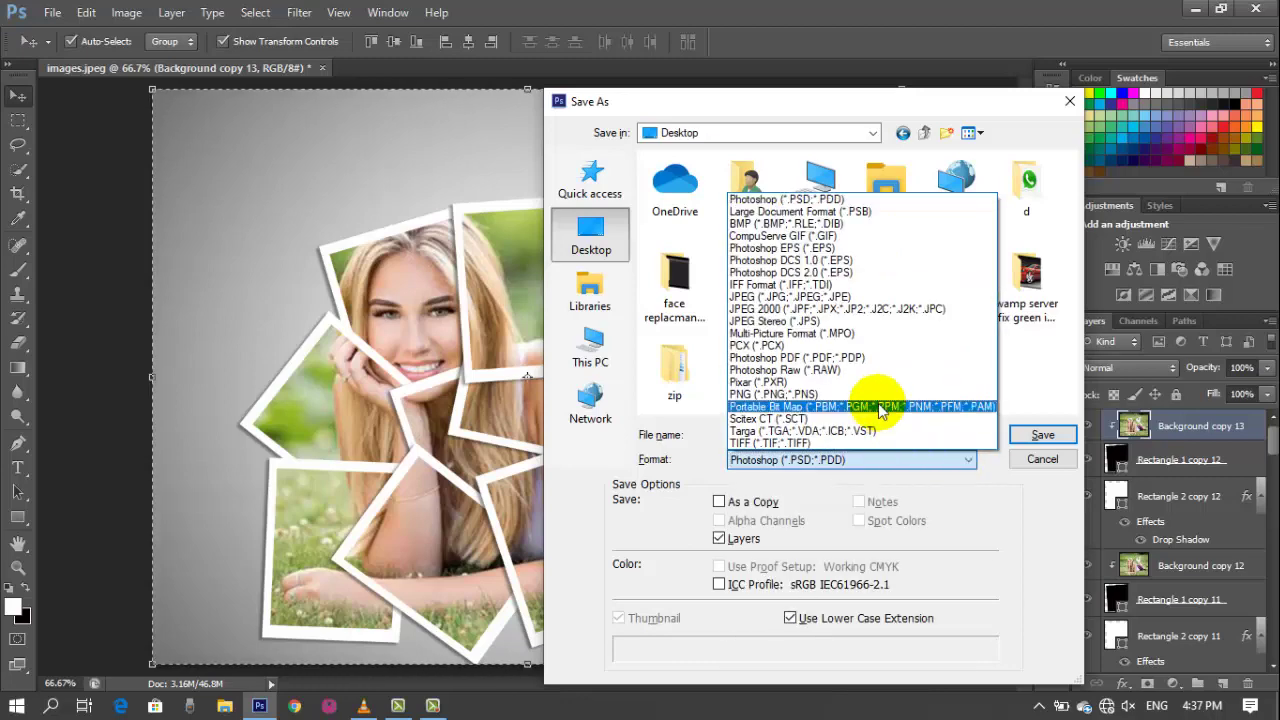
pyautogui.click(876, 298)
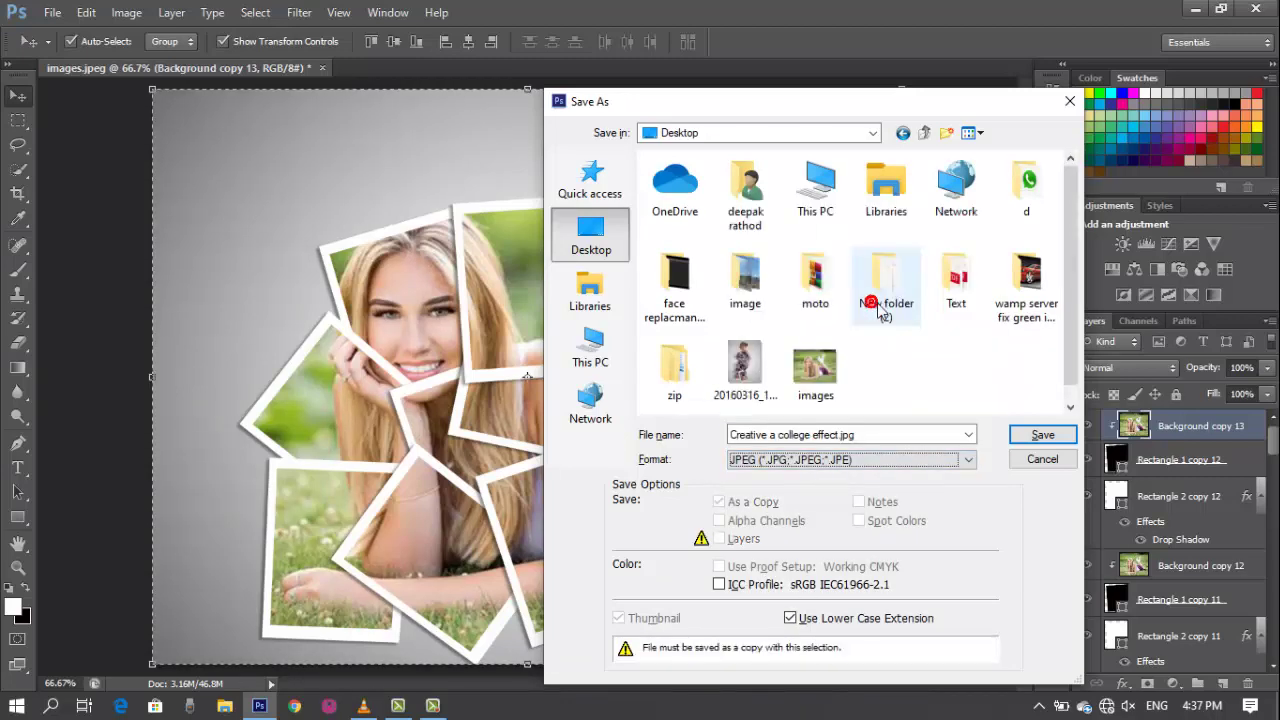
pyautogui.click(1043, 435)
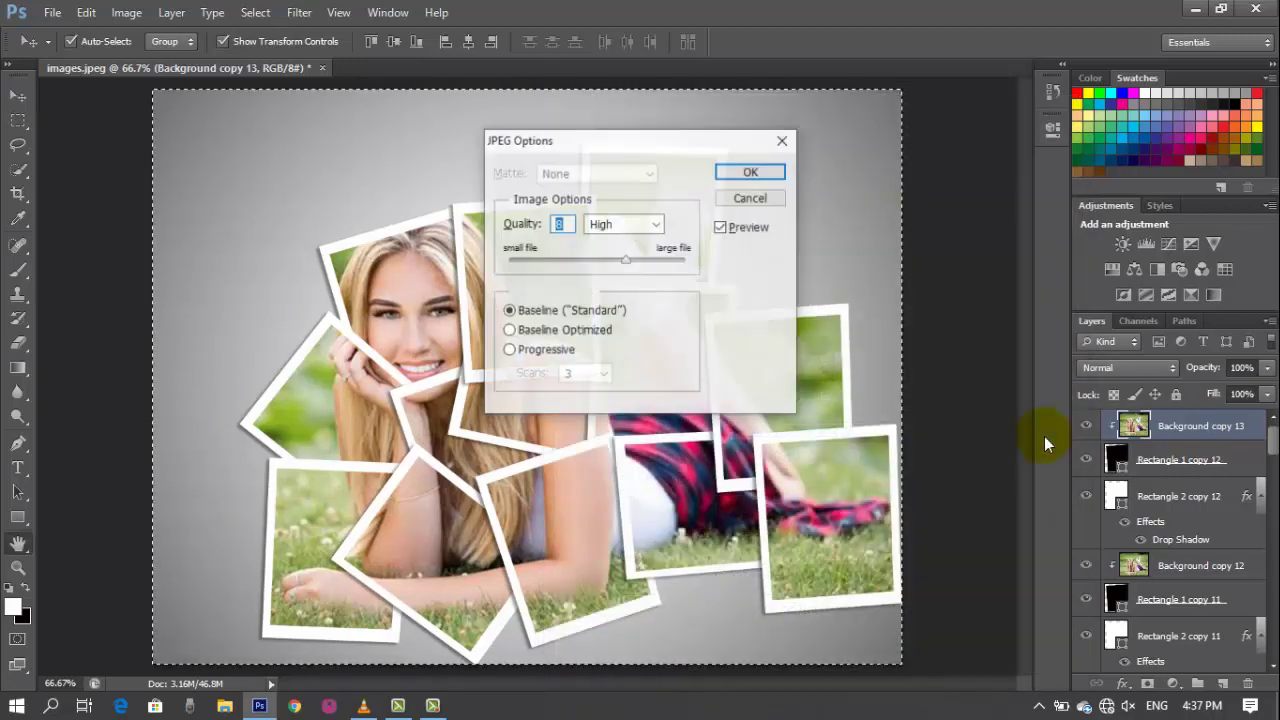
pyautogui.click(752, 172)
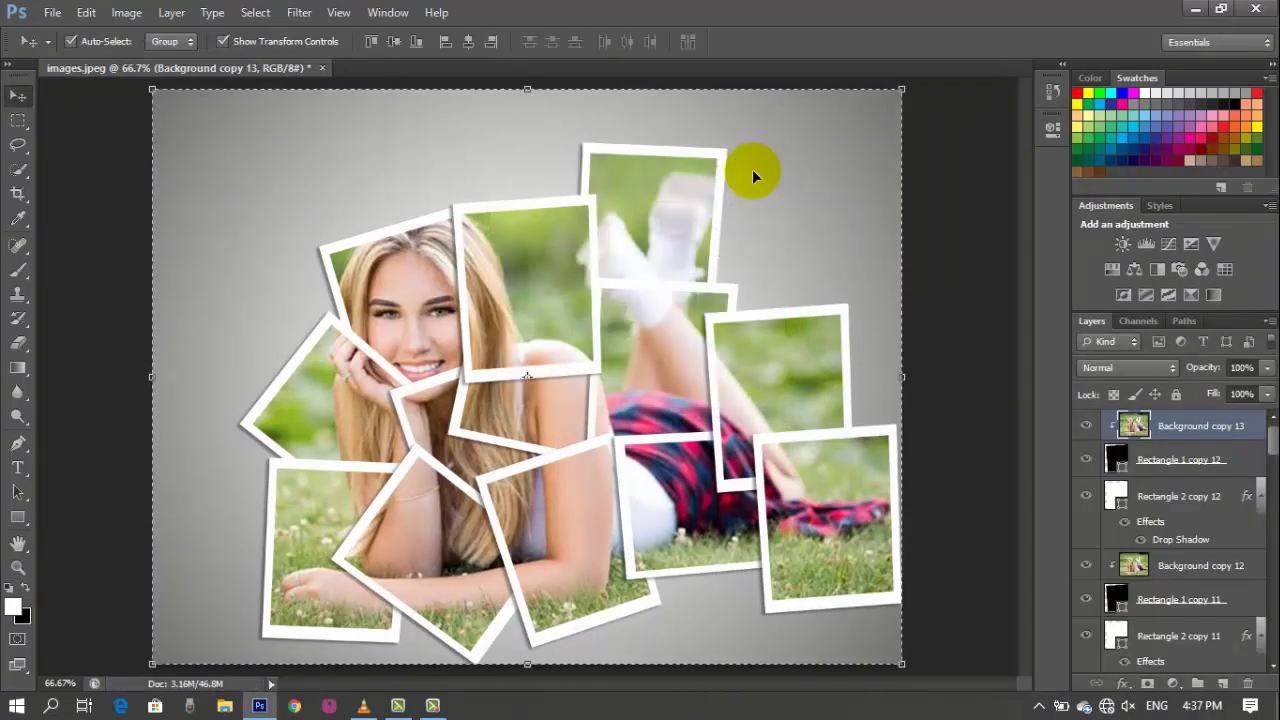